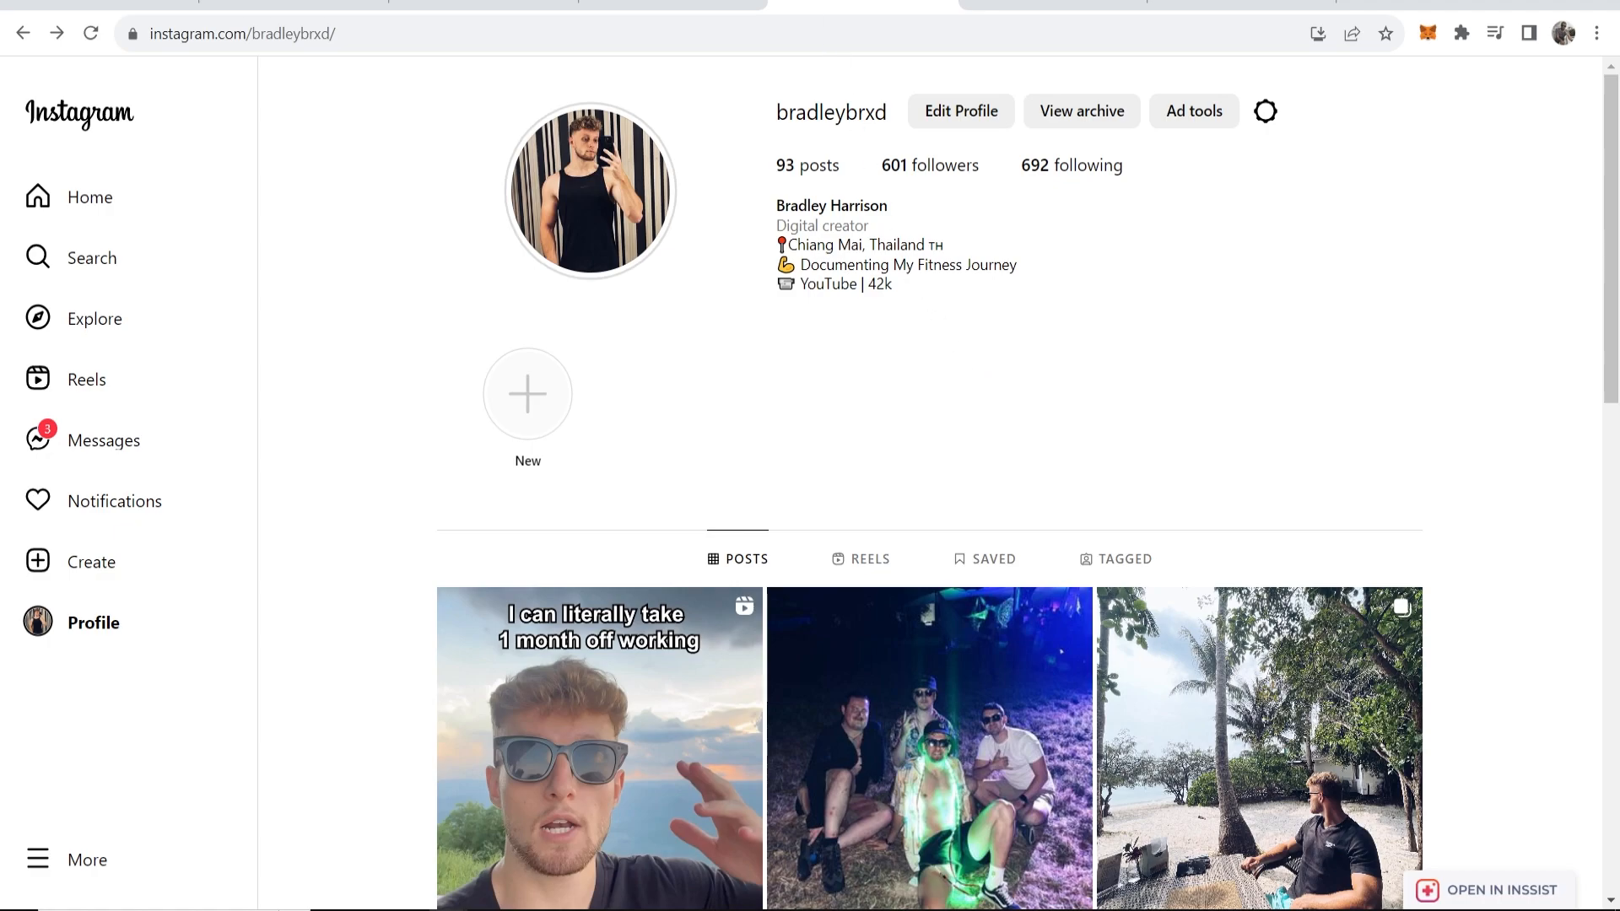
Switch from the Instagram profile to the withkoji.com tab showing the Koji homepage.
{"action": "left_click", "coordinate": [672, 5]}
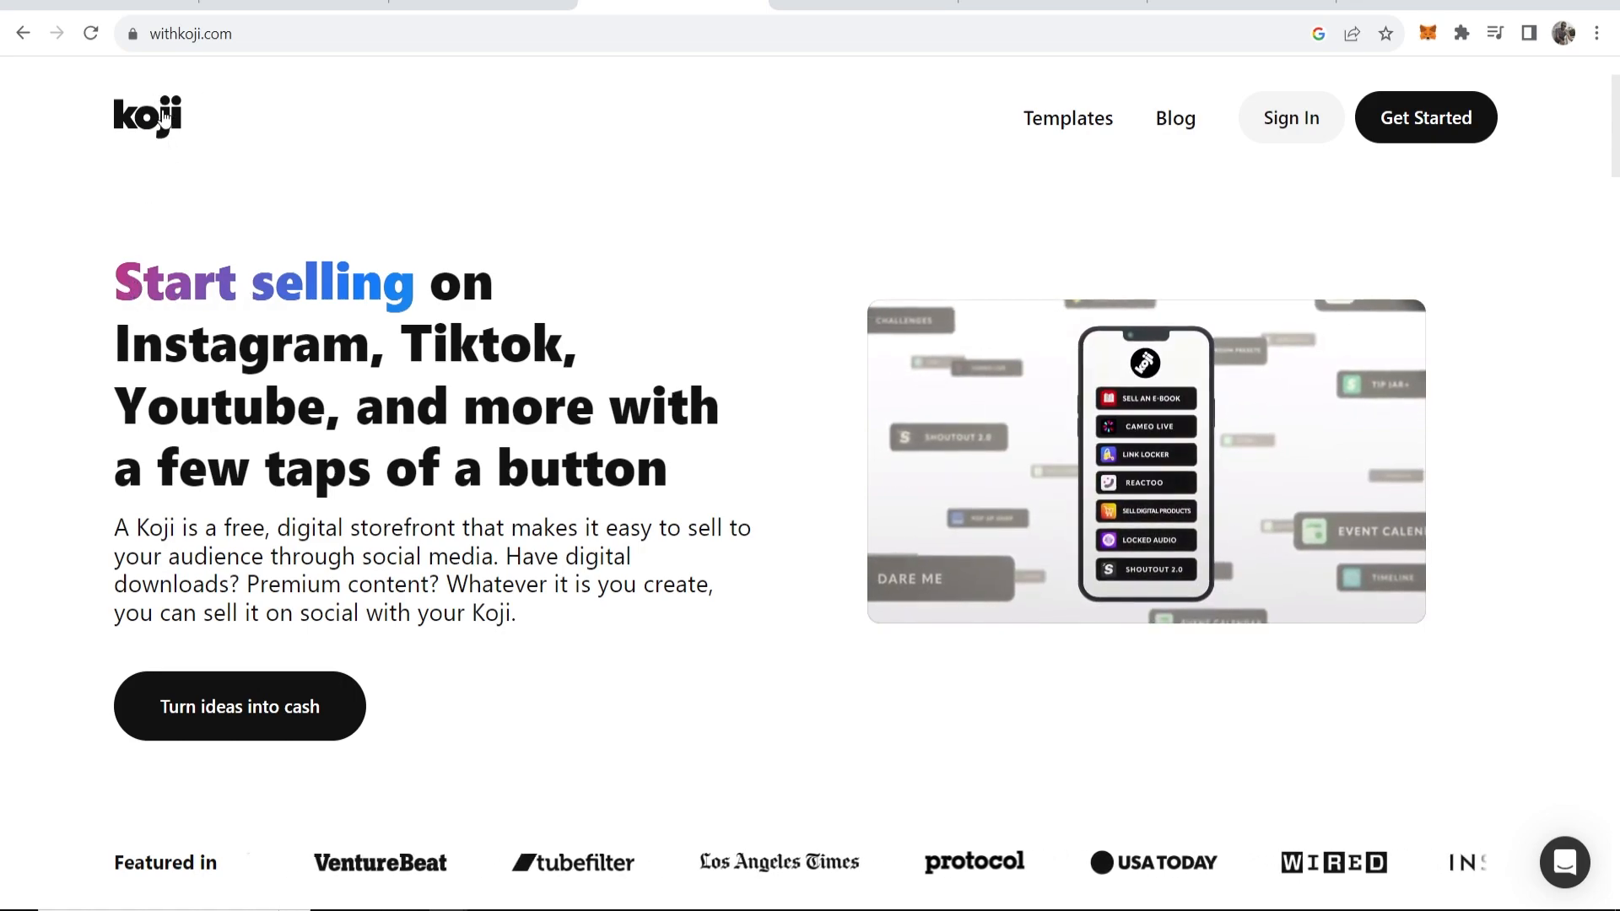
Start a free Koji account from 'Turn ideas into cash' and sign up with Email.
{"action": "scroll", "coordinate": [504, 361], "scroll_direction": "down", "scroll_amount": 5}
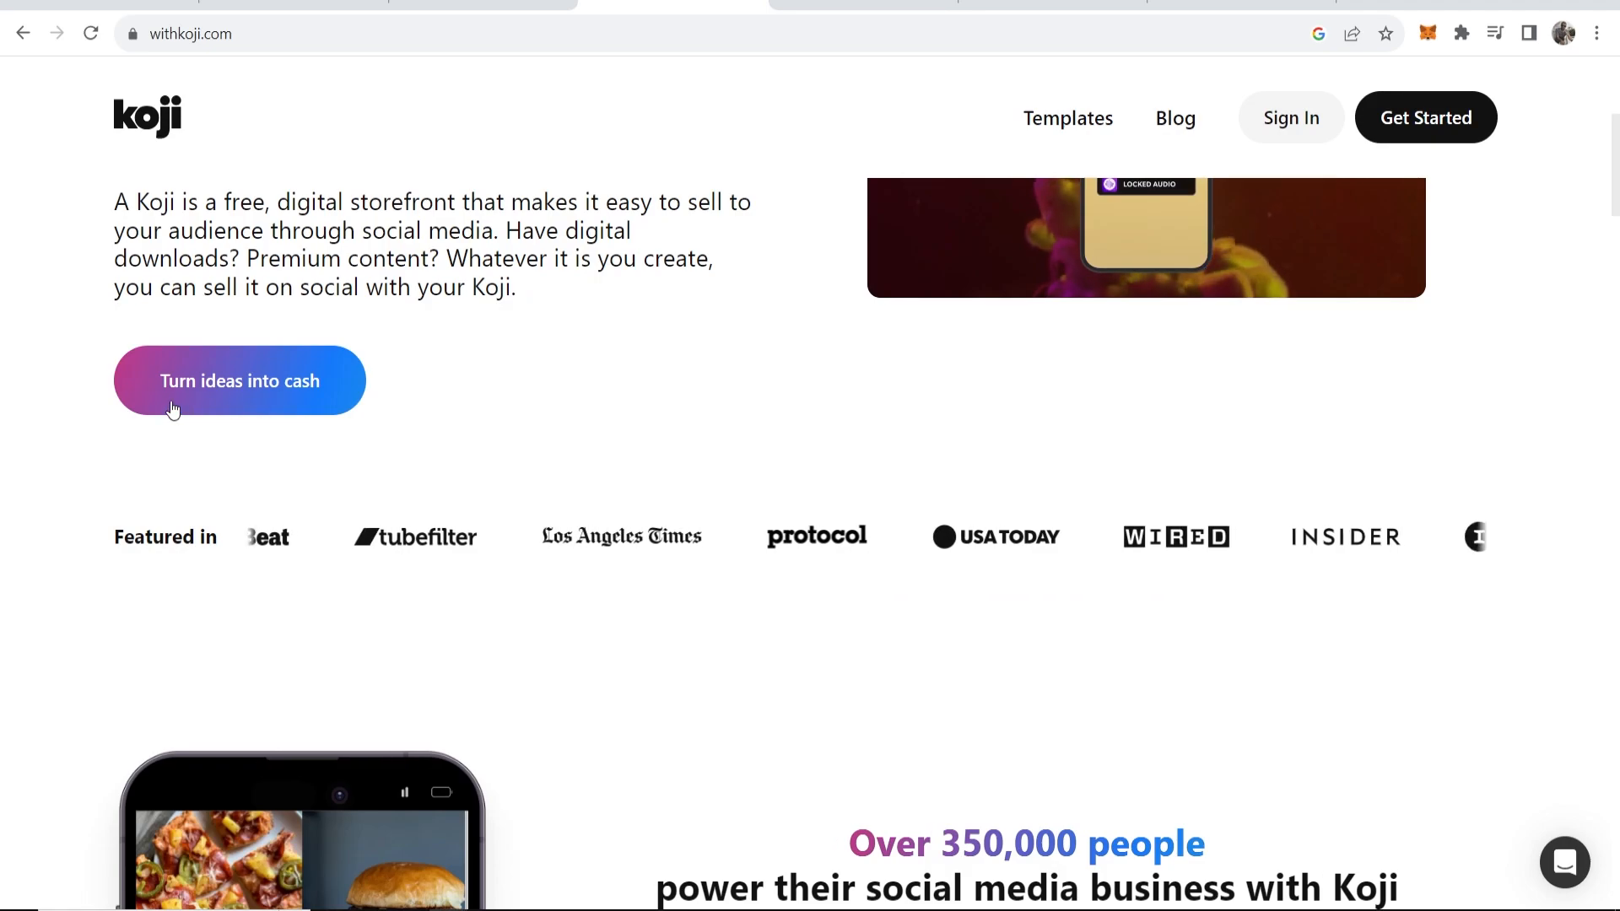
{"action": "scroll", "coordinate": [253, 455], "scroll_direction": "up", "scroll_amount": 4}
{"action": "scroll", "coordinate": [261, 468], "scroll_direction": "up", "scroll_amount": 1}
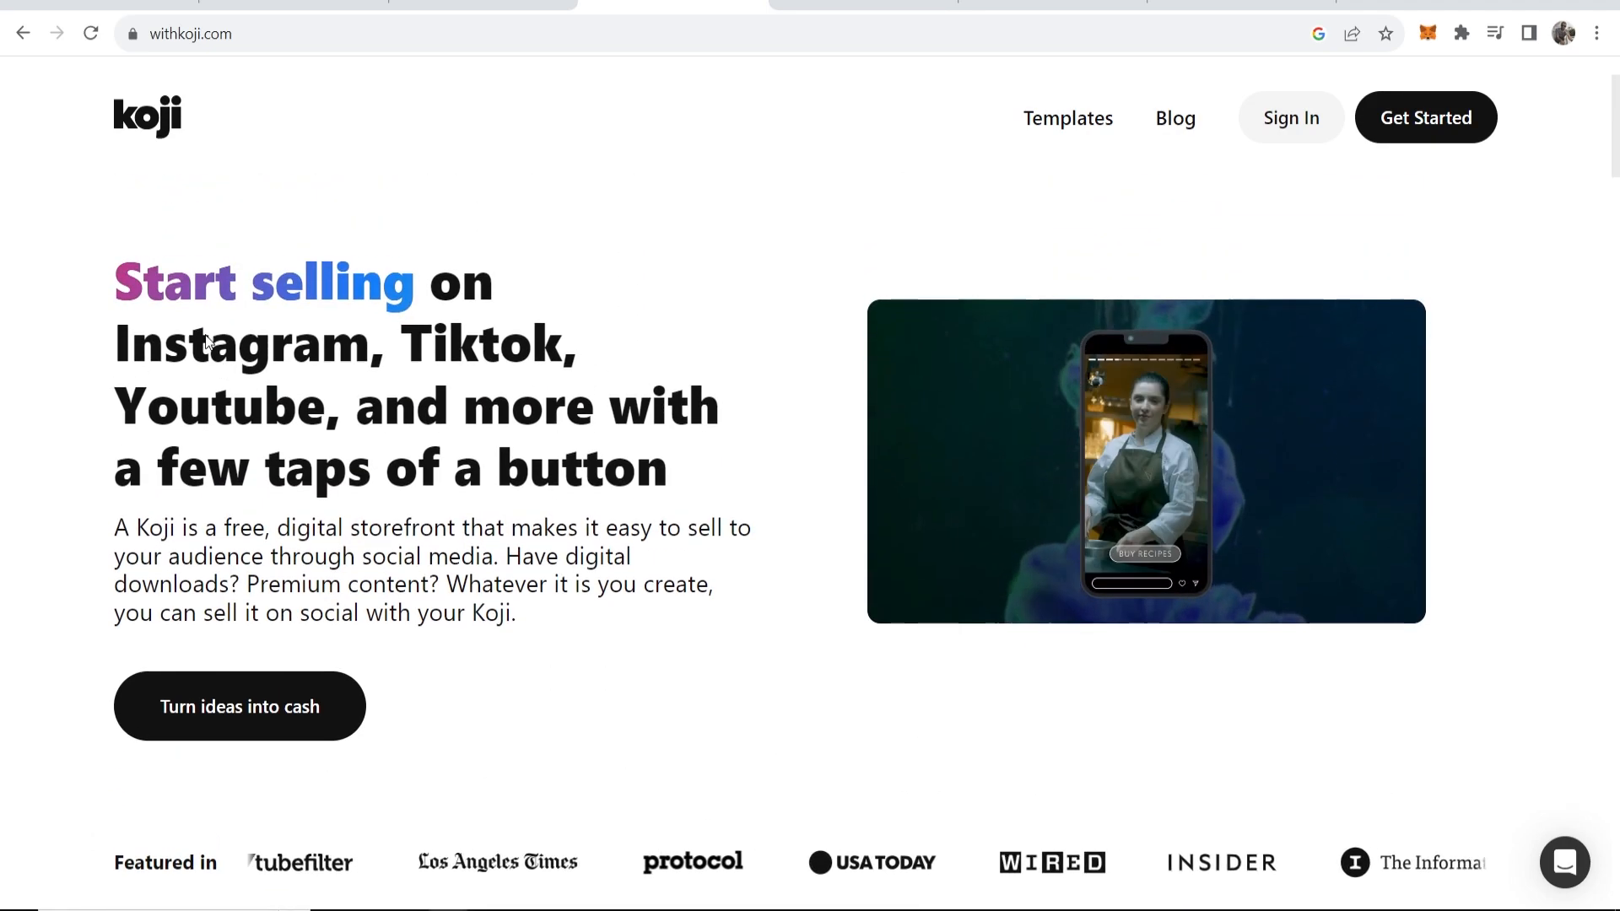
{"action": "left_click_drag", "start_coordinate": [114, 279], "coordinate": [508, 318]}
{"action": "left_click", "coordinate": [509, 319]}
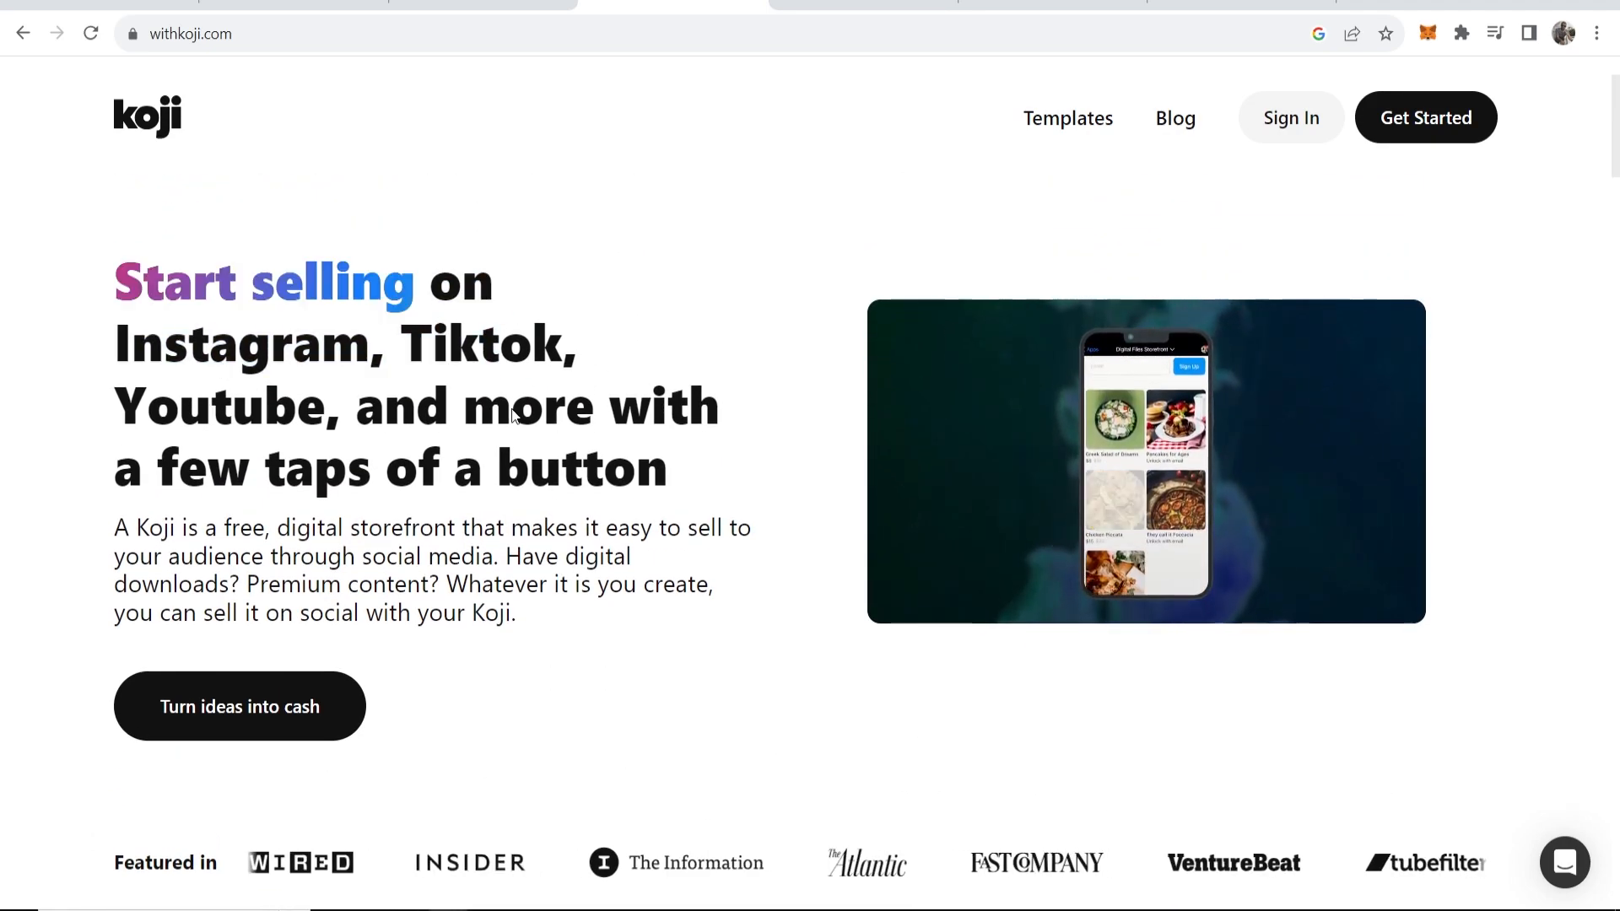
{"action": "left_click", "coordinate": [225, 702]}
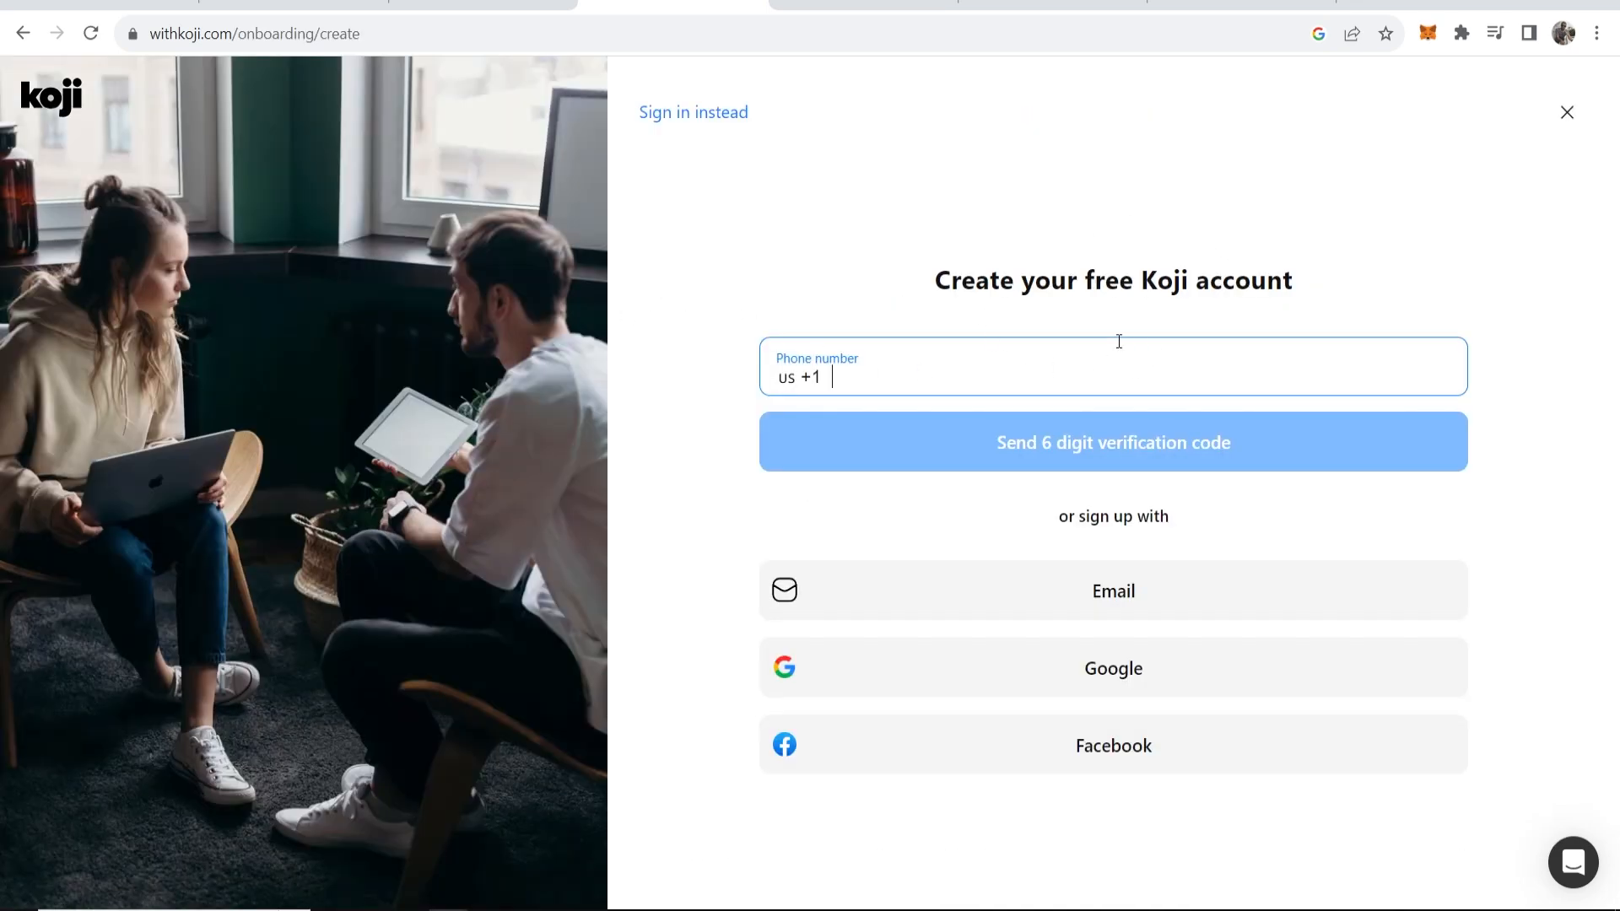
{"action": "left_click_drag", "start_coordinate": [937, 280], "coordinate": [1312, 285]}
{"action": "left_click", "coordinate": [1311, 285]}
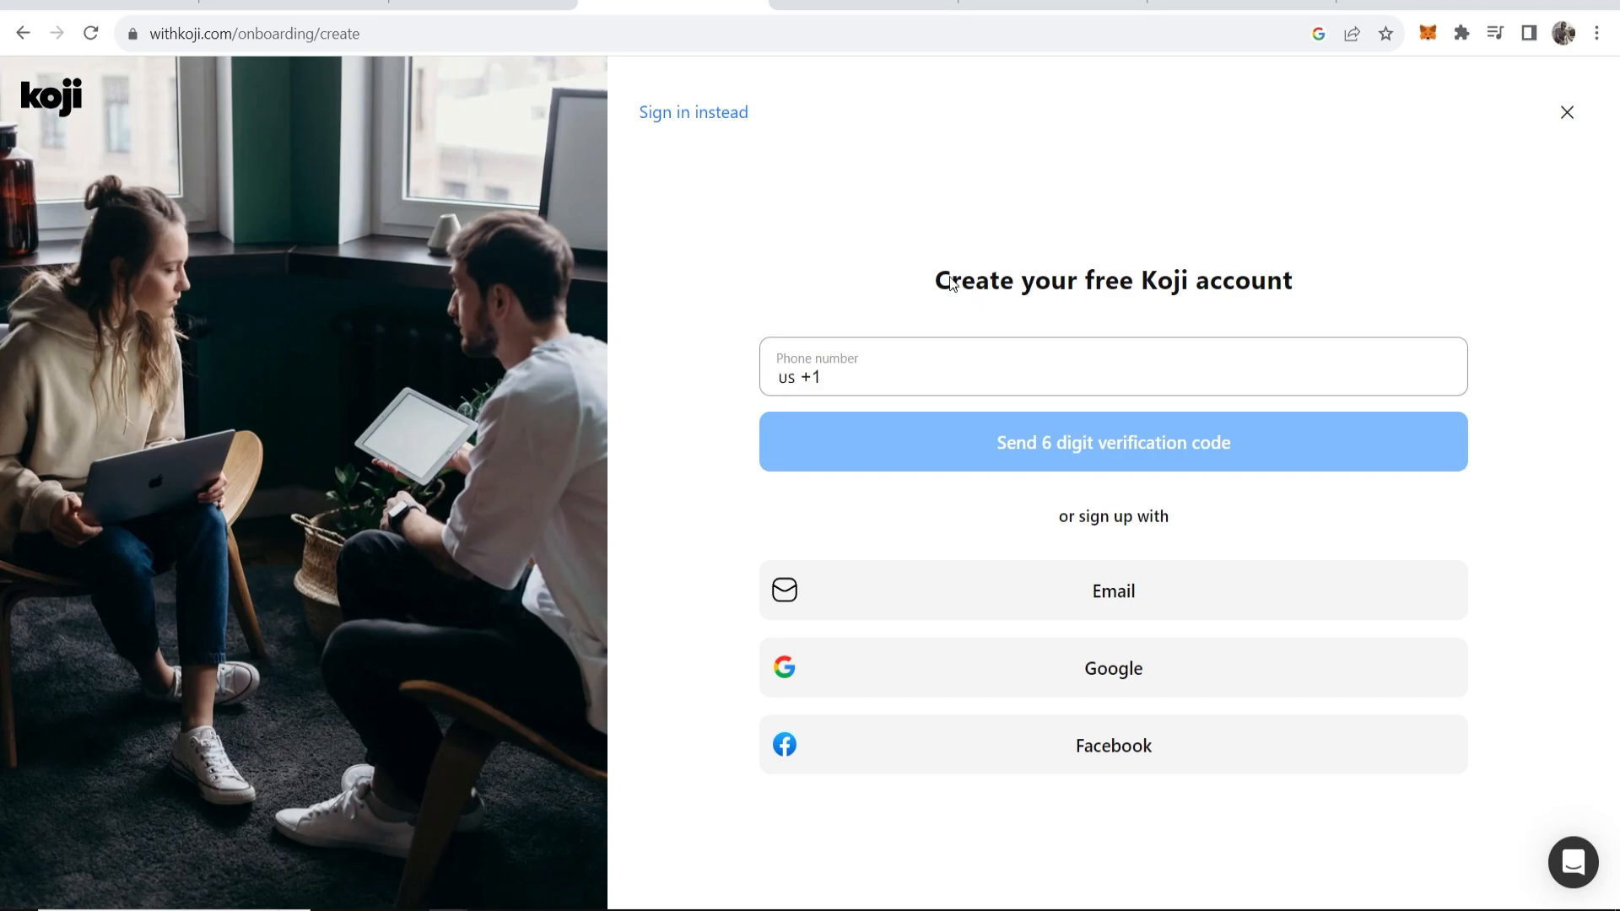
{"action": "left_click_drag", "start_coordinate": [930, 290], "coordinate": [1313, 281]}
{"action": "left_click", "coordinate": [1320, 249]}
{"action": "left_click", "coordinate": [1099, 611]}
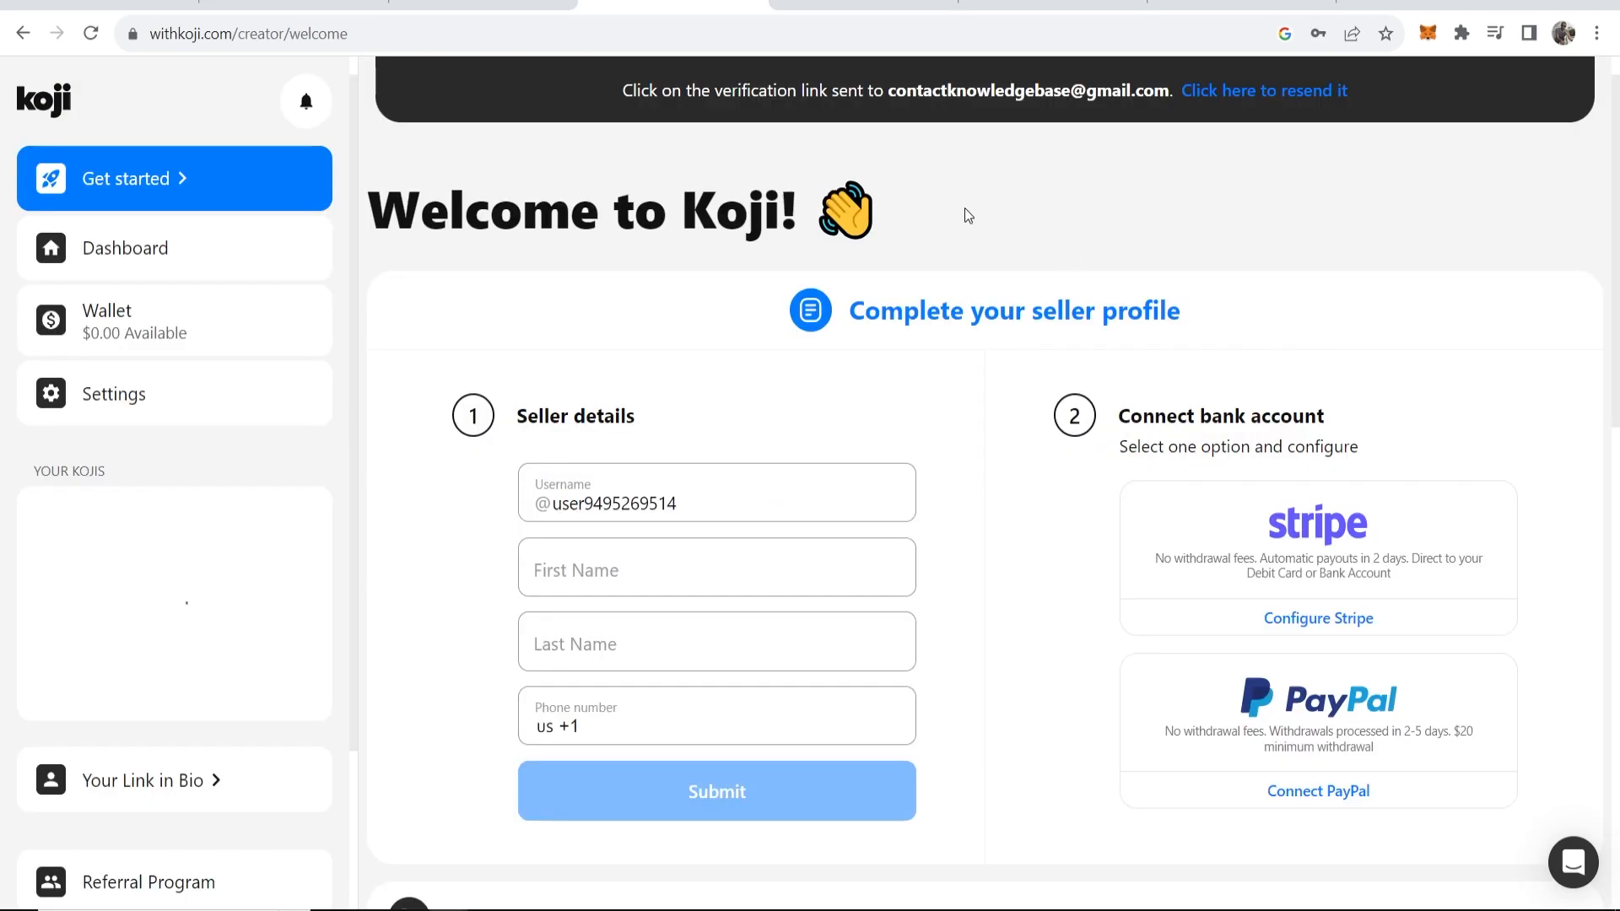
Replace the auto-generated username with the creator's Instagram handle.
{"action": "left_click_drag", "start_coordinate": [852, 314], "coordinate": [1207, 314]}
{"action": "left_click", "coordinate": [1212, 302]}
{"action": "left_click_drag", "start_coordinate": [675, 503], "coordinate": [552, 503]}
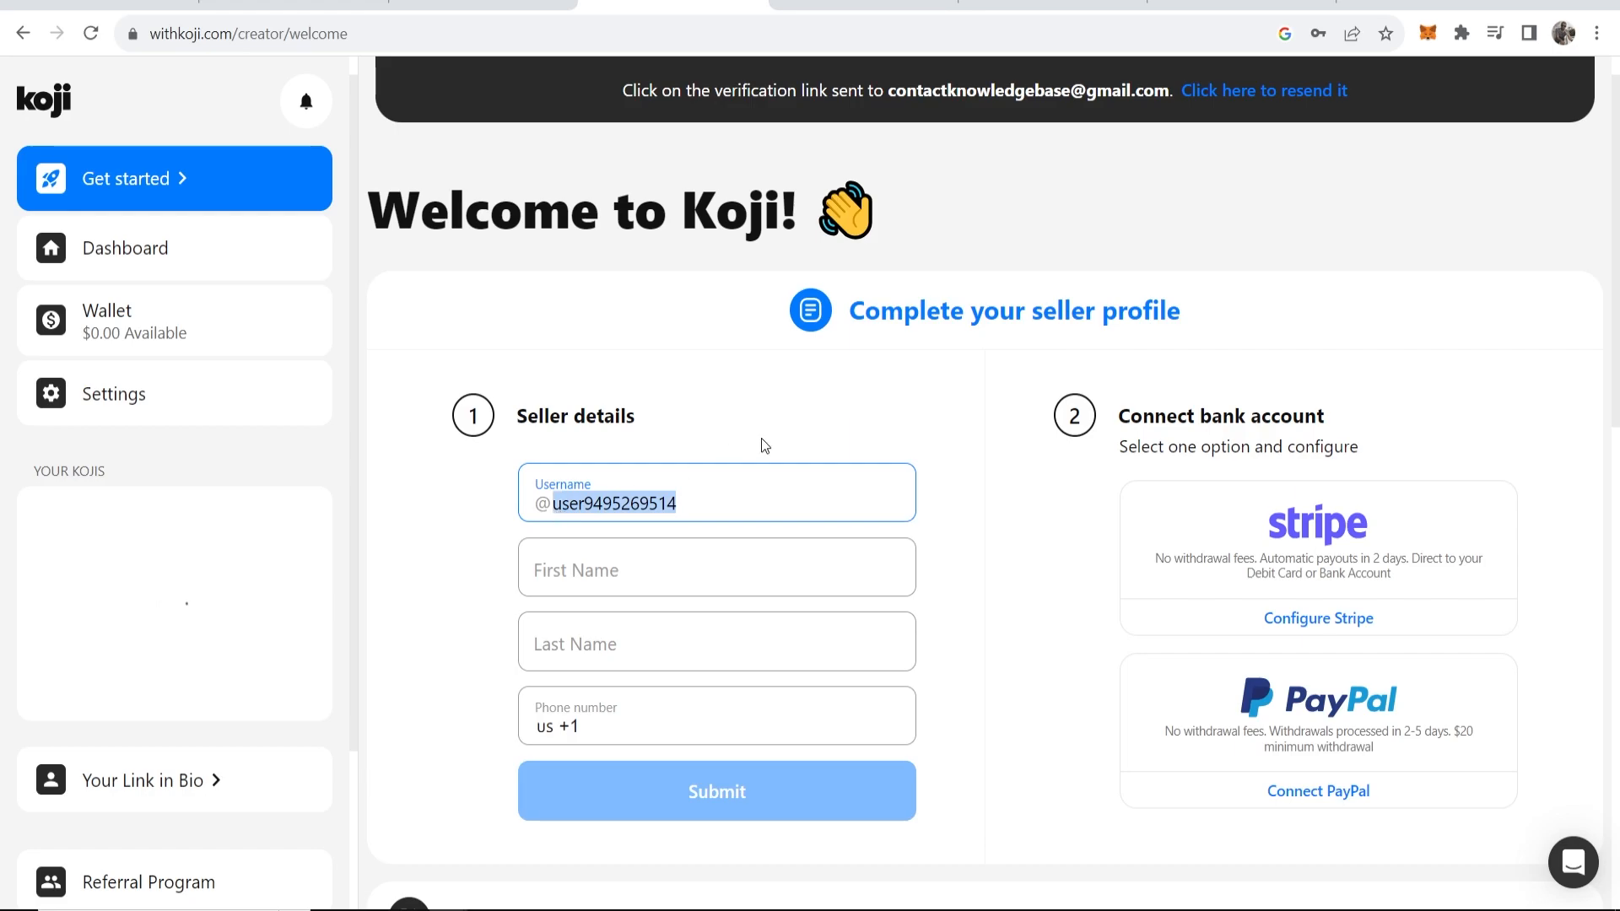
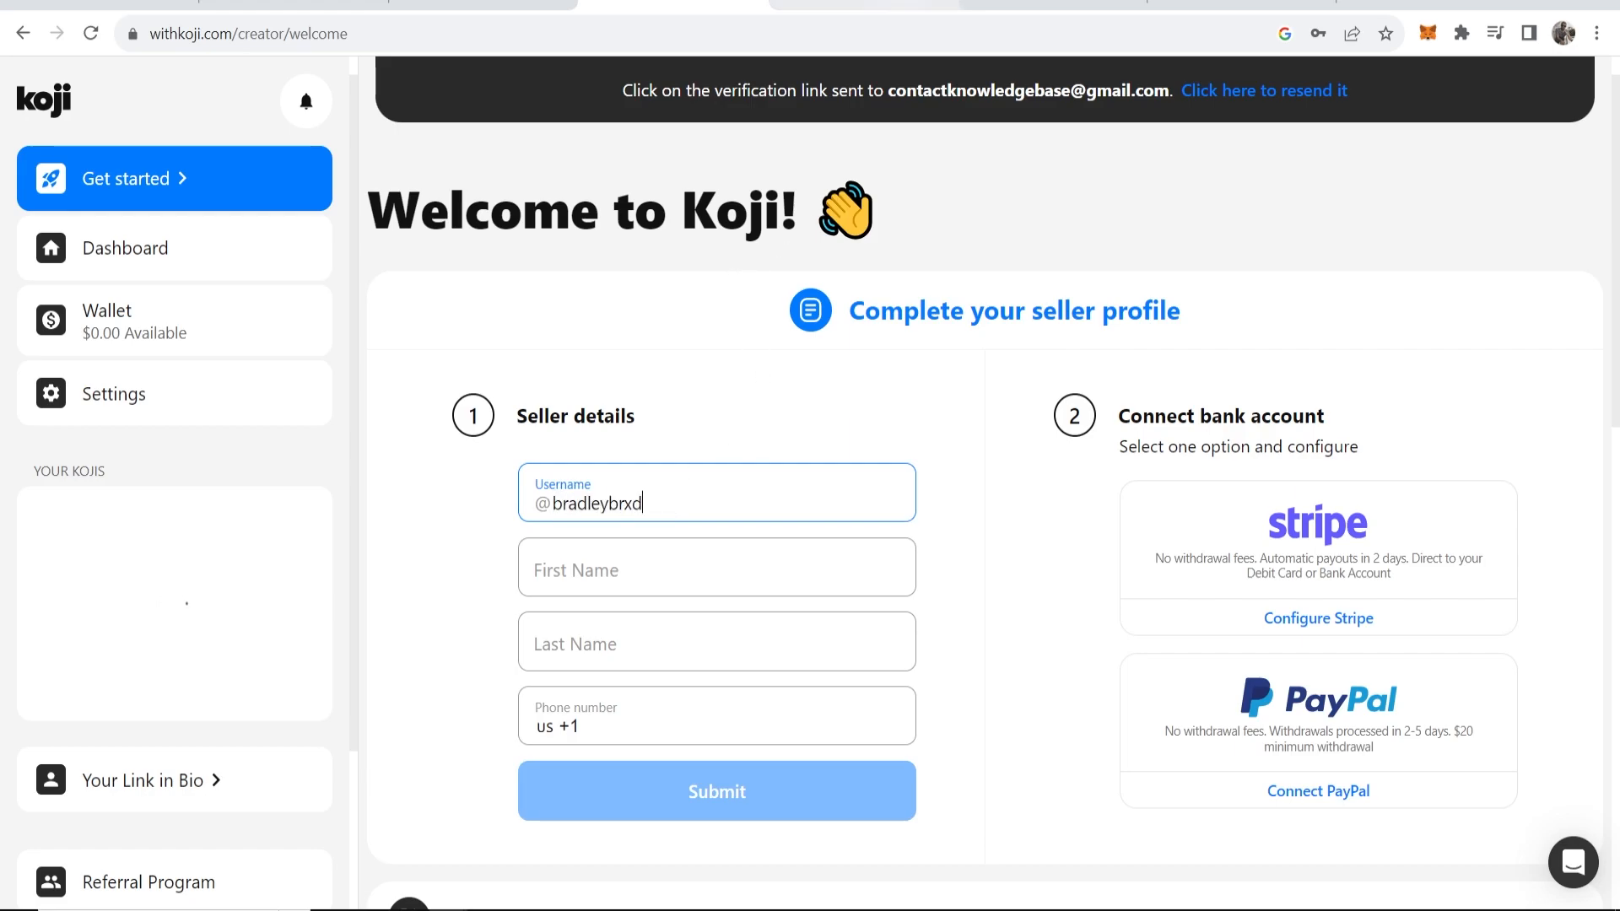
{"action": "left_click", "coordinate": [886, 4]}
{"action": "left_click", "coordinate": [707, 5]}
Enter the creator's first and last name and submit the seller details.
{"action": "left_click", "coordinate": [671, 550]}
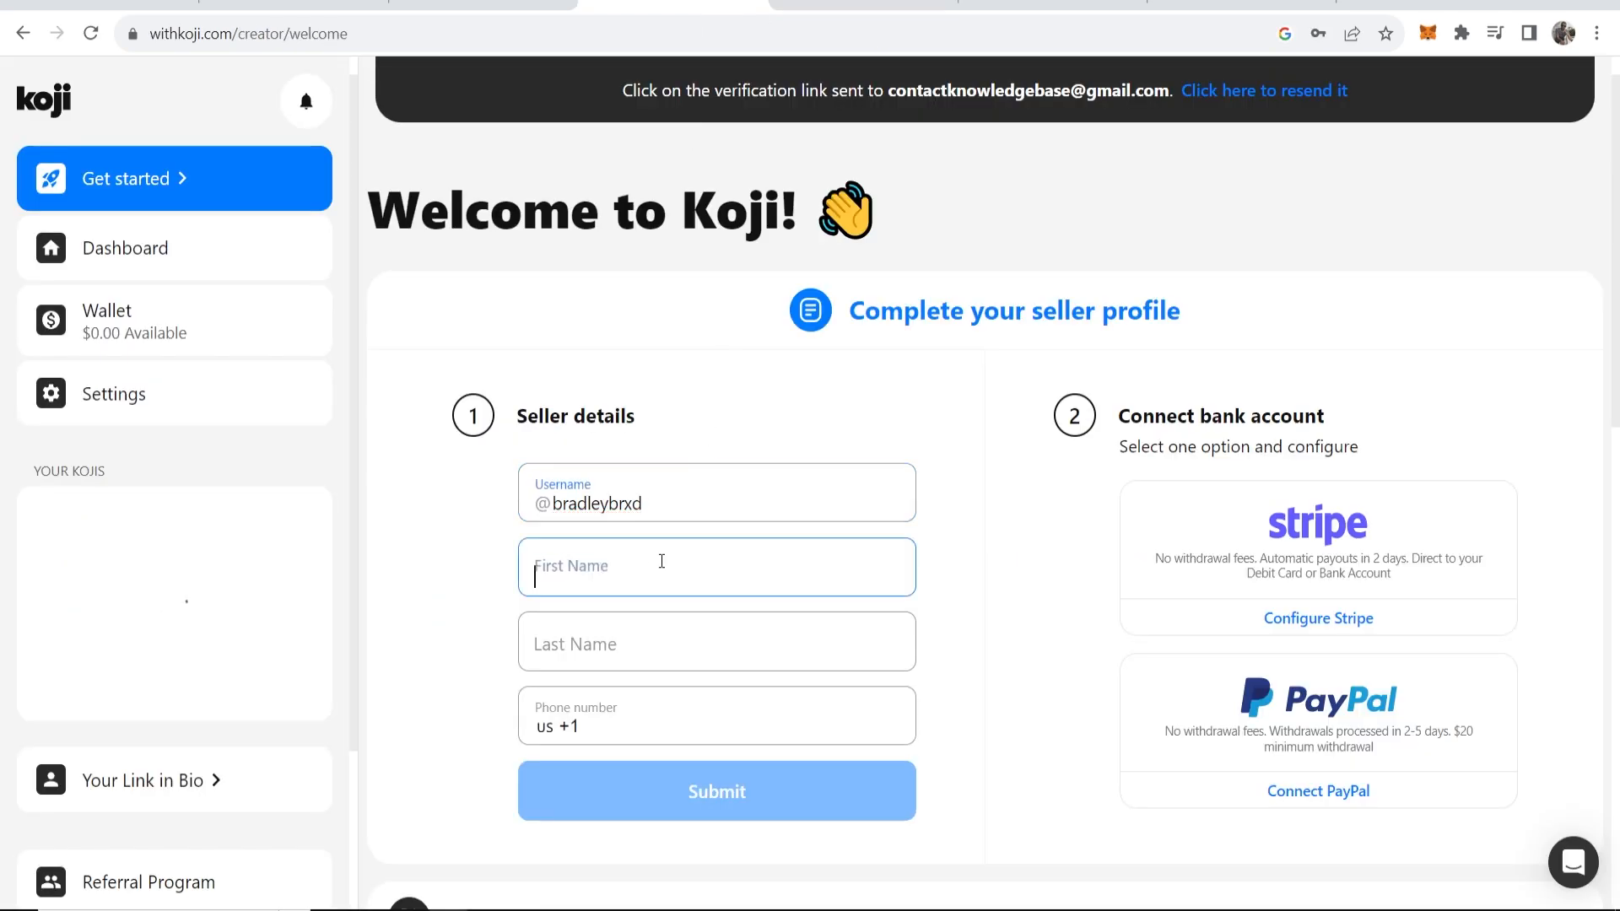
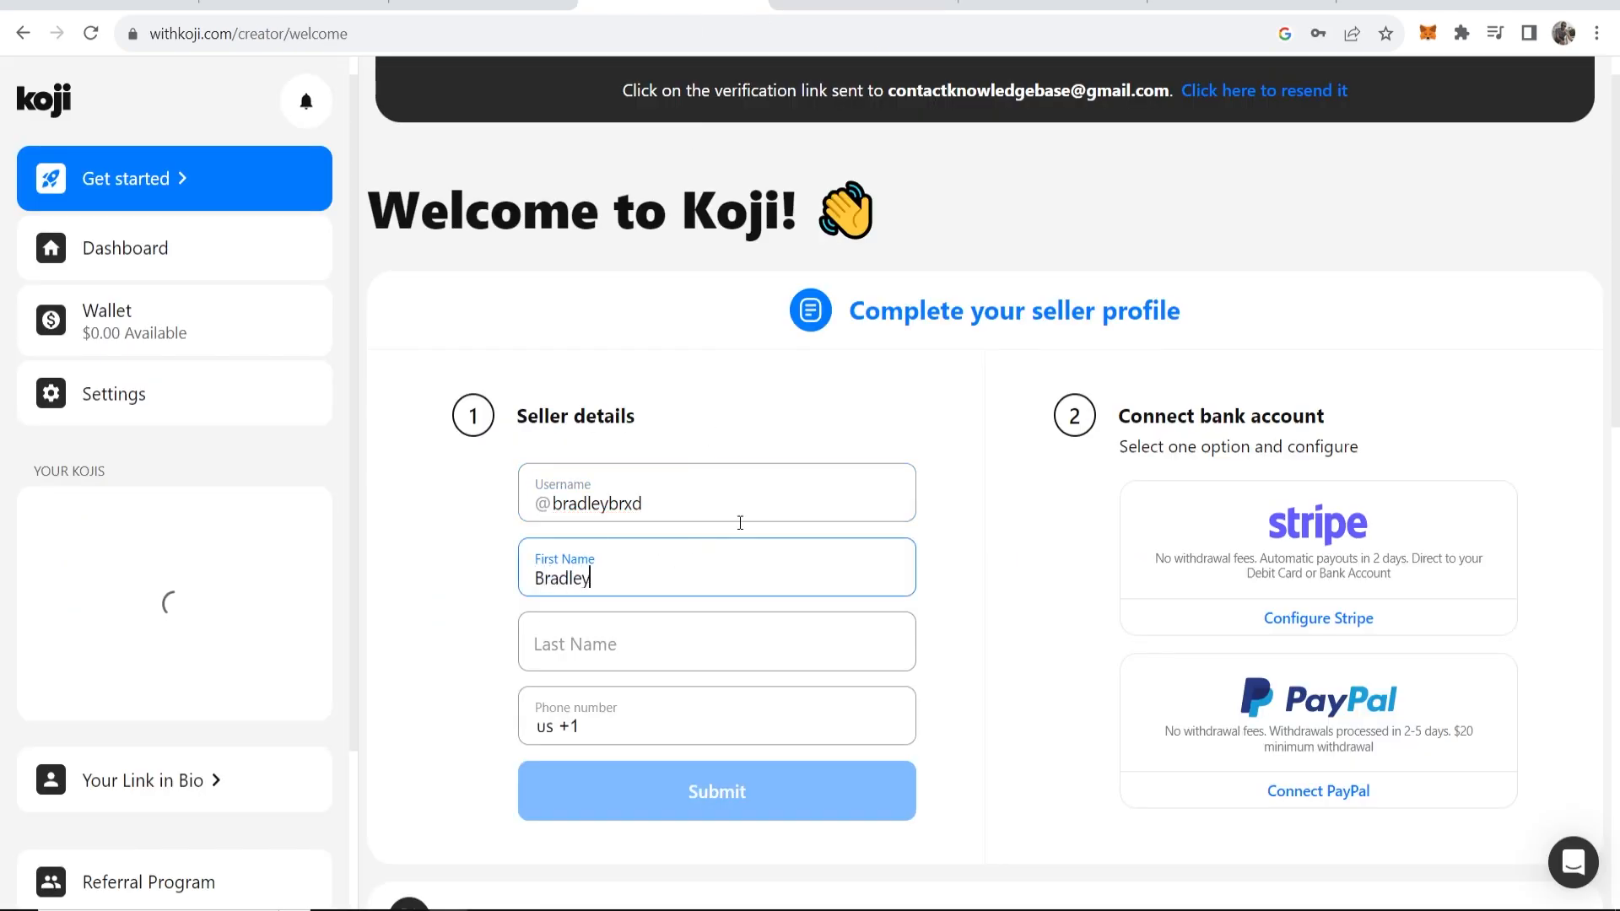
{"action": "key", "text": "Tab"}
{"action": "key", "text": "Tab"}
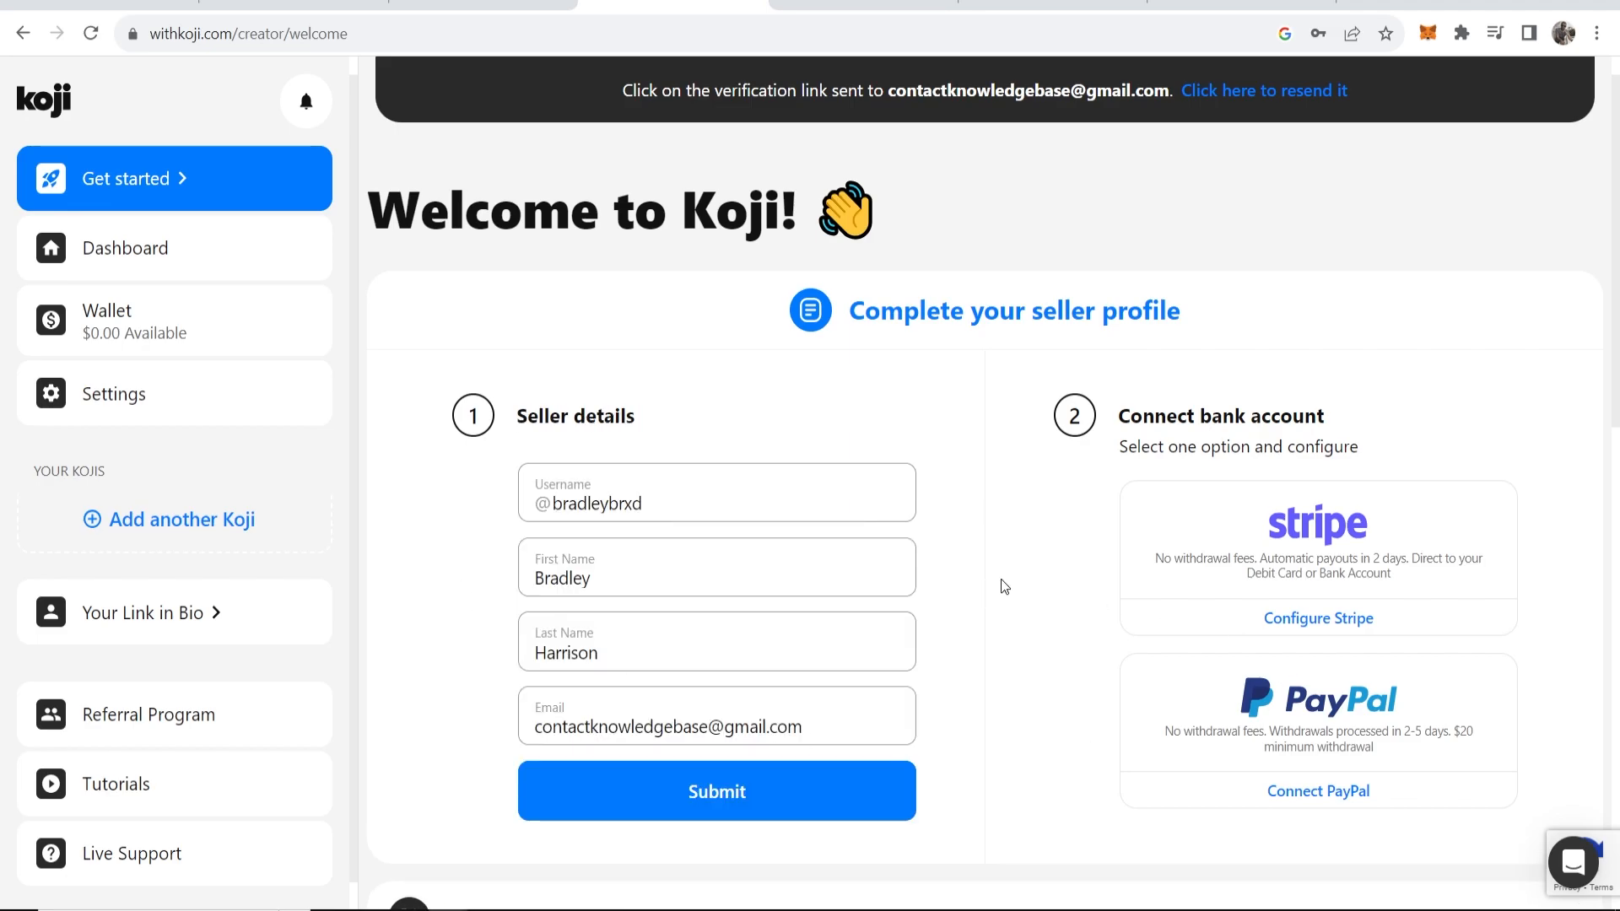
{"action": "left_click", "coordinate": [700, 790]}
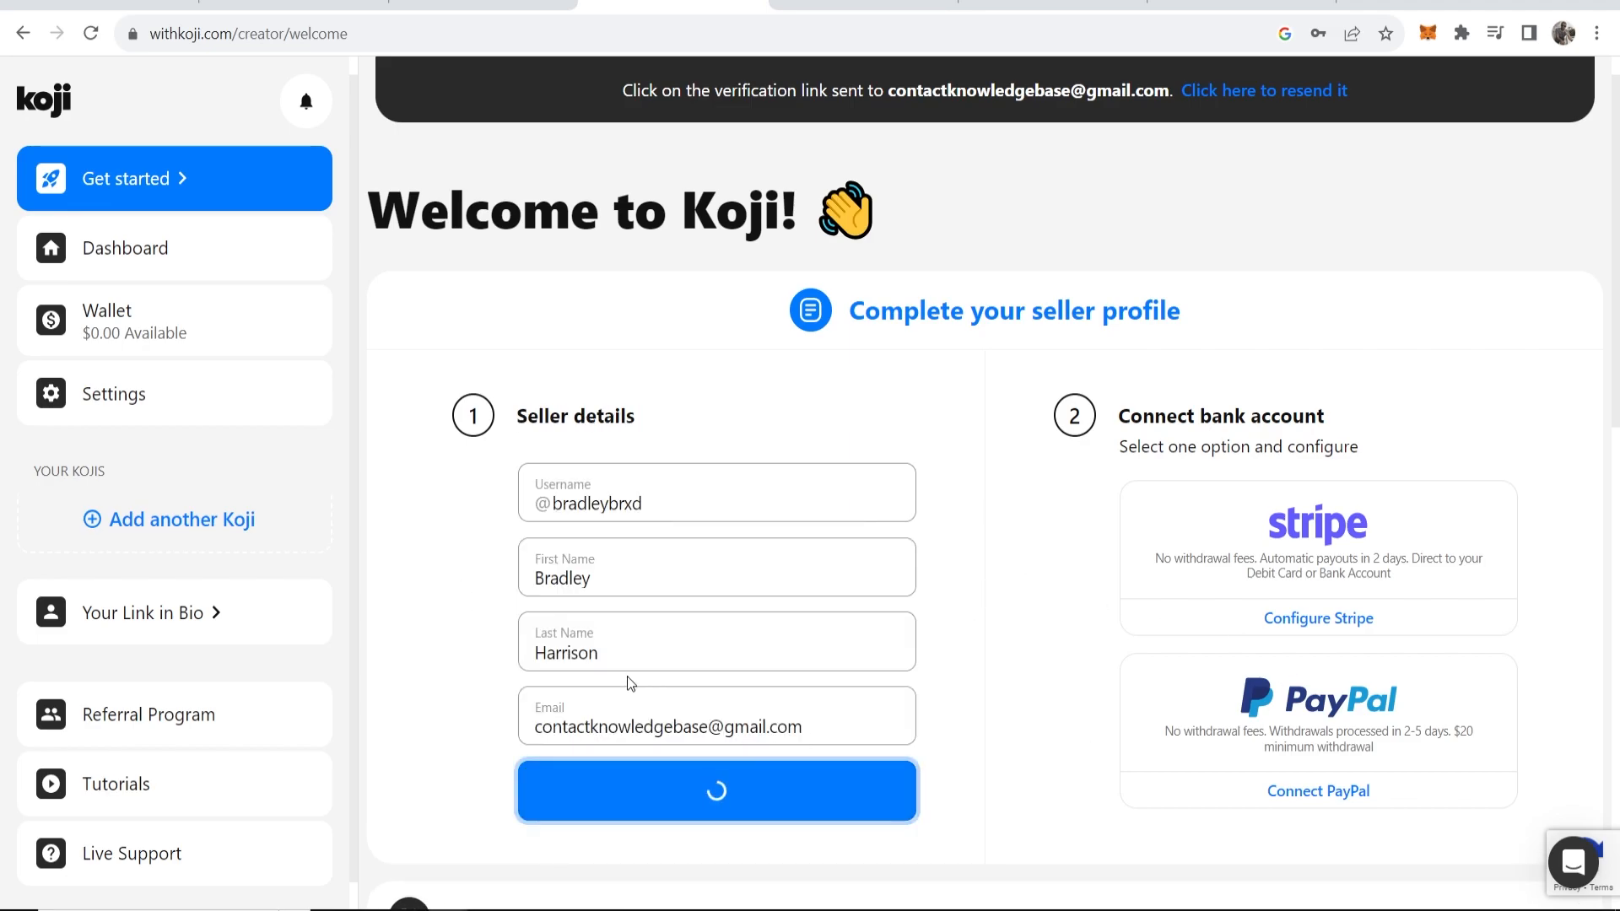
{"action": "left_click_drag", "start_coordinate": [641, 544], "coordinate": [862, 567]}
Connect a PayPal payout account and upload a photo of an identity document.
{"action": "left_click", "coordinate": [867, 576]}
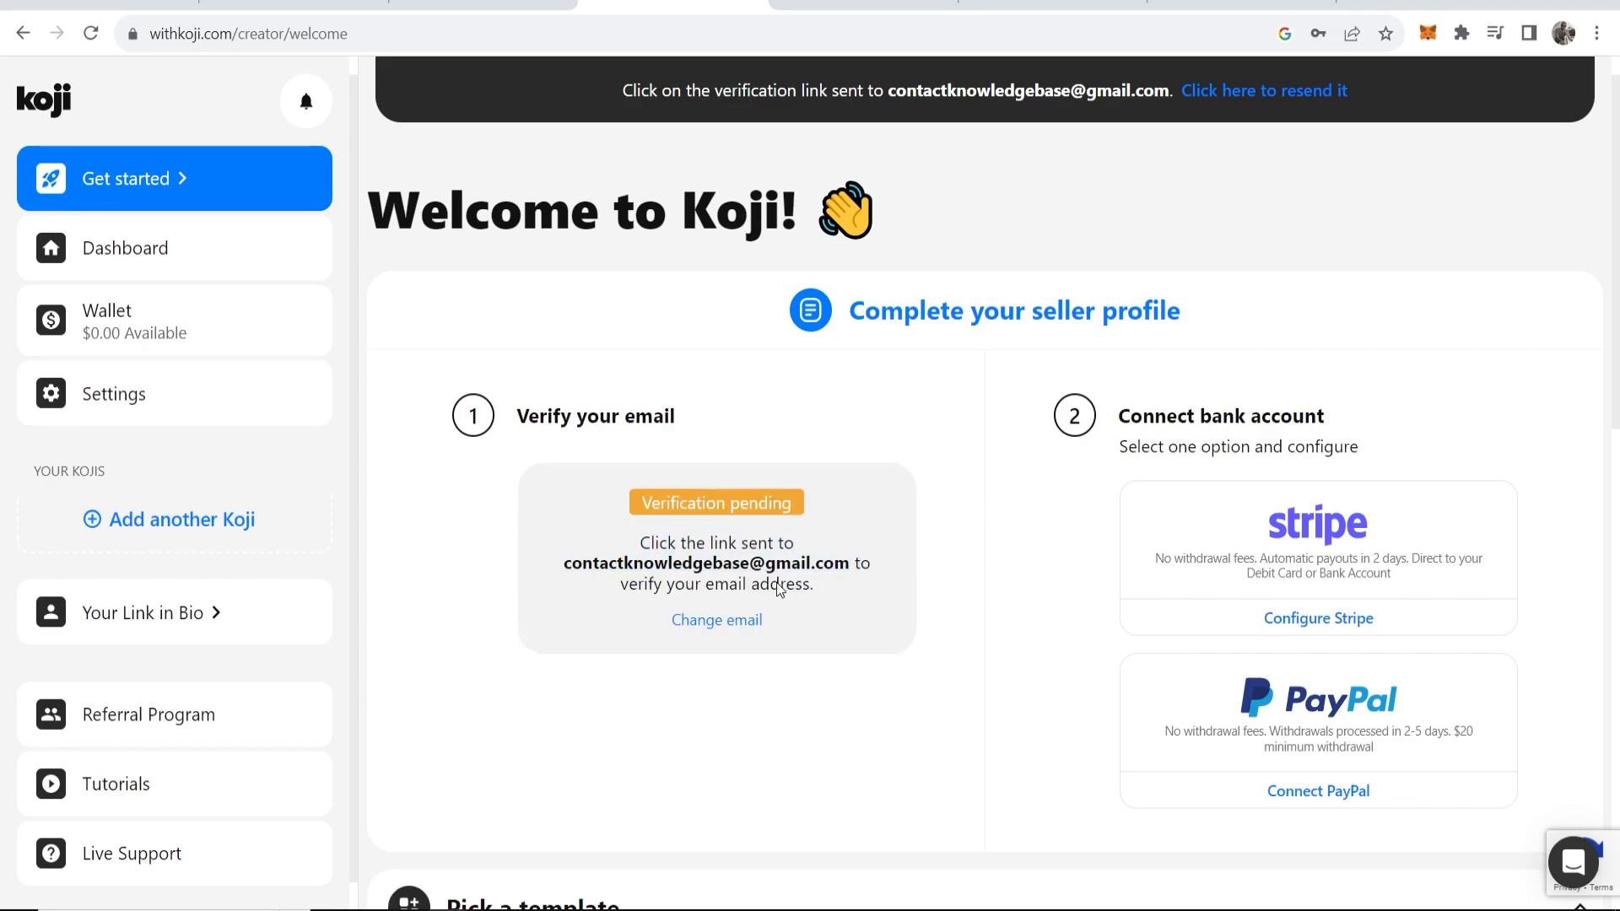
{"action": "left_click_drag", "start_coordinate": [1108, 433], "coordinate": [1406, 421]}
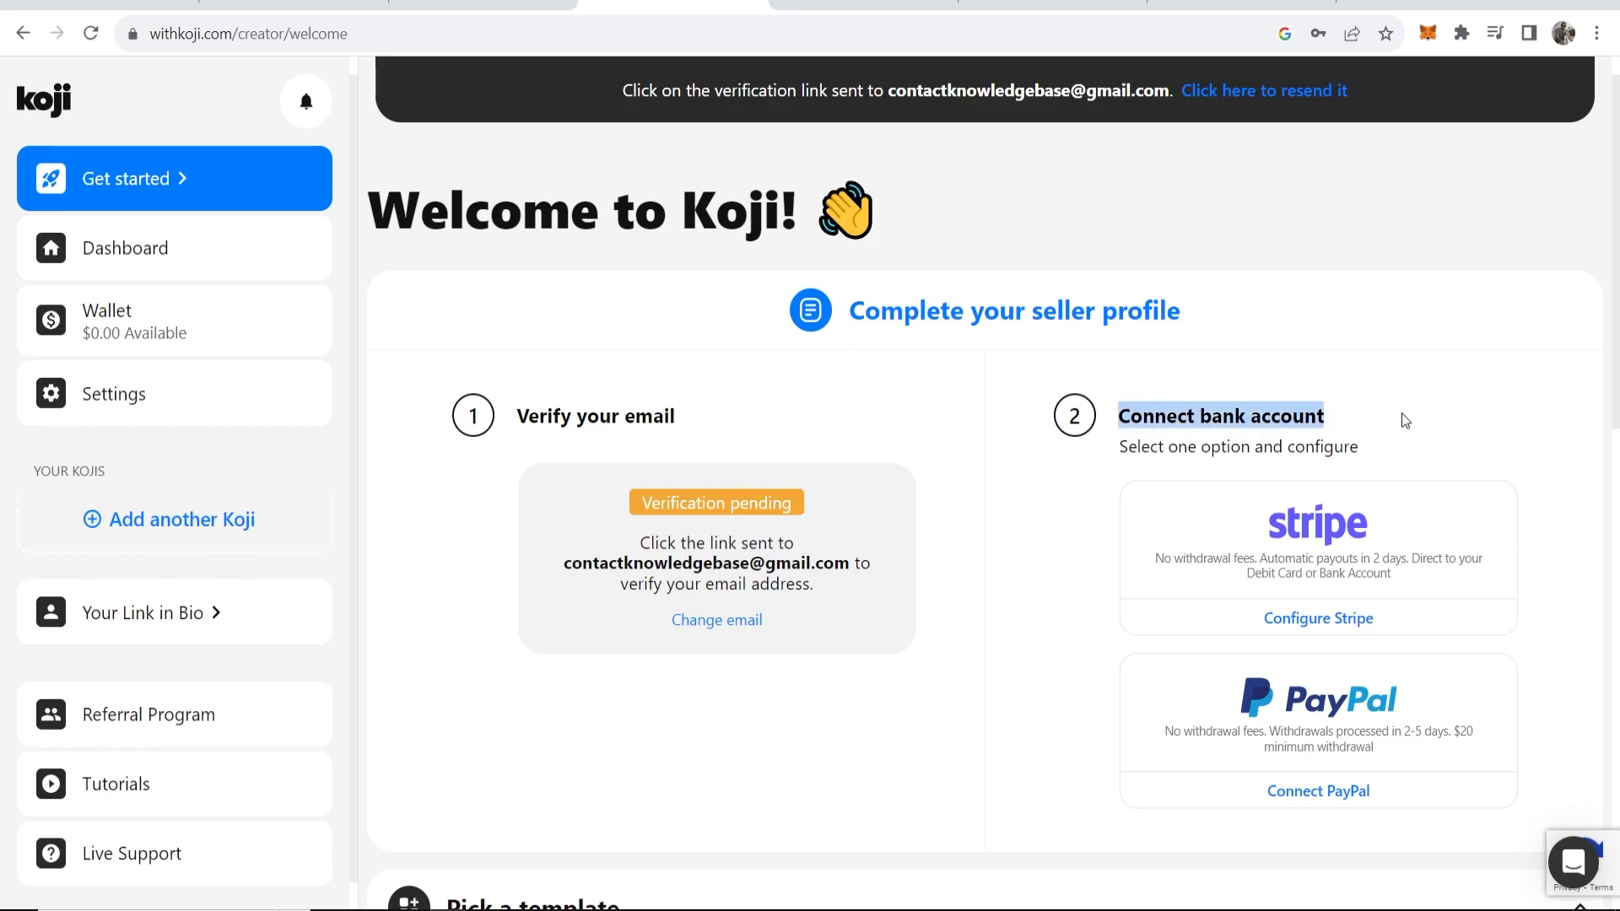
{"action": "left_click", "coordinate": [1219, 373]}
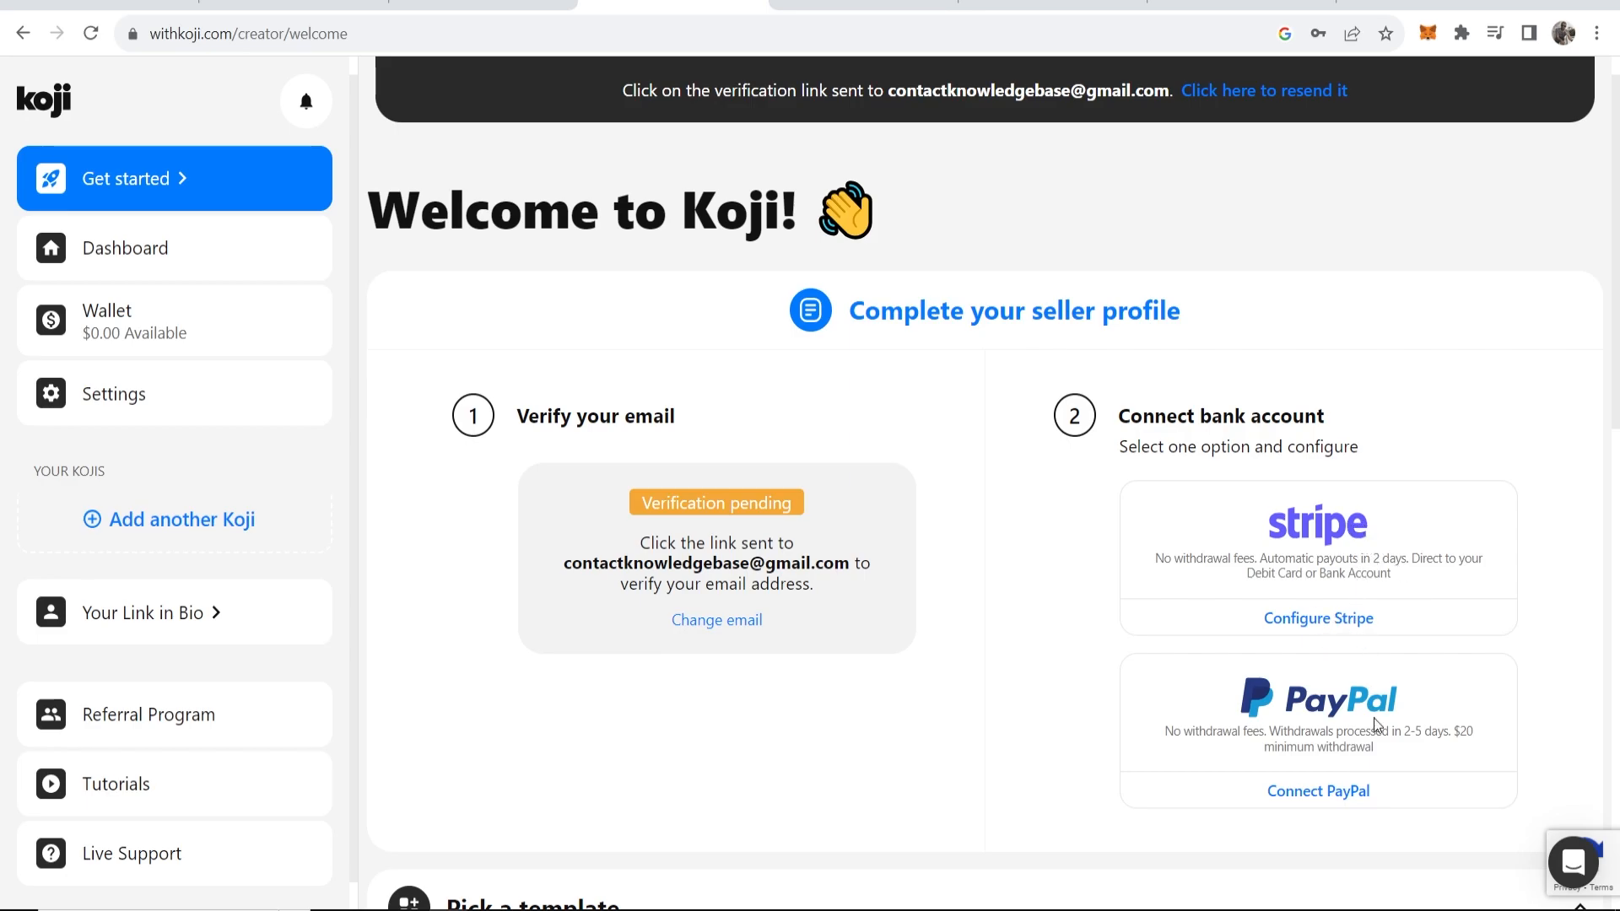
{"action": "left_click", "coordinate": [1373, 793]}
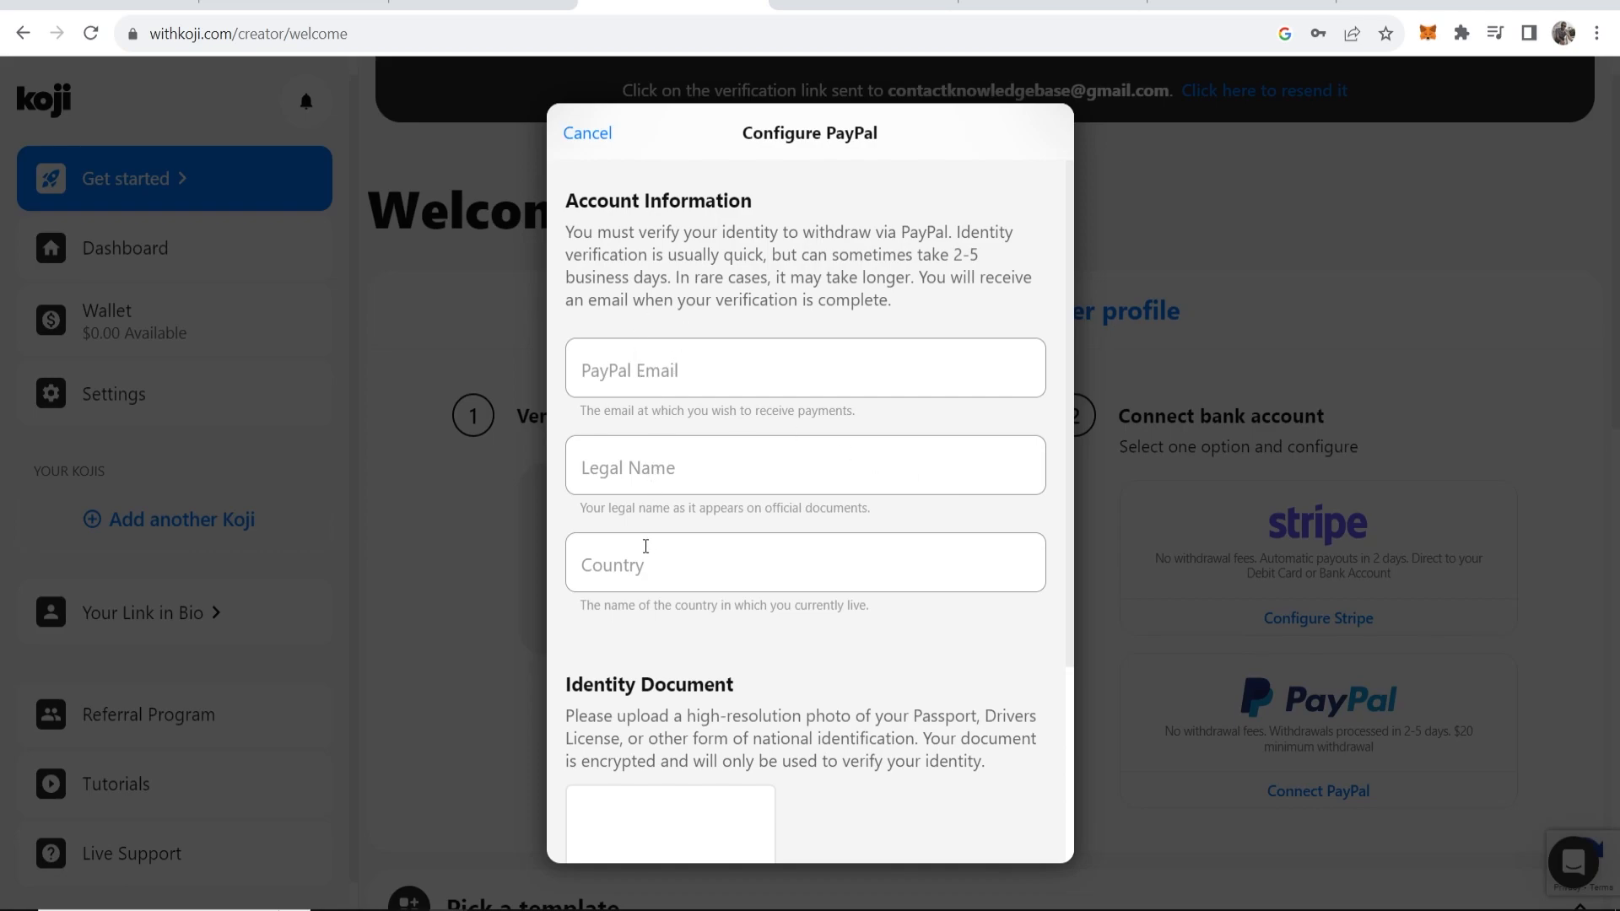
{"action": "scroll", "coordinate": [731, 636], "scroll_direction": "down", "scroll_amount": 3}
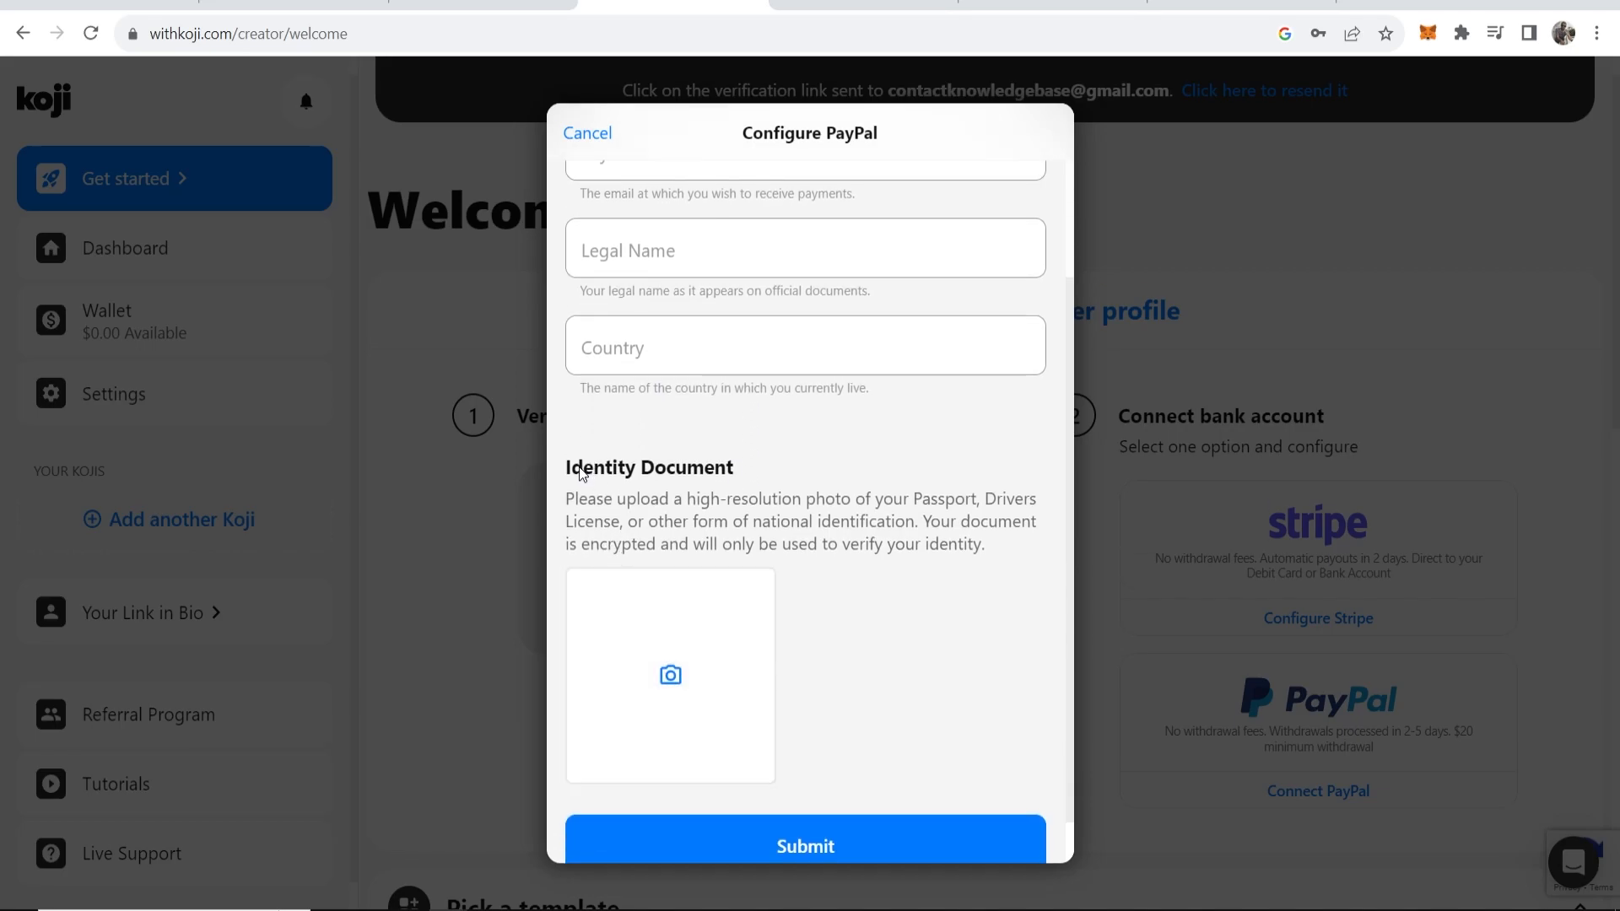
{"action": "left_click_drag", "start_coordinate": [567, 469], "coordinate": [753, 475]}
{"action": "left_click", "coordinate": [753, 474]}
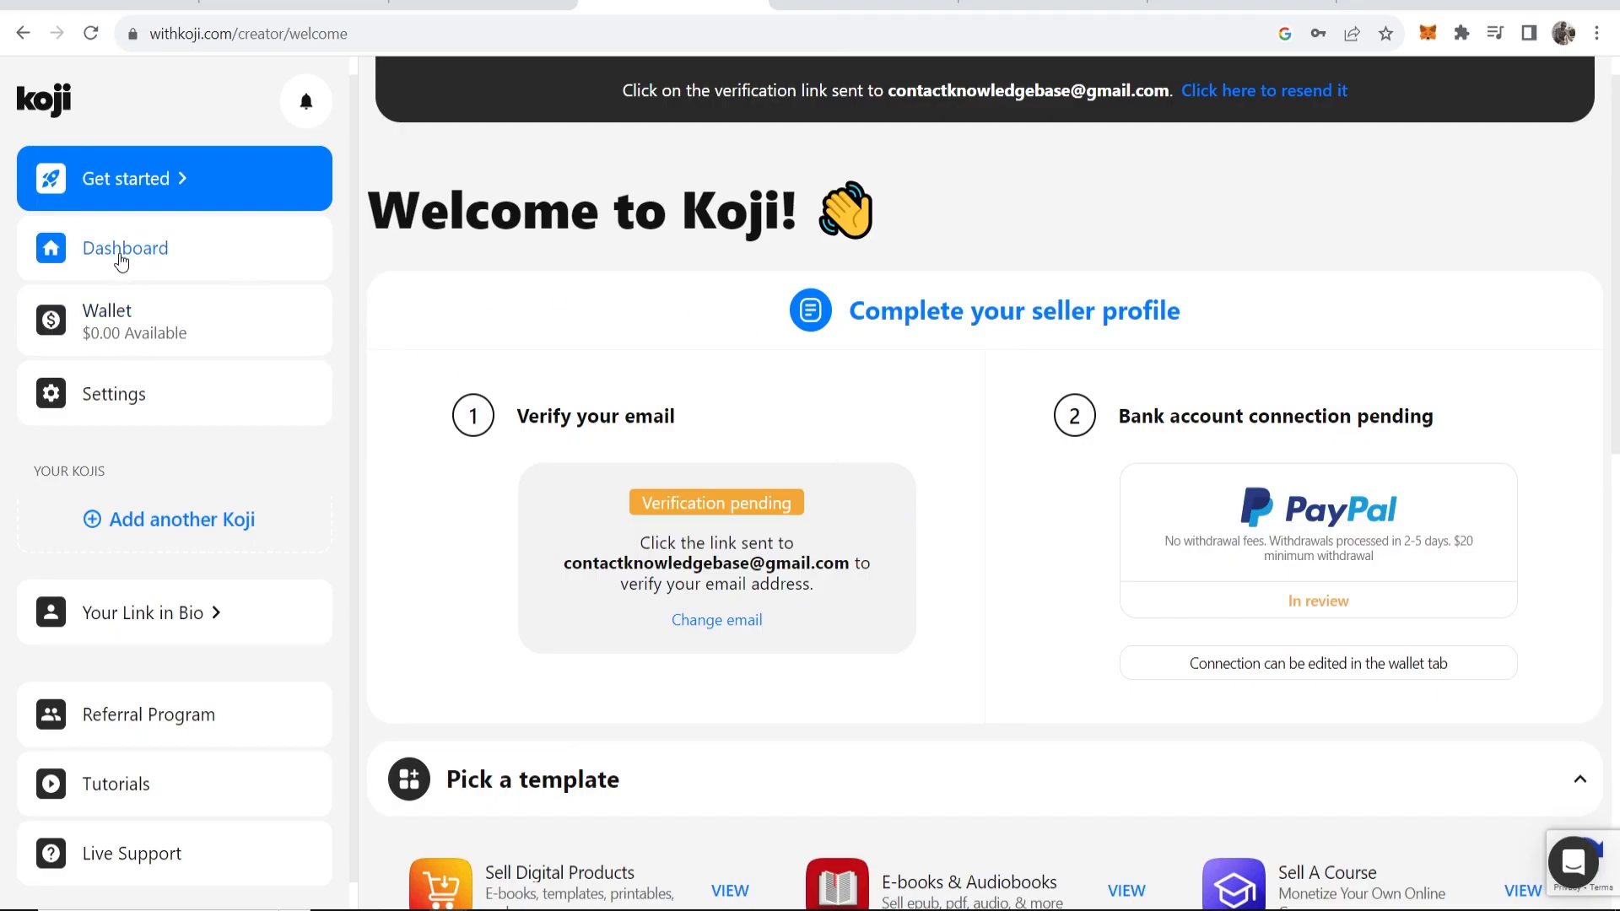
From the Dashboard, open View Koji Profile under Your Link in Bio and begin adding links.
{"action": "left_click", "coordinate": [128, 258]}
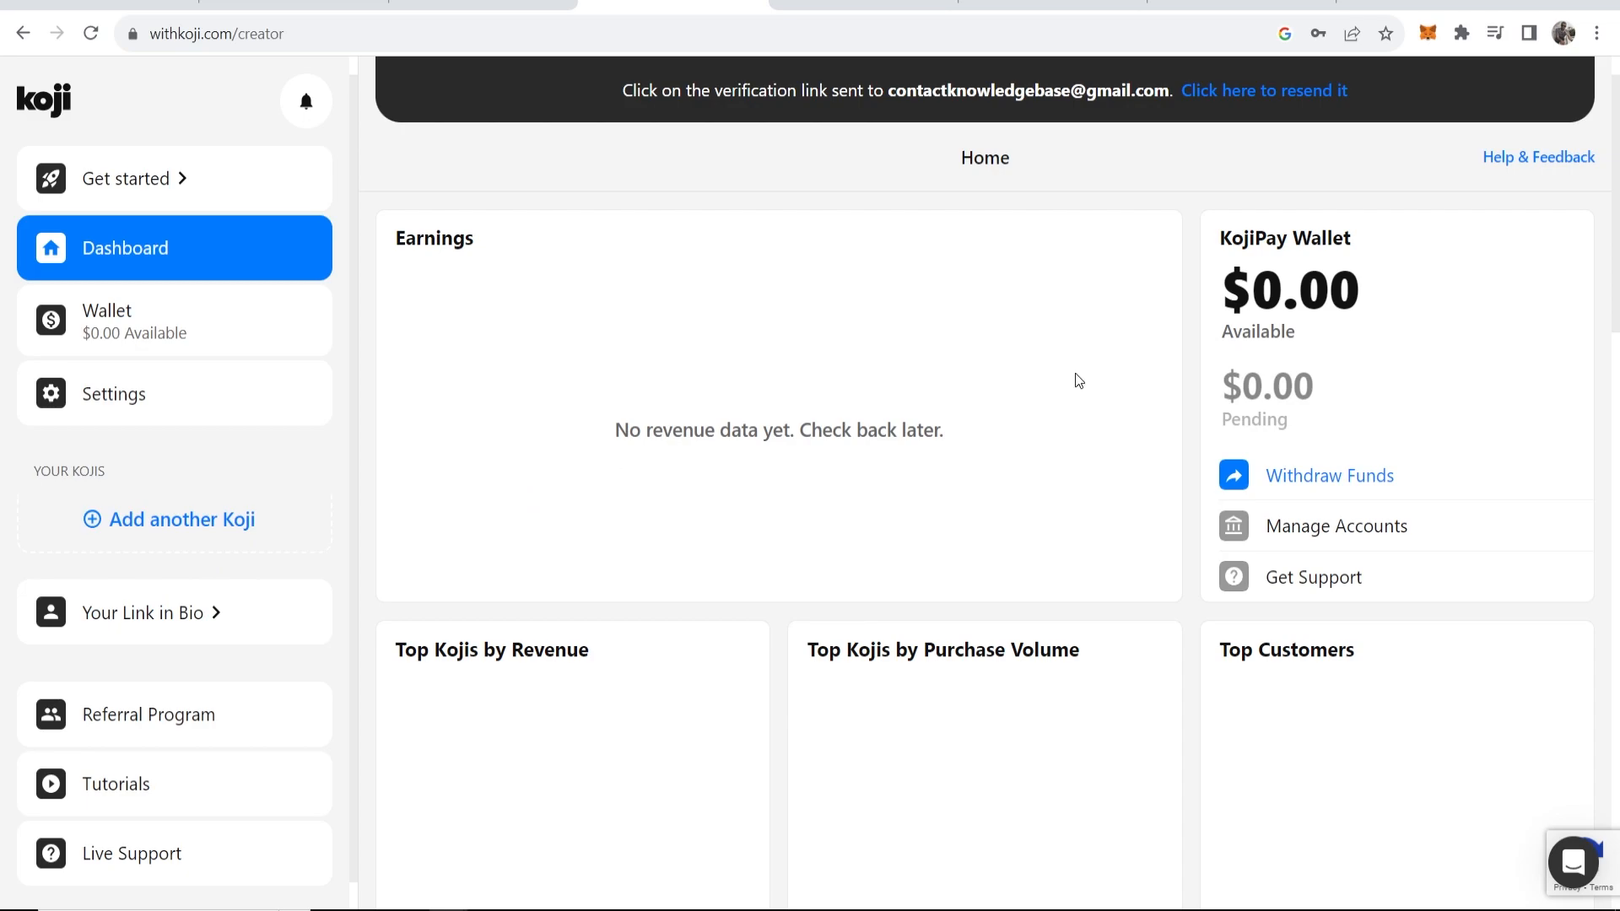
{"action": "left_click_drag", "start_coordinate": [1234, 285], "coordinate": [1360, 285]}
{"action": "left_click", "coordinate": [1314, 287]}
{"action": "left_click", "coordinate": [137, 615]}
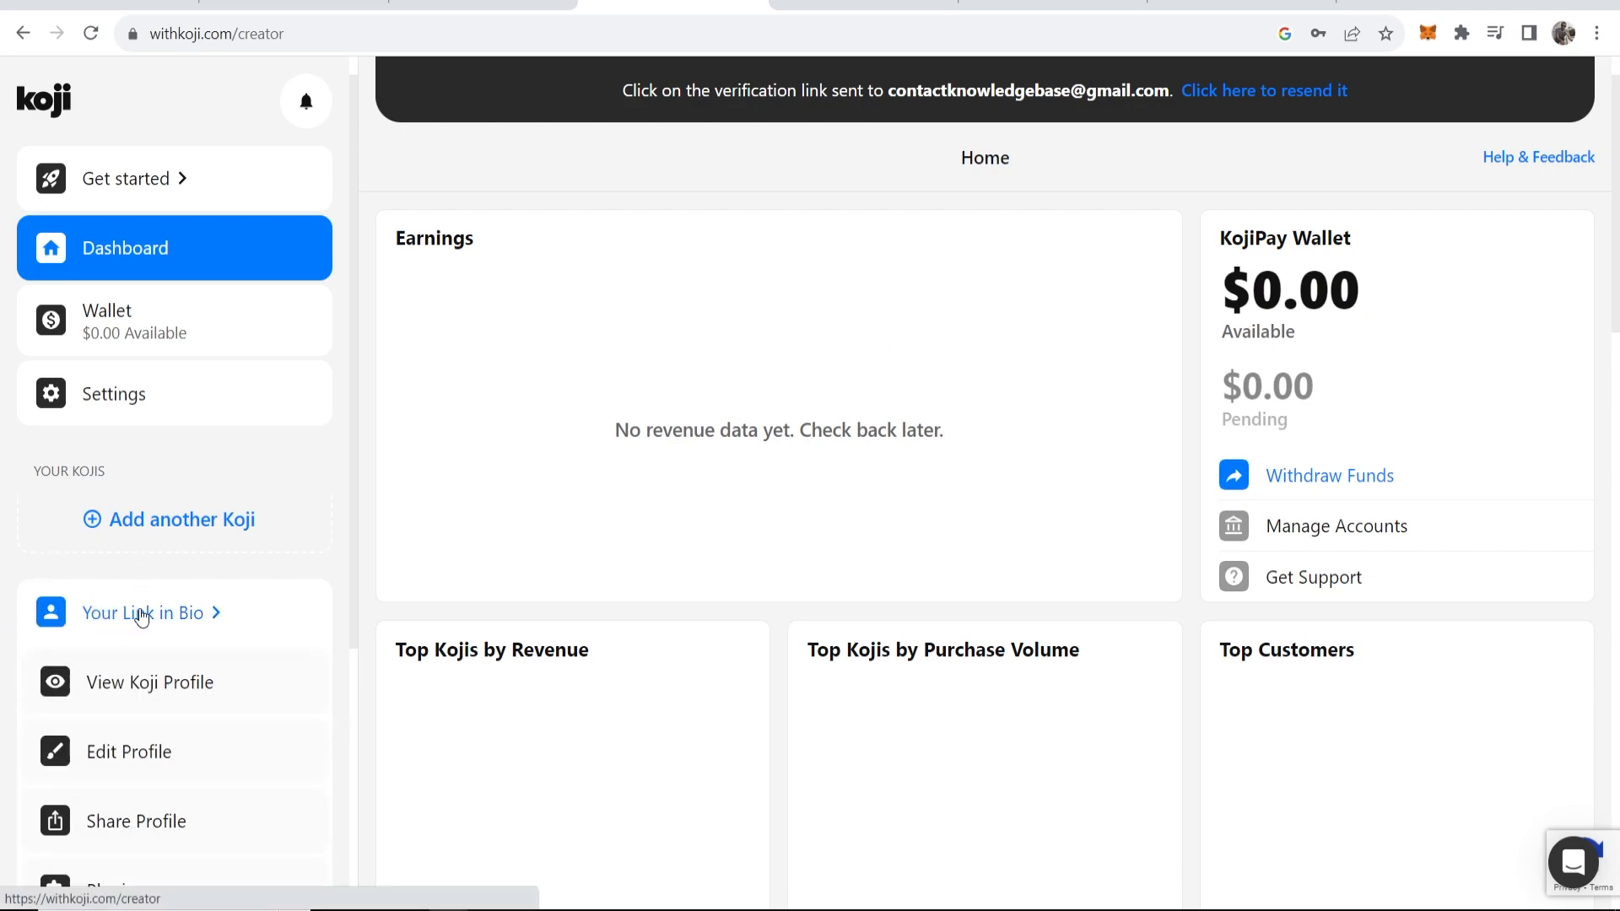
{"action": "left_click", "coordinate": [130, 680]}
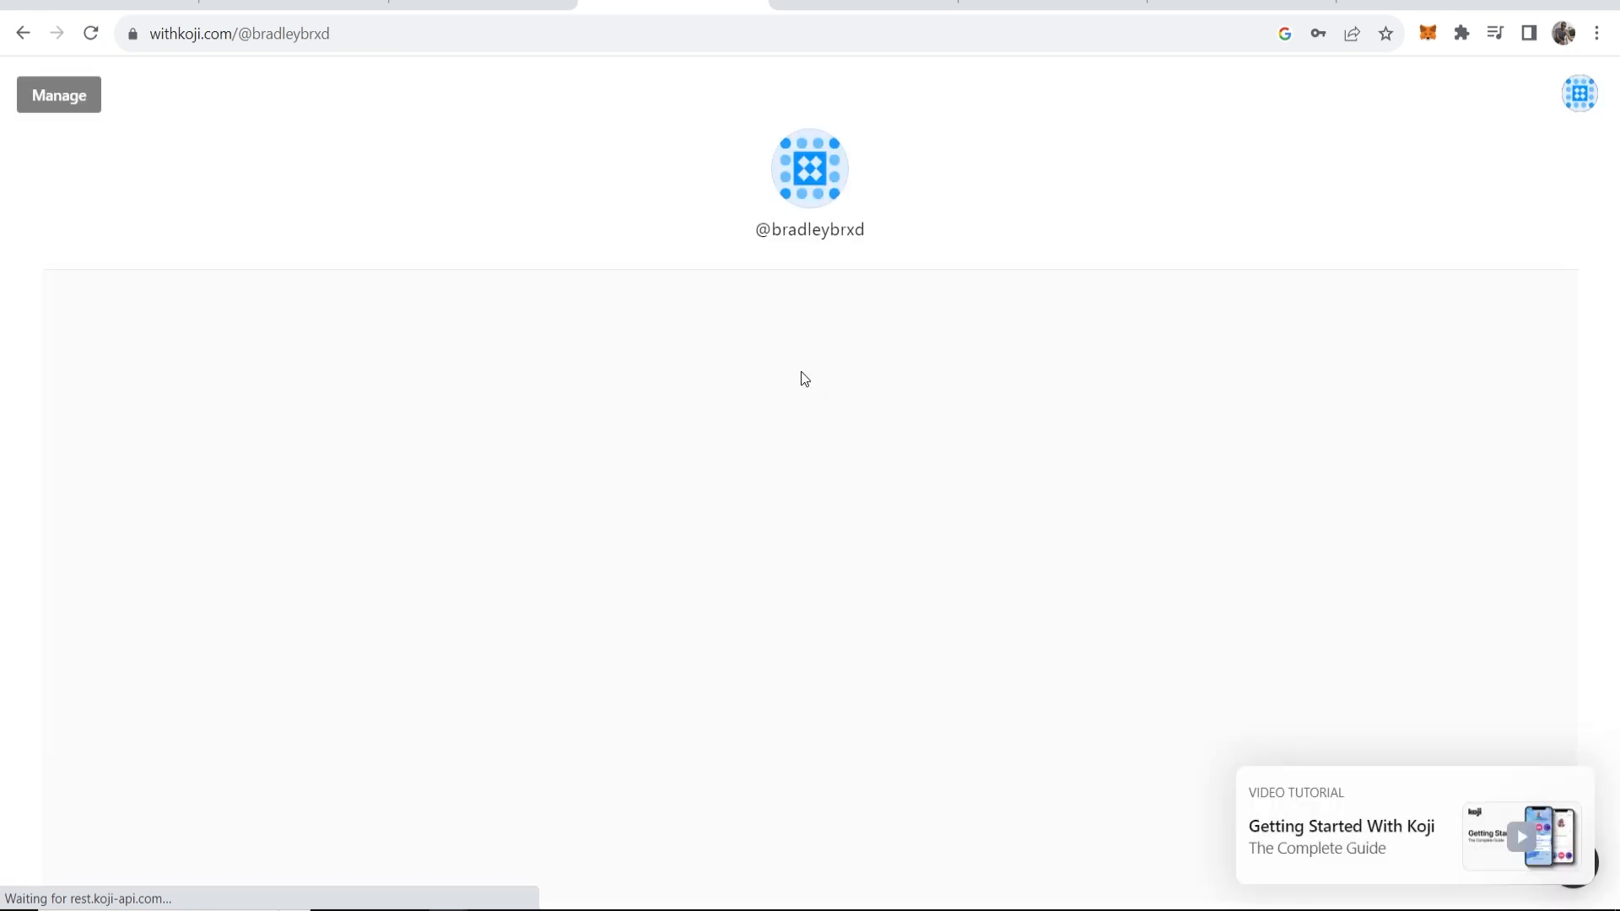
{"action": "left_click_drag", "start_coordinate": [622, 456], "coordinate": [1050, 452]}
{"action": "left_click", "coordinate": [1000, 442]}
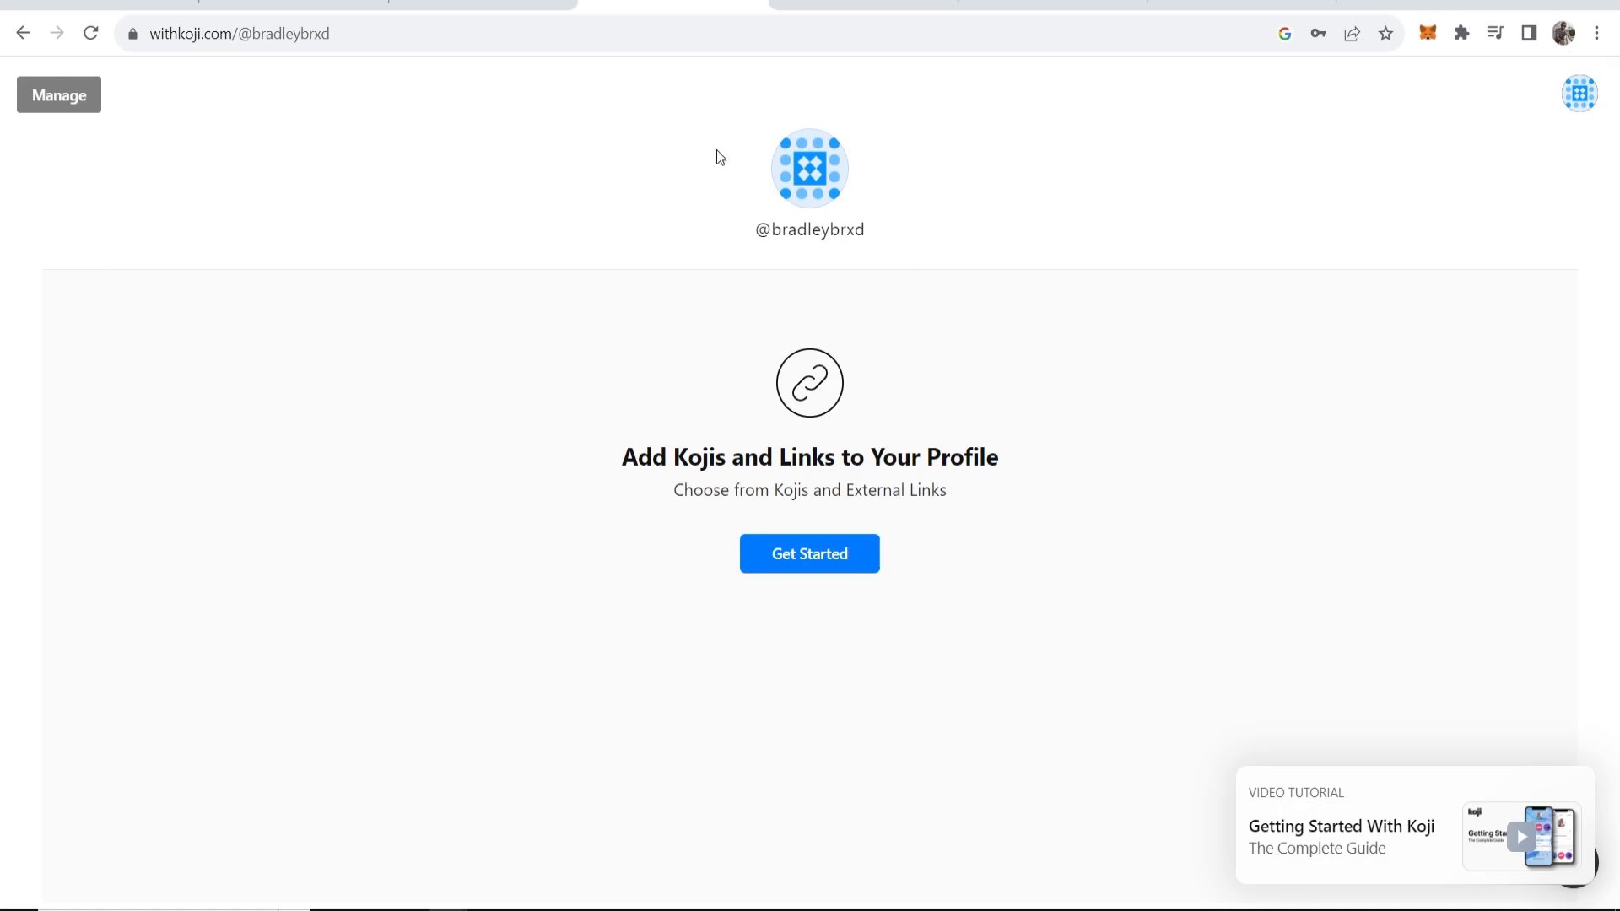
{"action": "left_click", "coordinate": [802, 553]}
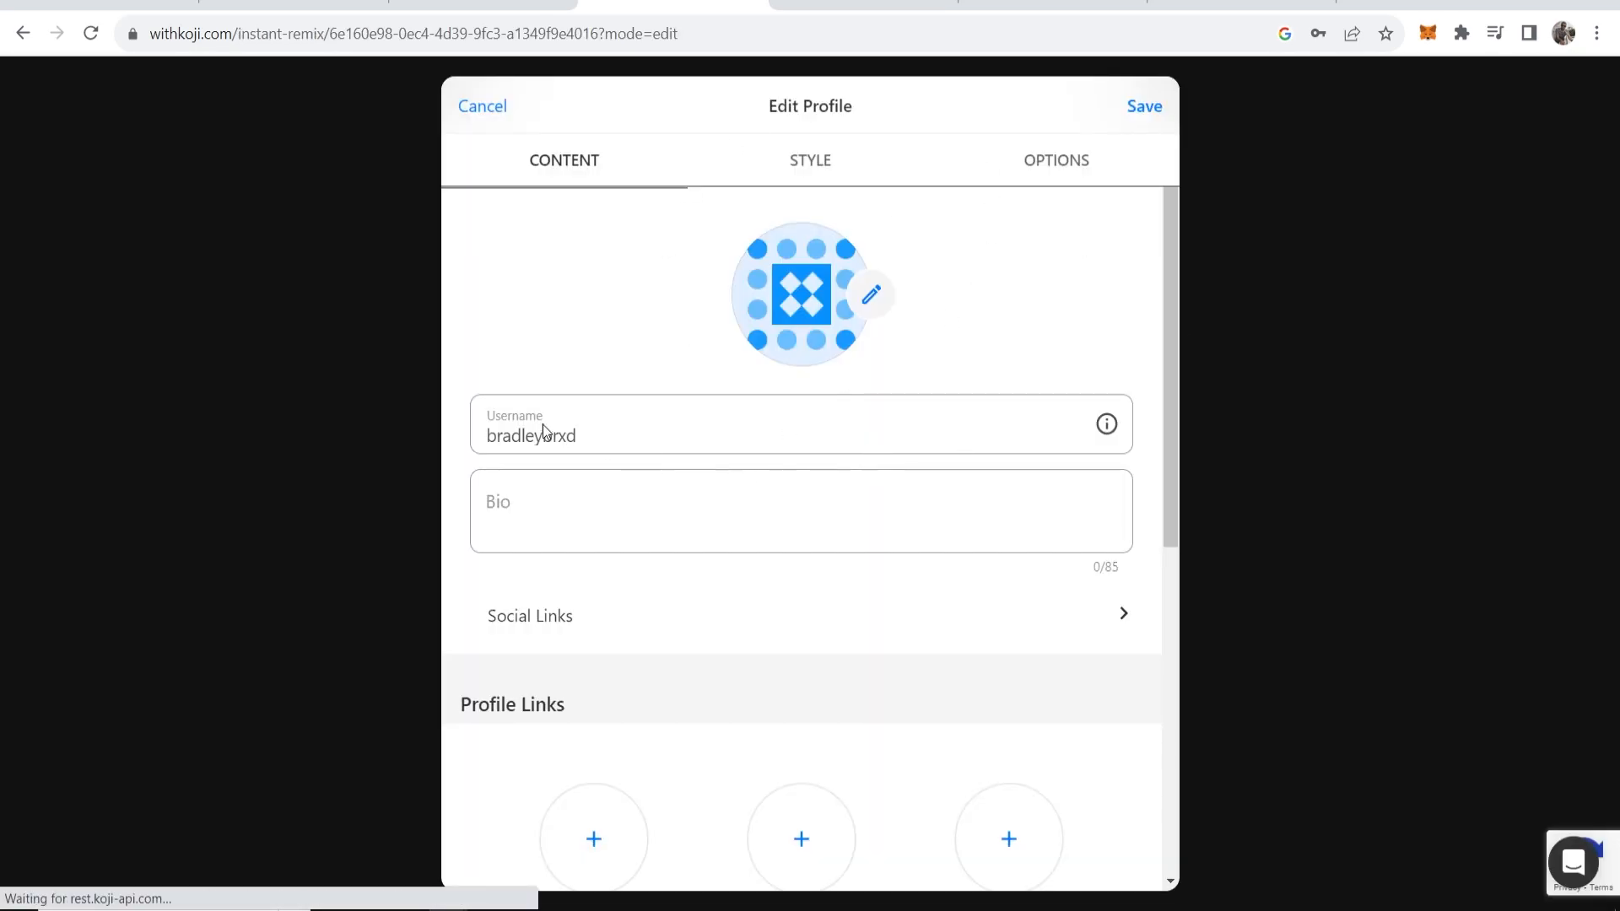
Add the Sell Digital Products app from the popular apps list to the profile.
{"action": "left_click_drag", "start_coordinate": [615, 435], "coordinate": [469, 436]}
{"action": "left_click", "coordinate": [524, 499]}
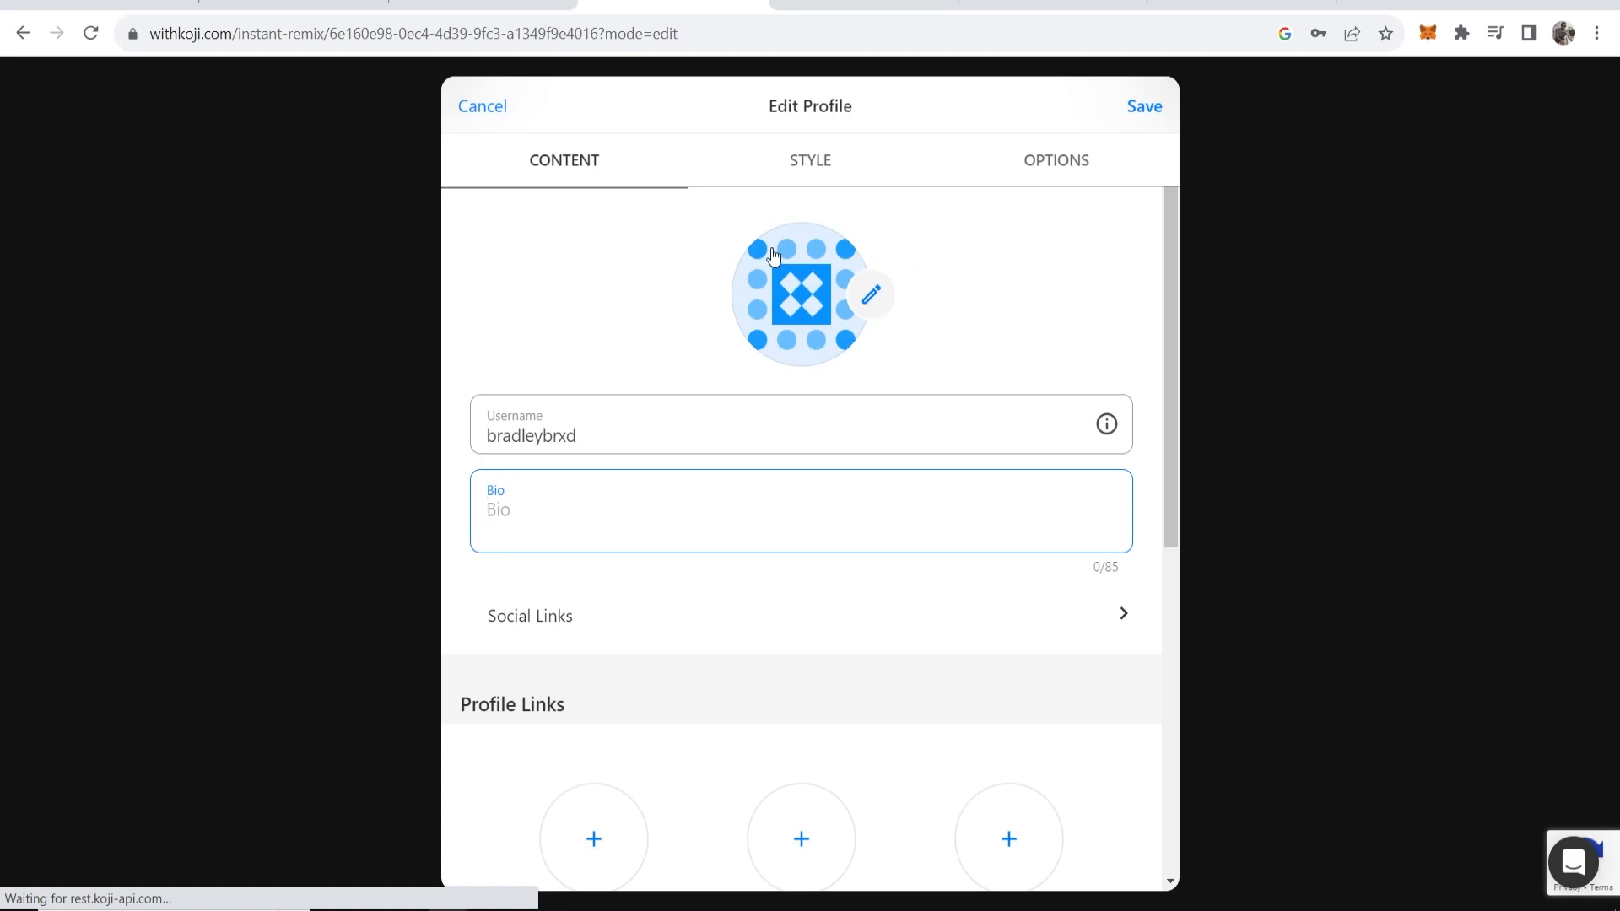
{"action": "scroll", "coordinate": [801, 466], "scroll_direction": "down", "scroll_amount": 5}
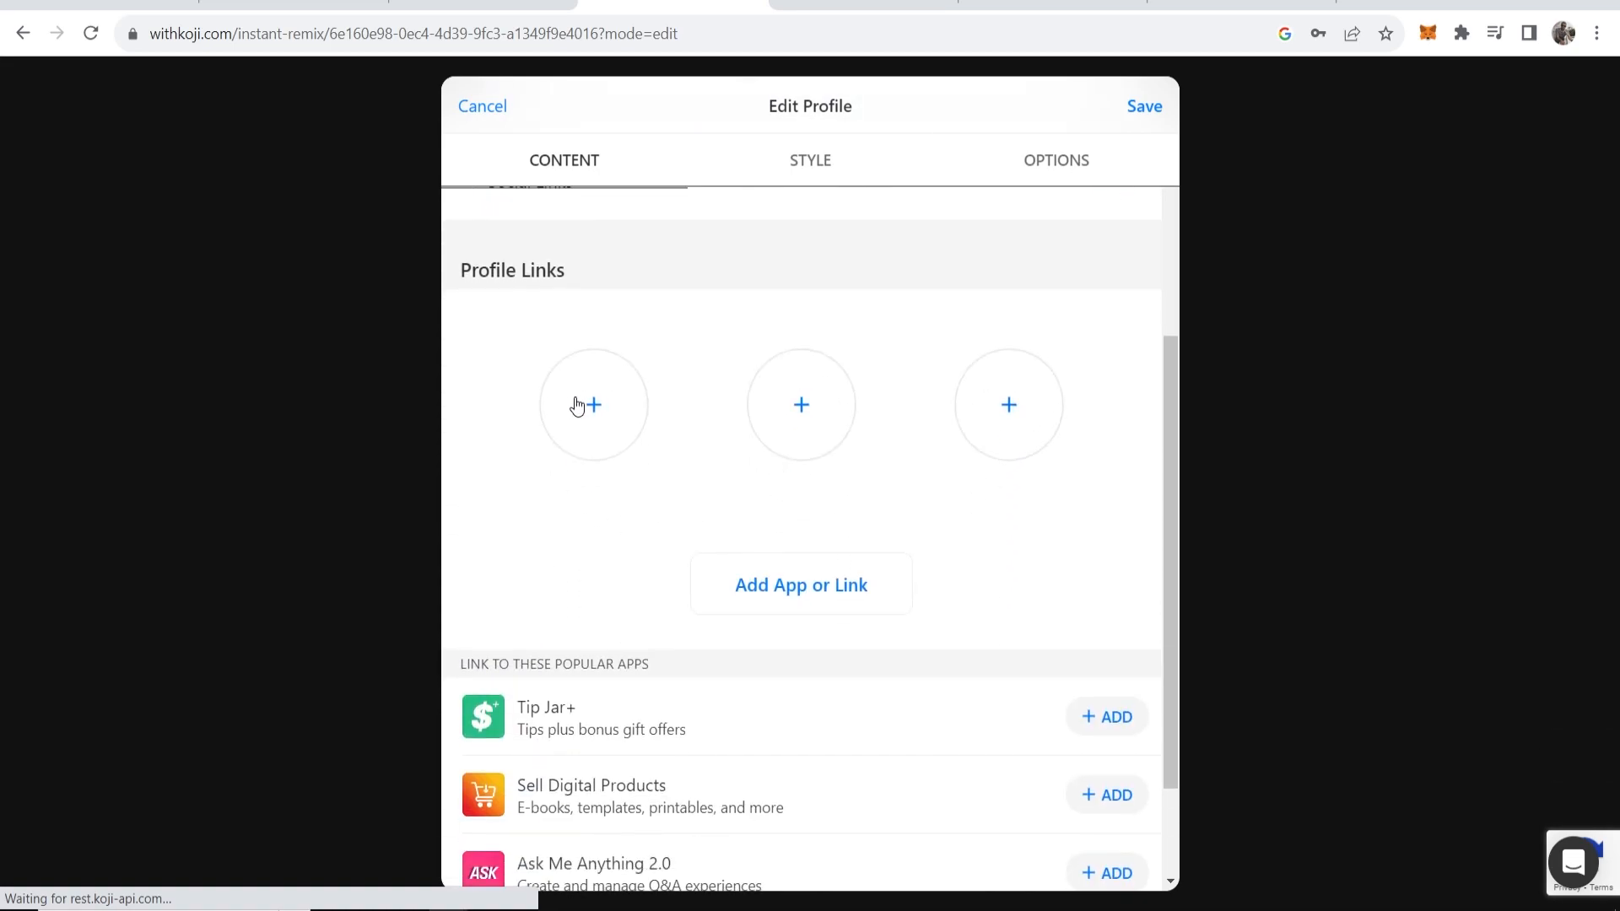
{"action": "scroll", "coordinate": [579, 401], "scroll_direction": "down", "scroll_amount": 2}
{"action": "scroll", "coordinate": [590, 447], "scroll_direction": "down", "scroll_amount": 1}
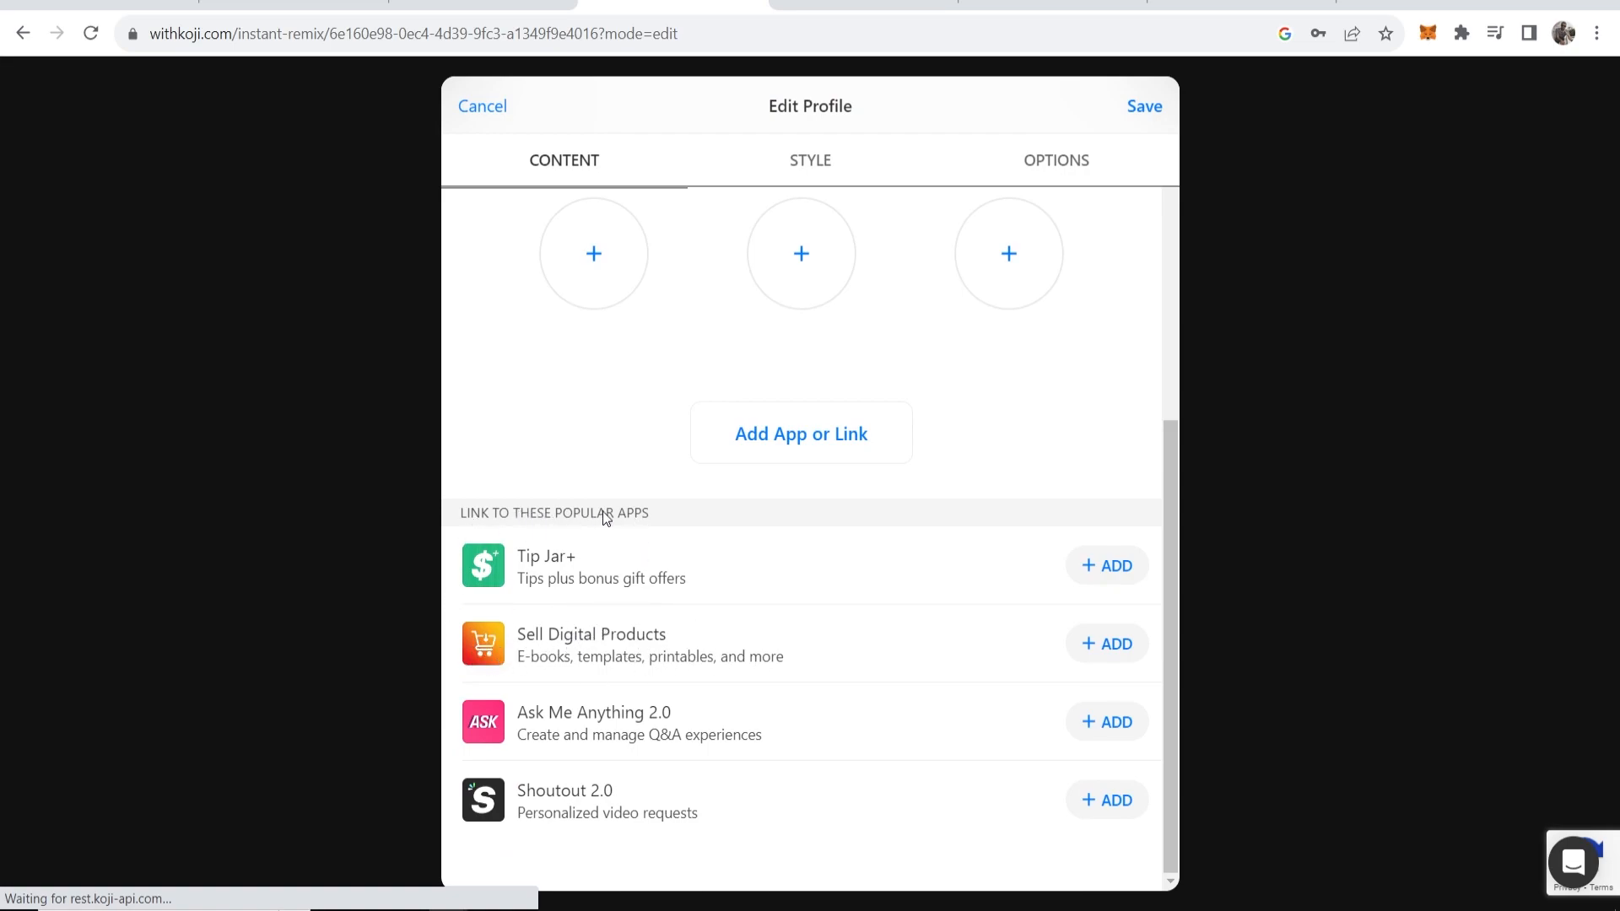
{"action": "left_click", "coordinate": [1110, 643]}
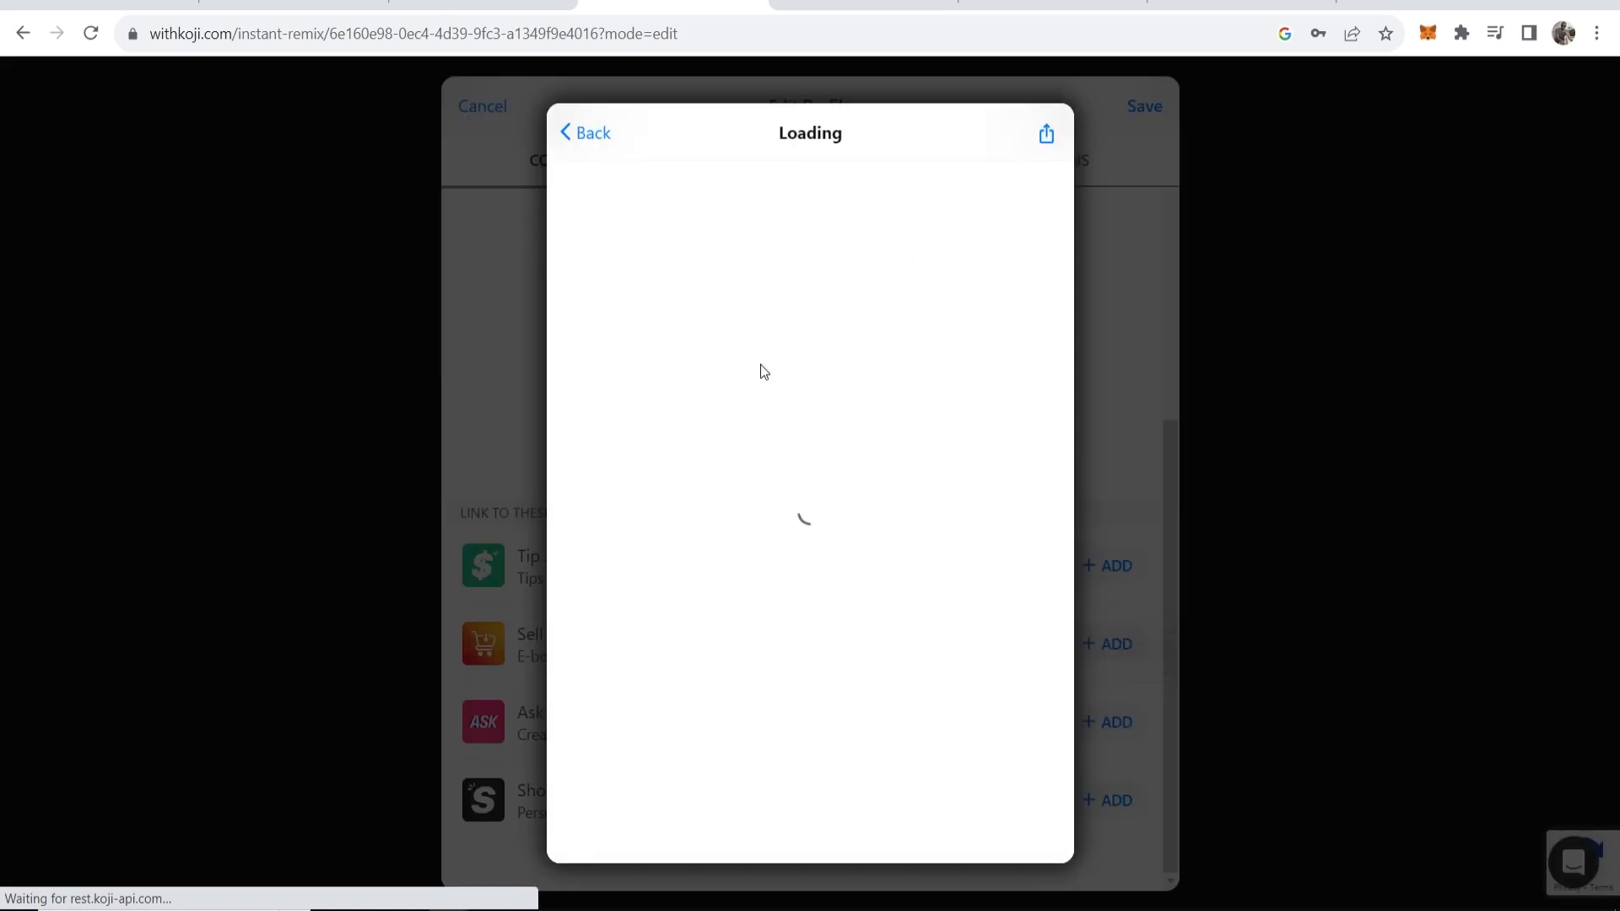
{"action": "left_click", "coordinate": [776, 293]}
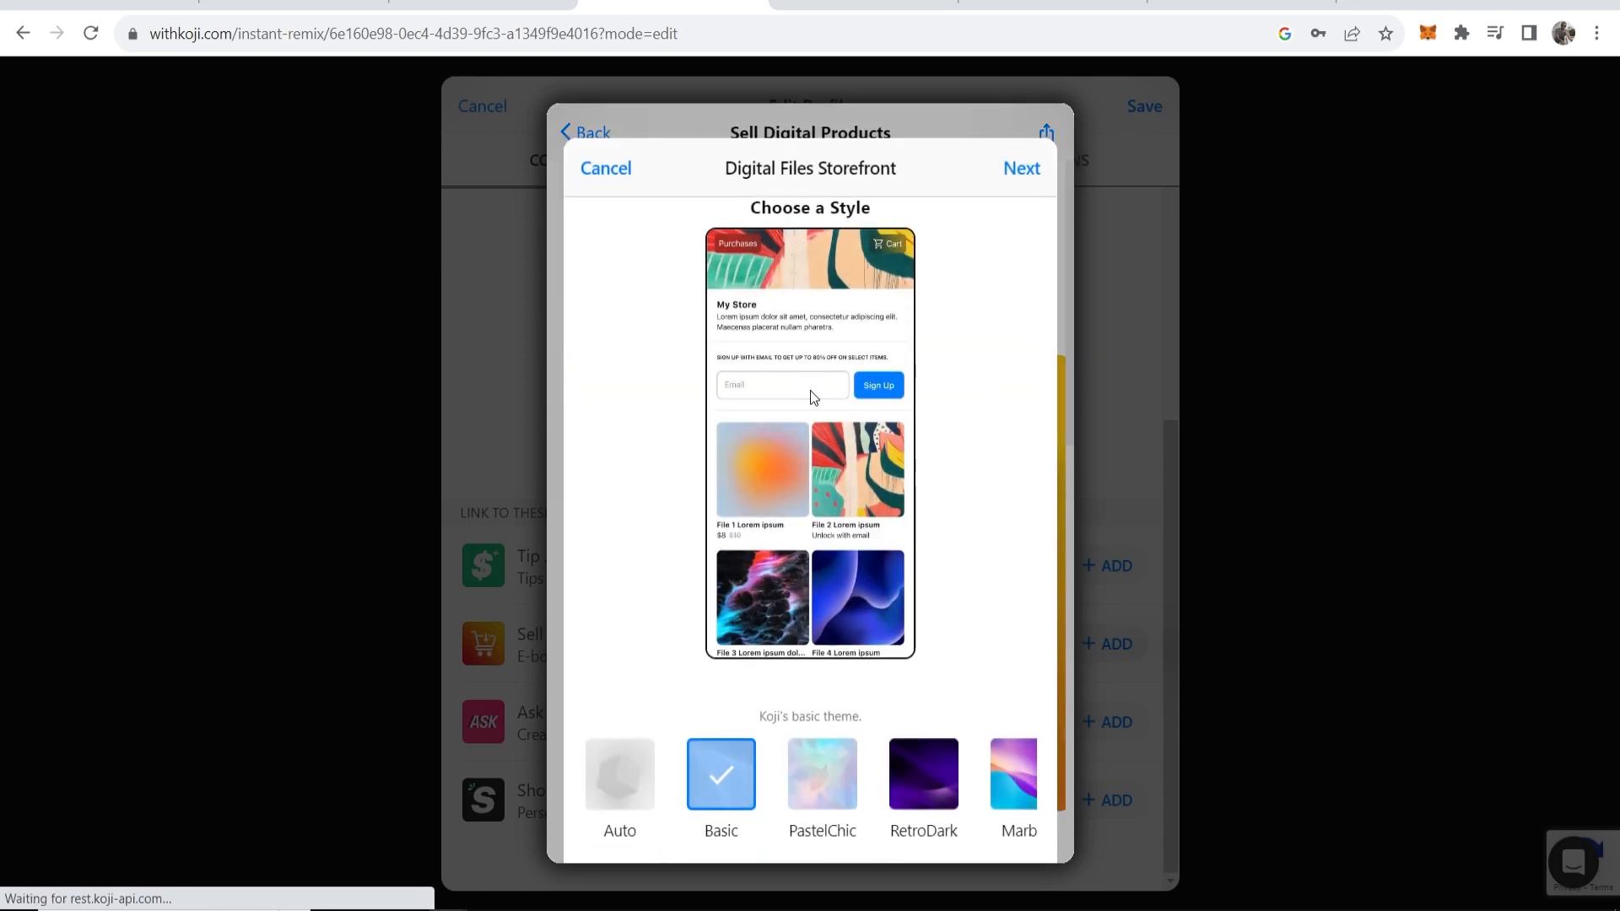
Pick the Marble storefront style after previewing PastelChic and RetroDark.
{"action": "left_click", "coordinate": [829, 776]}
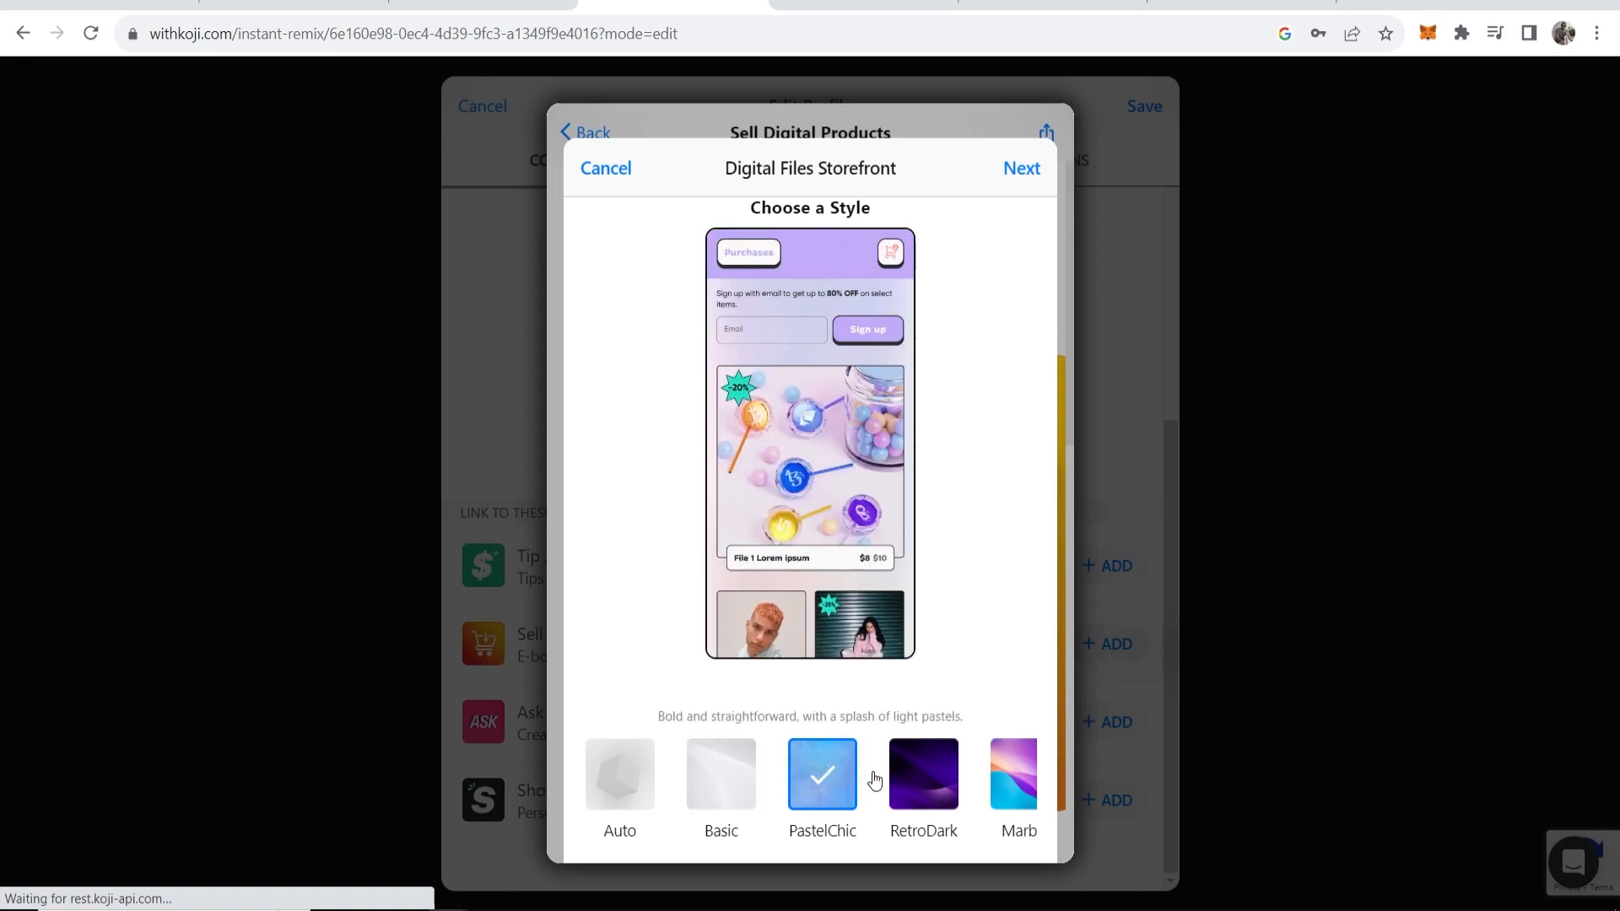
{"action": "left_click", "coordinate": [899, 774]}
{"action": "left_click", "coordinate": [935, 781]}
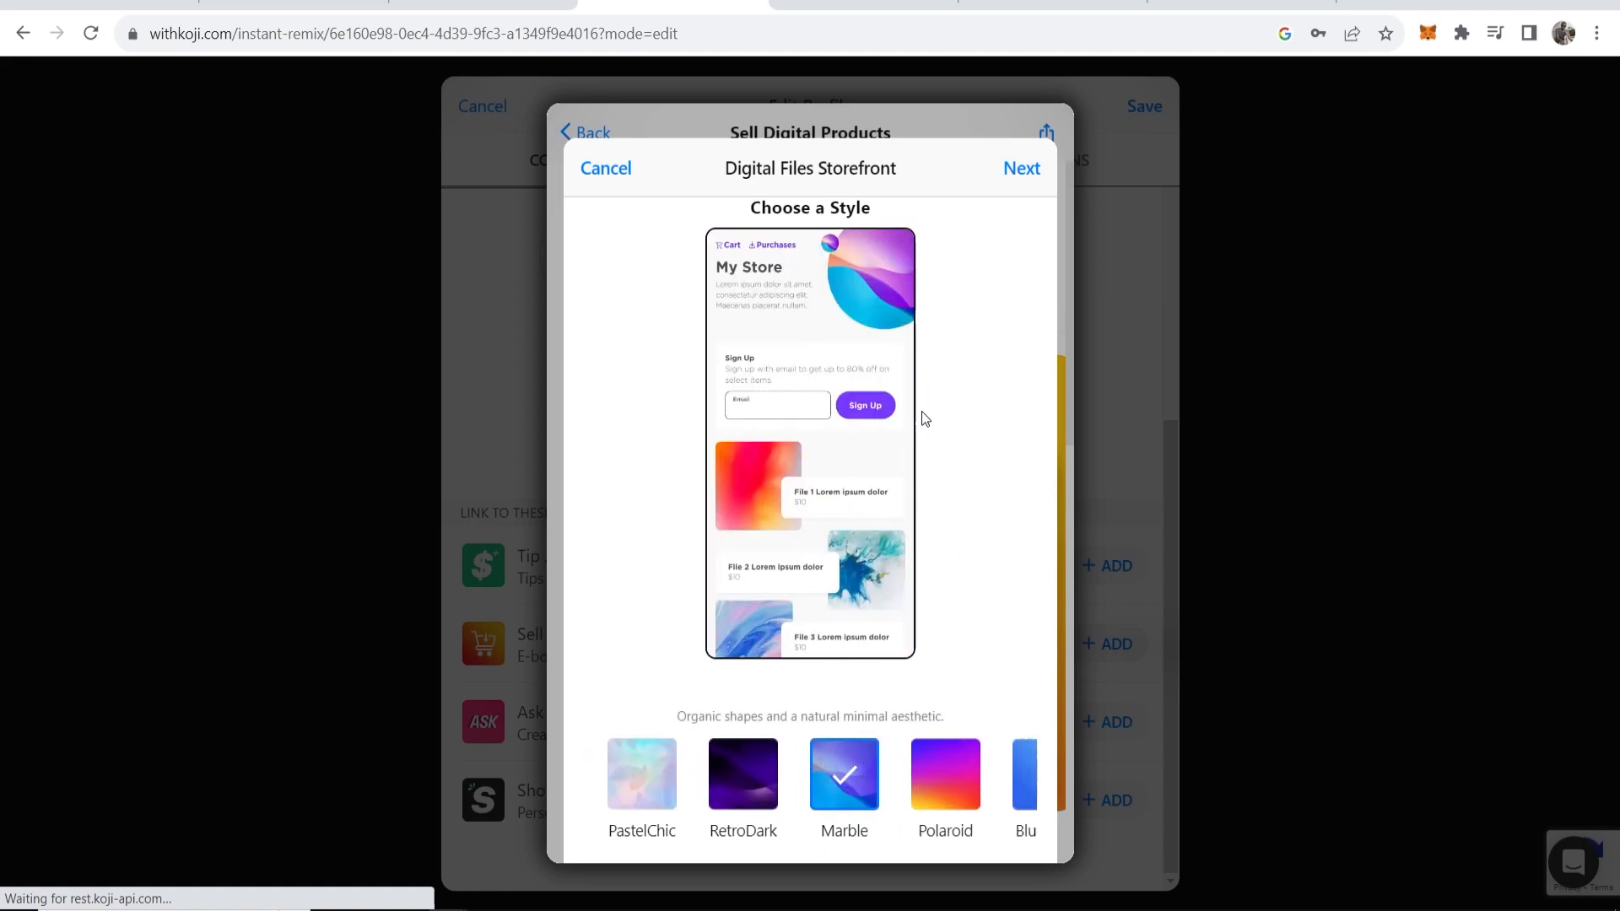
{"action": "left_click", "coordinate": [1021, 170]}
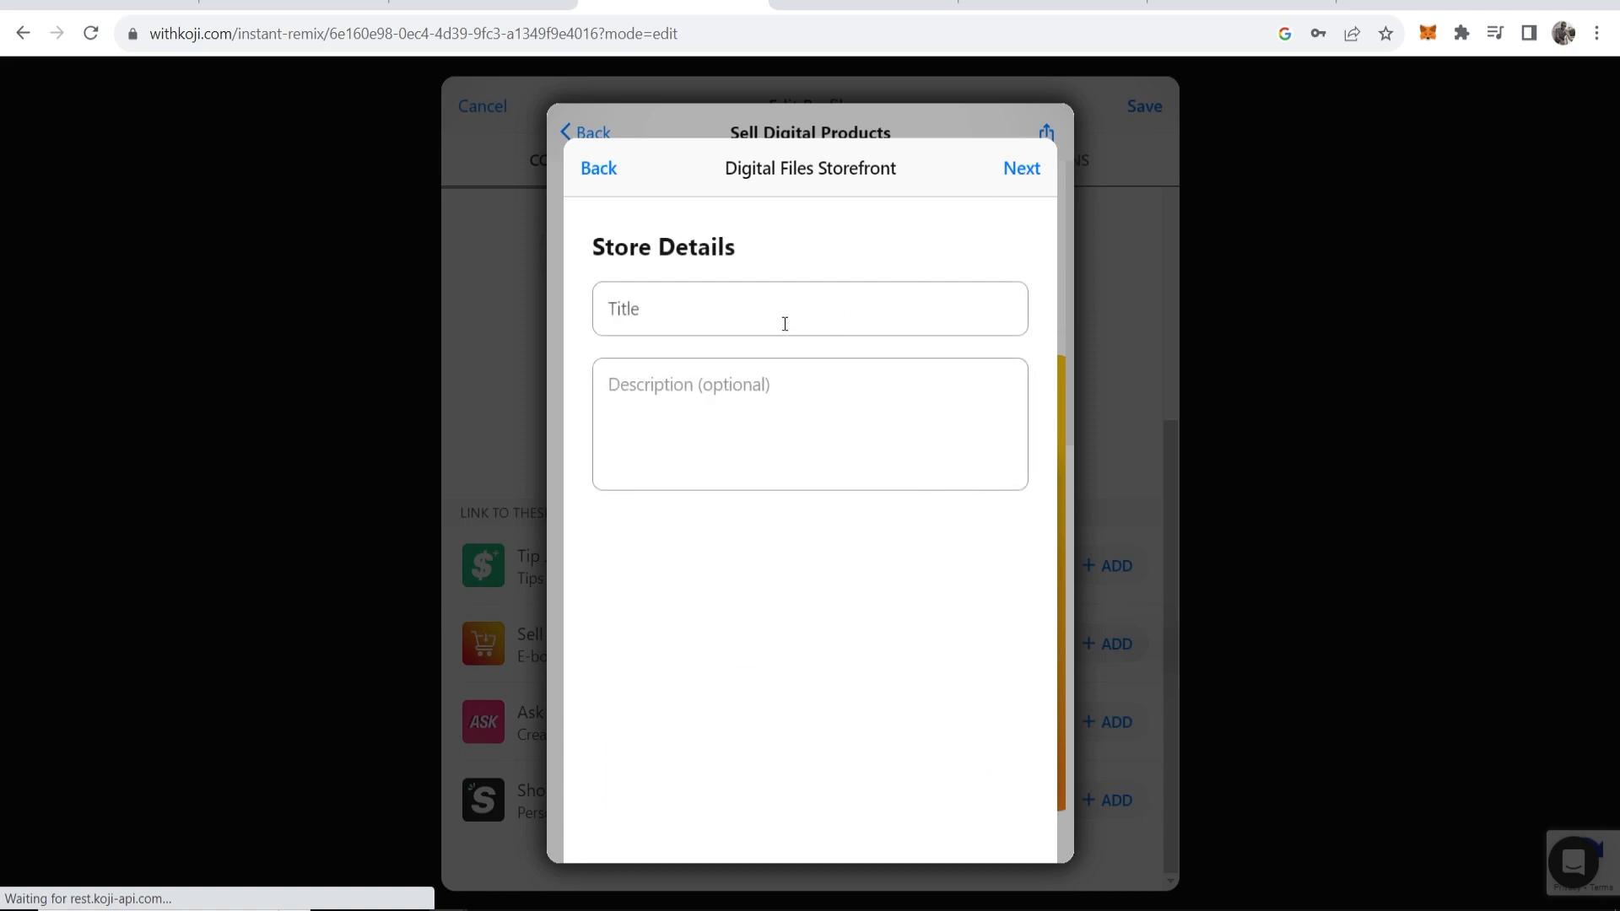
Title the store 'Example Product' and publish the storefront.
{"action": "left_click", "coordinate": [679, 320]}
{"action": "type", "text": "Example P"}
{"action": "type", "text": "rocut"}
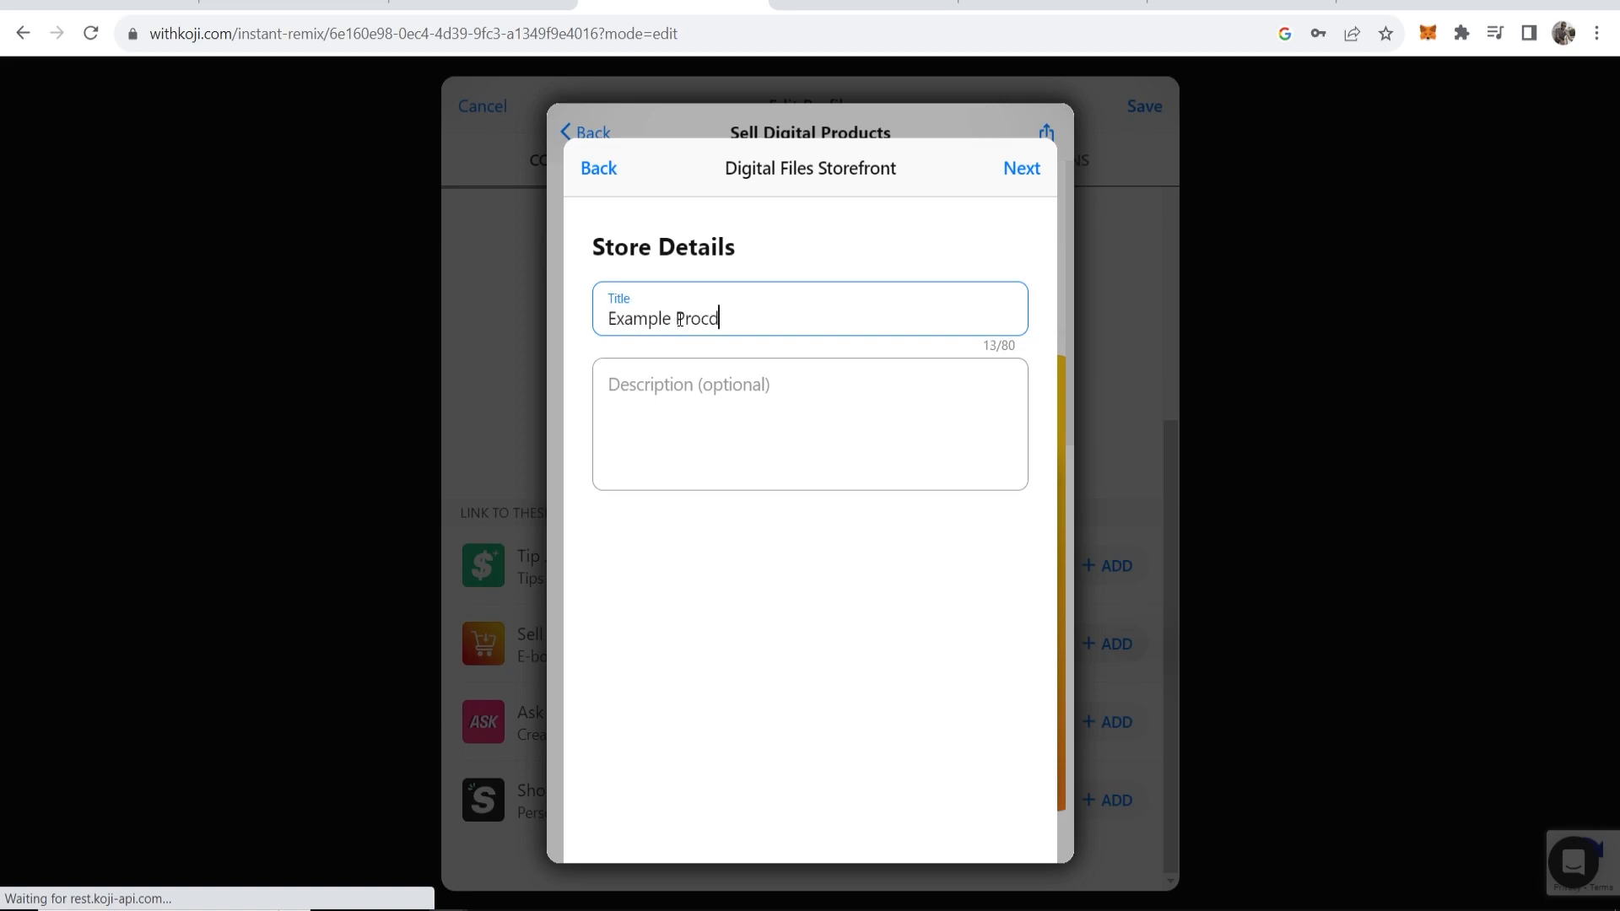
{"action": "type", "text": "uct"}
{"action": "key", "text": "Tab"}
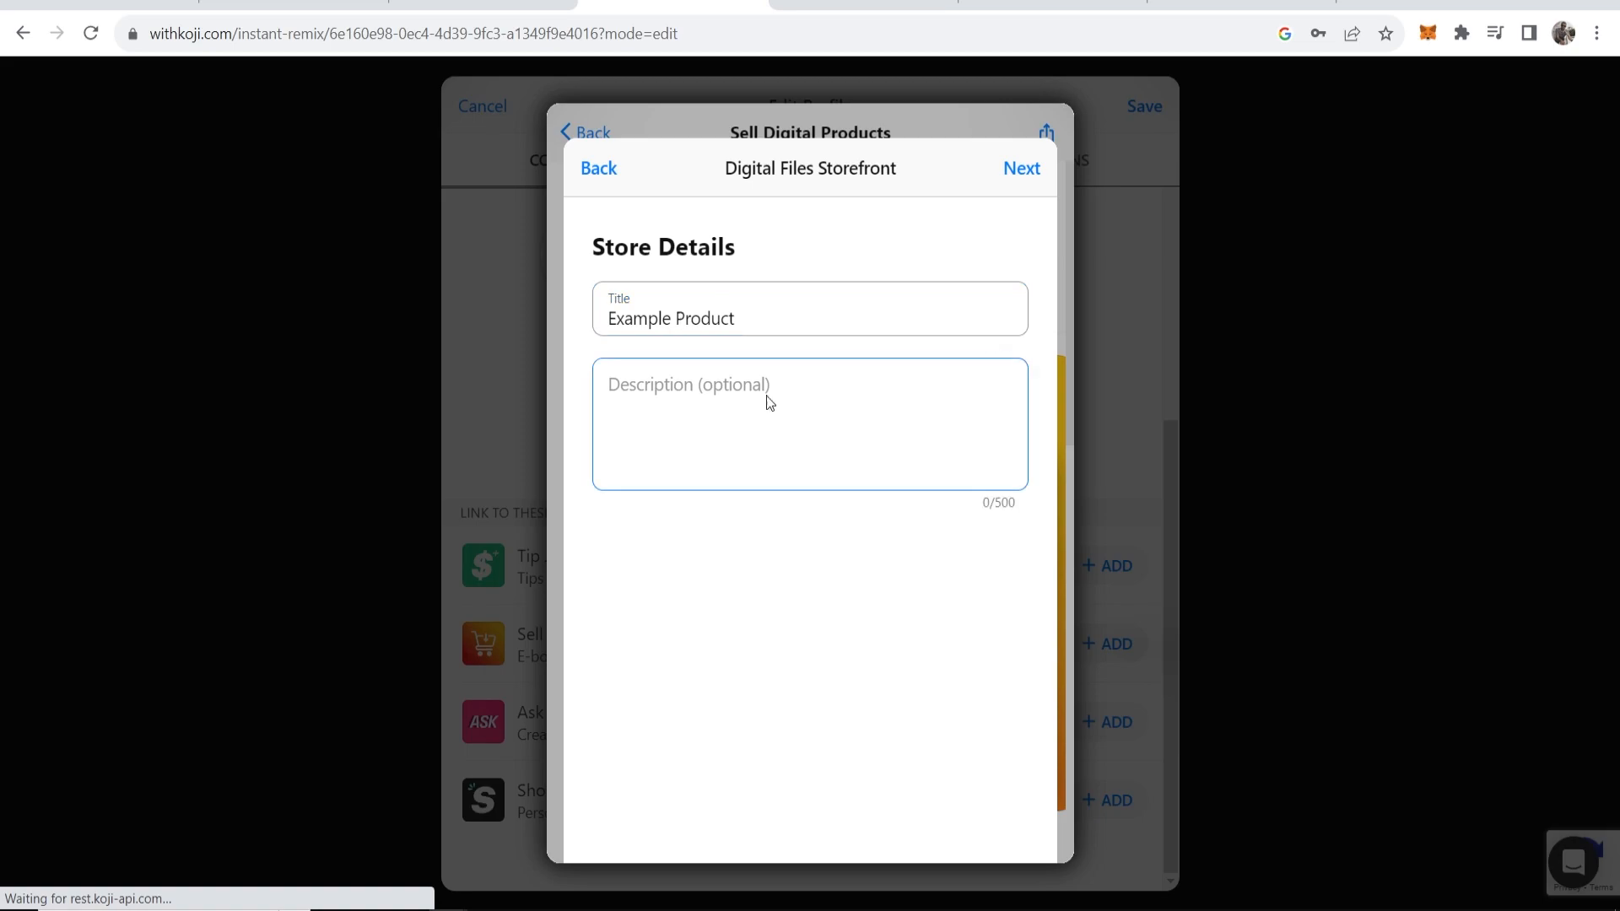
{"action": "left_click", "coordinate": [1021, 170]}
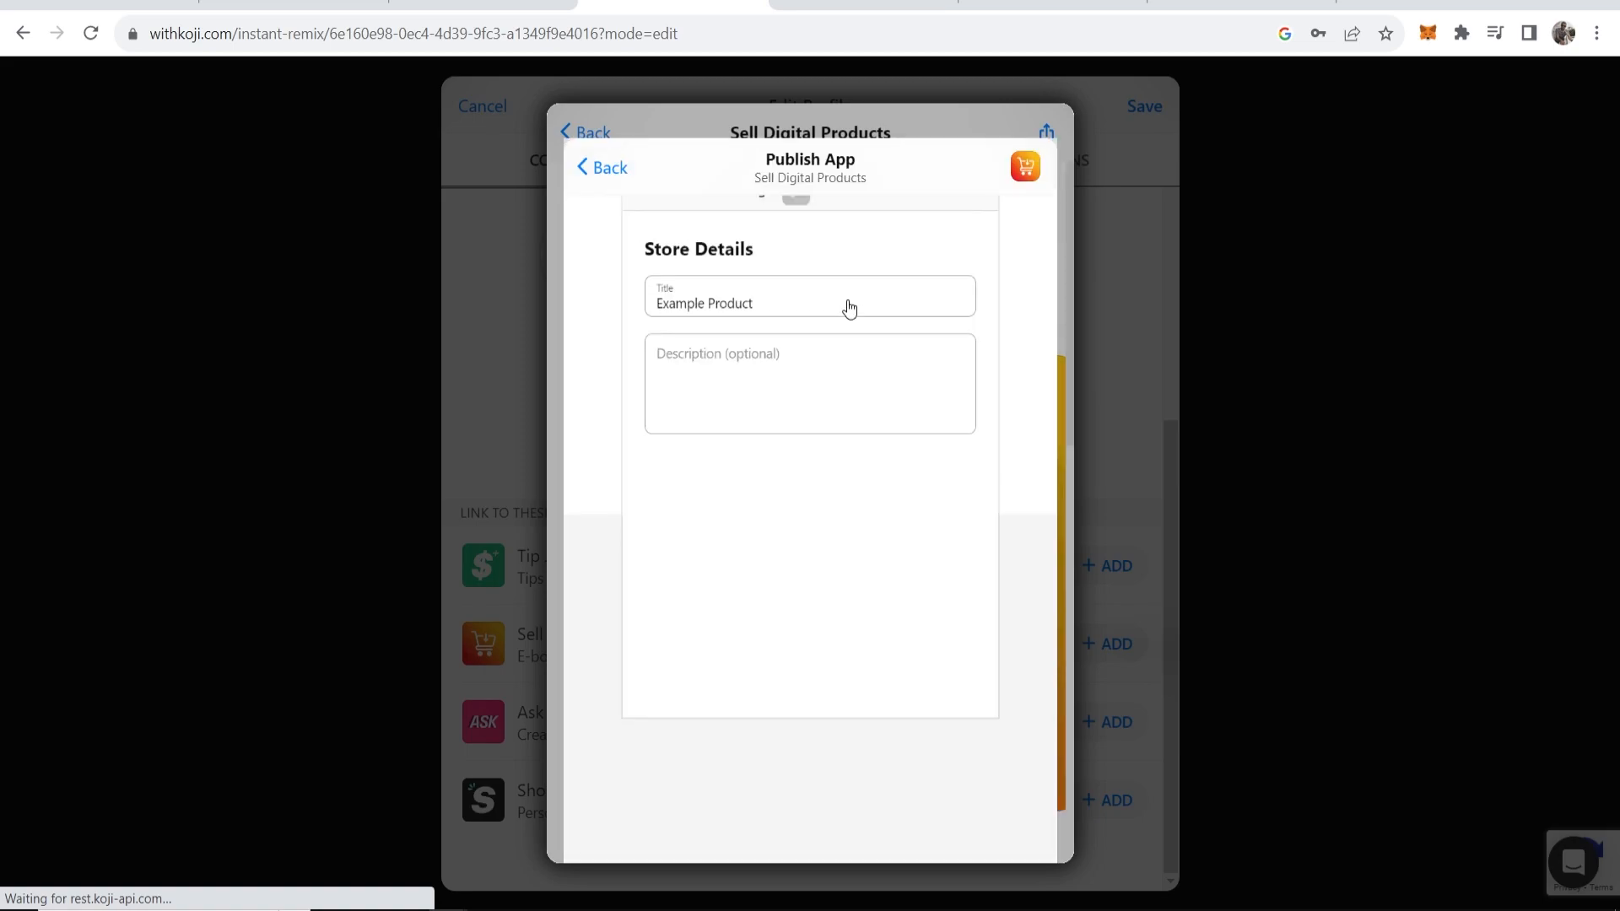
{"action": "left_click", "coordinate": [818, 818]}
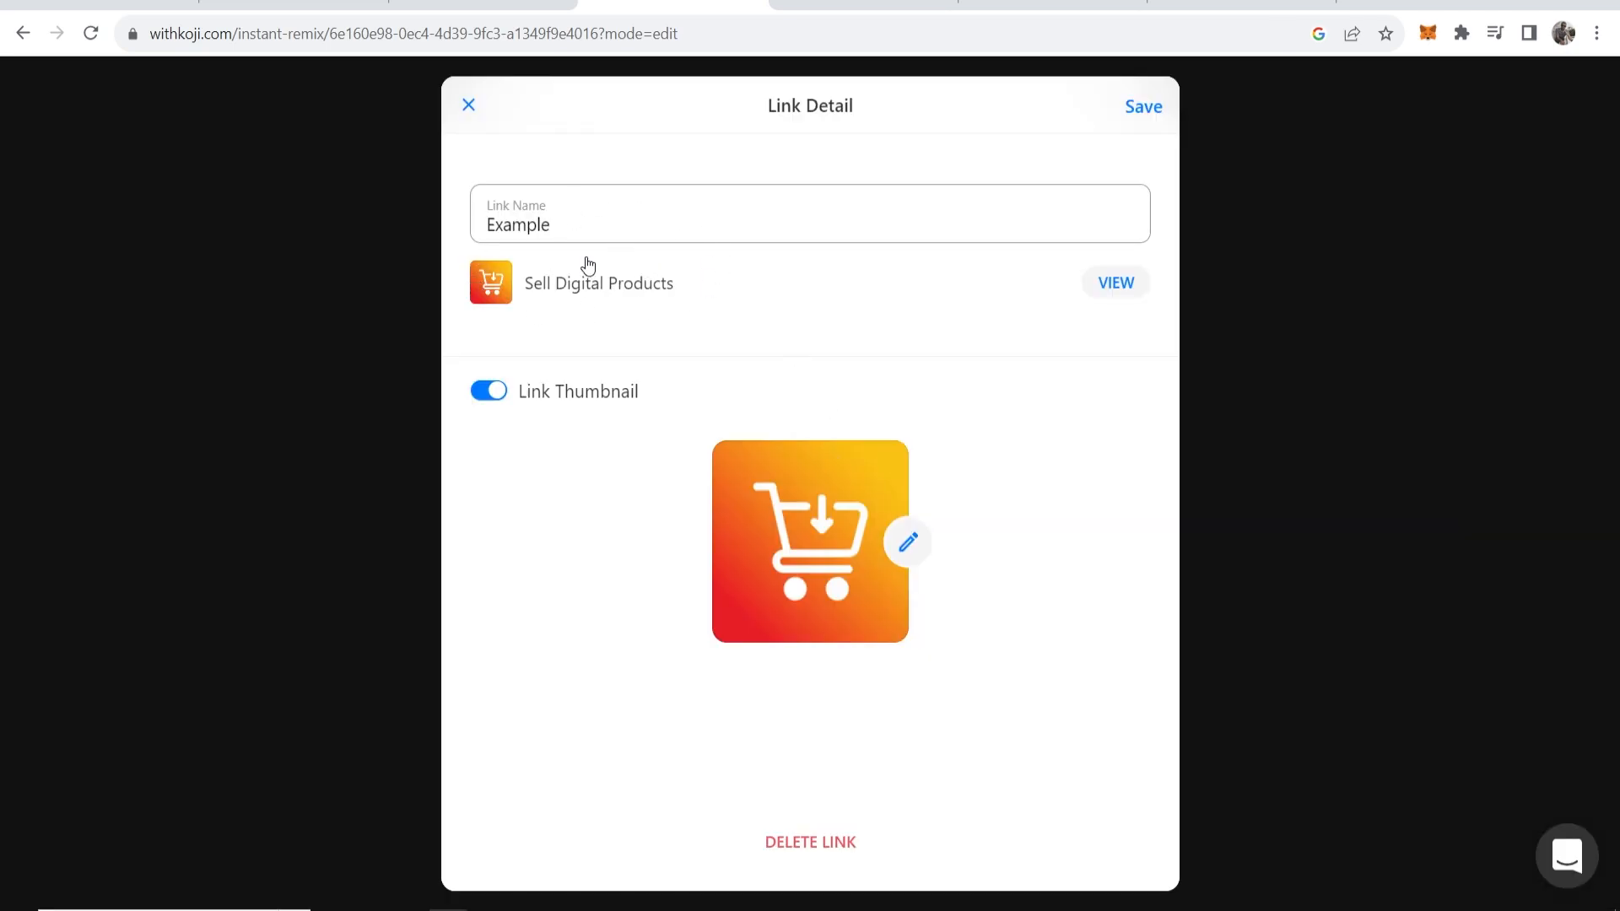
Save the Example link details and the profile edits.
{"action": "left_click_drag", "start_coordinate": [557, 218], "coordinate": [495, 222]}
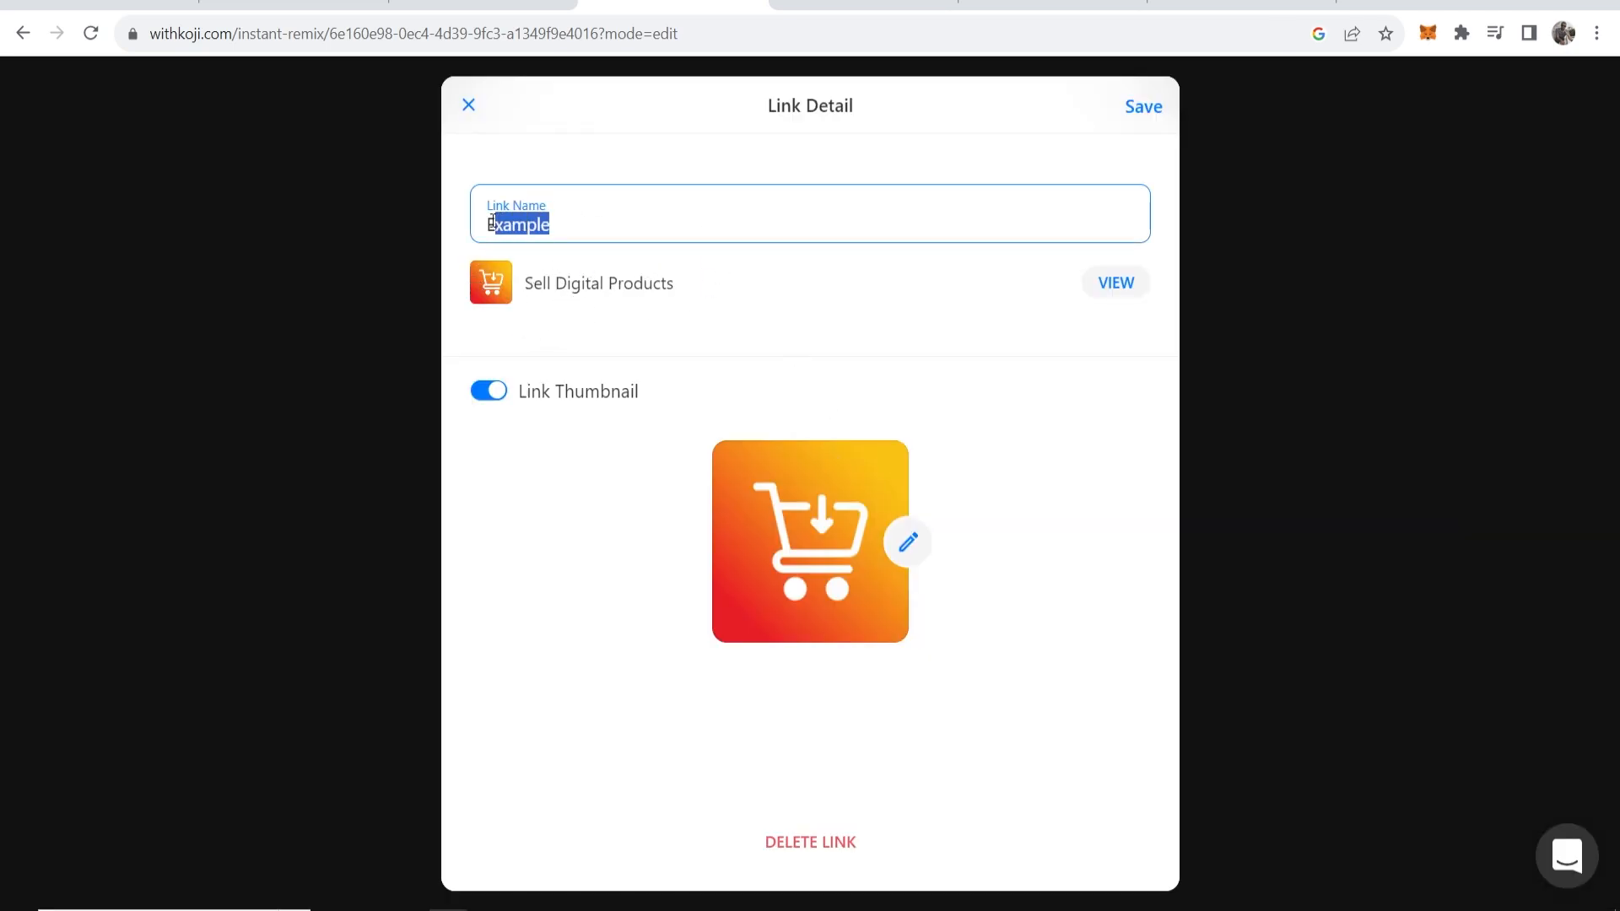
{"action": "left_click", "coordinate": [498, 214]}
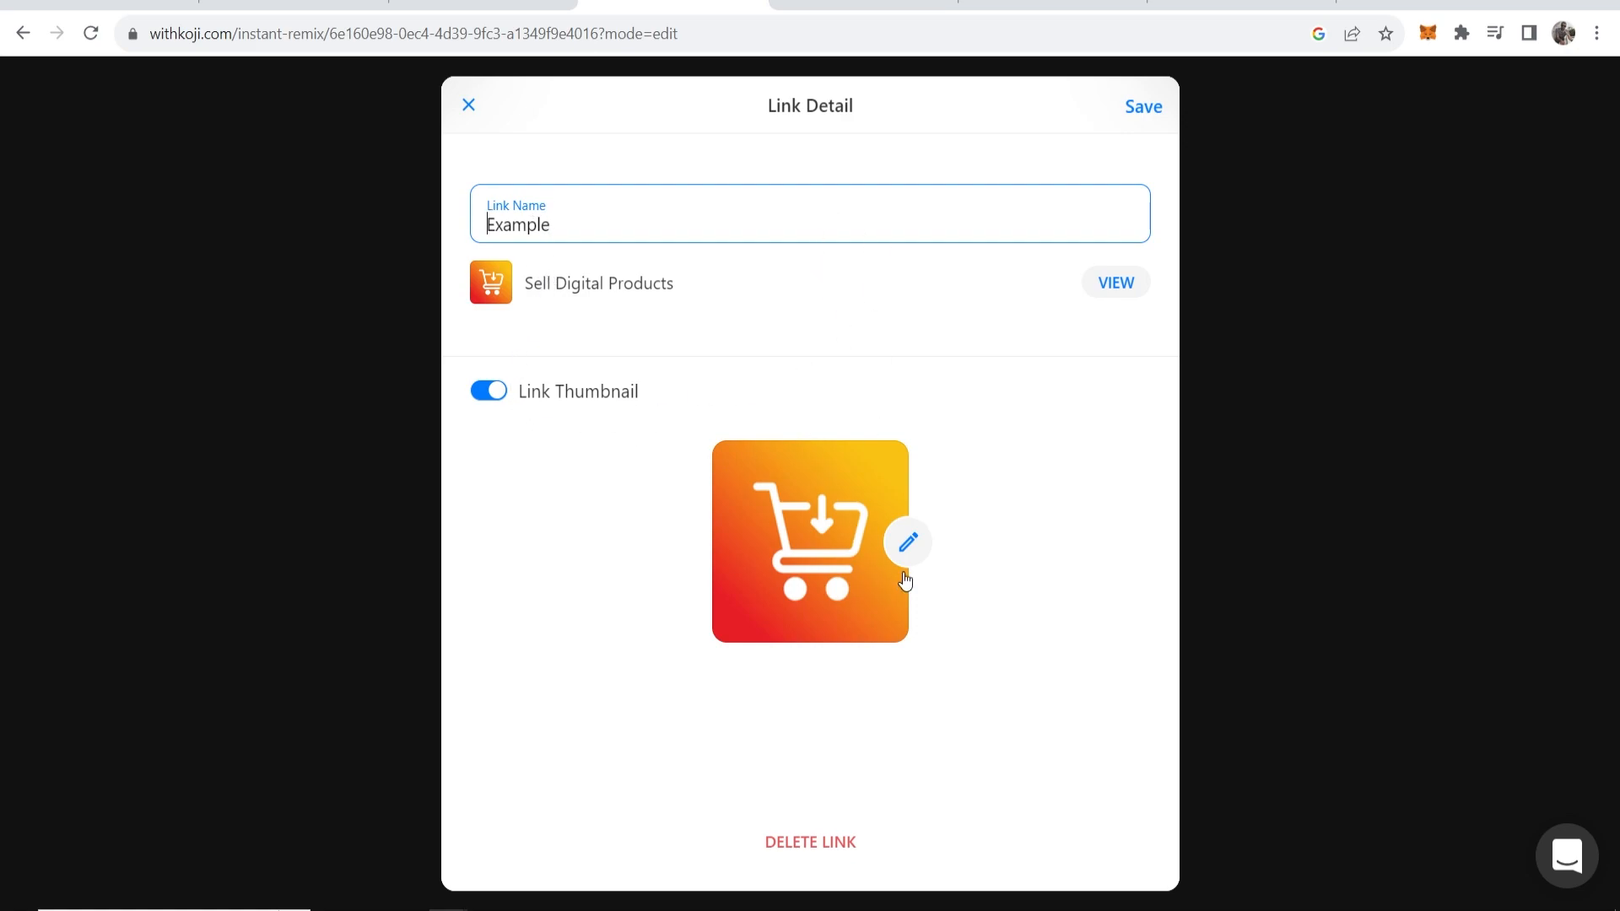
{"action": "left_click", "coordinate": [1144, 107]}
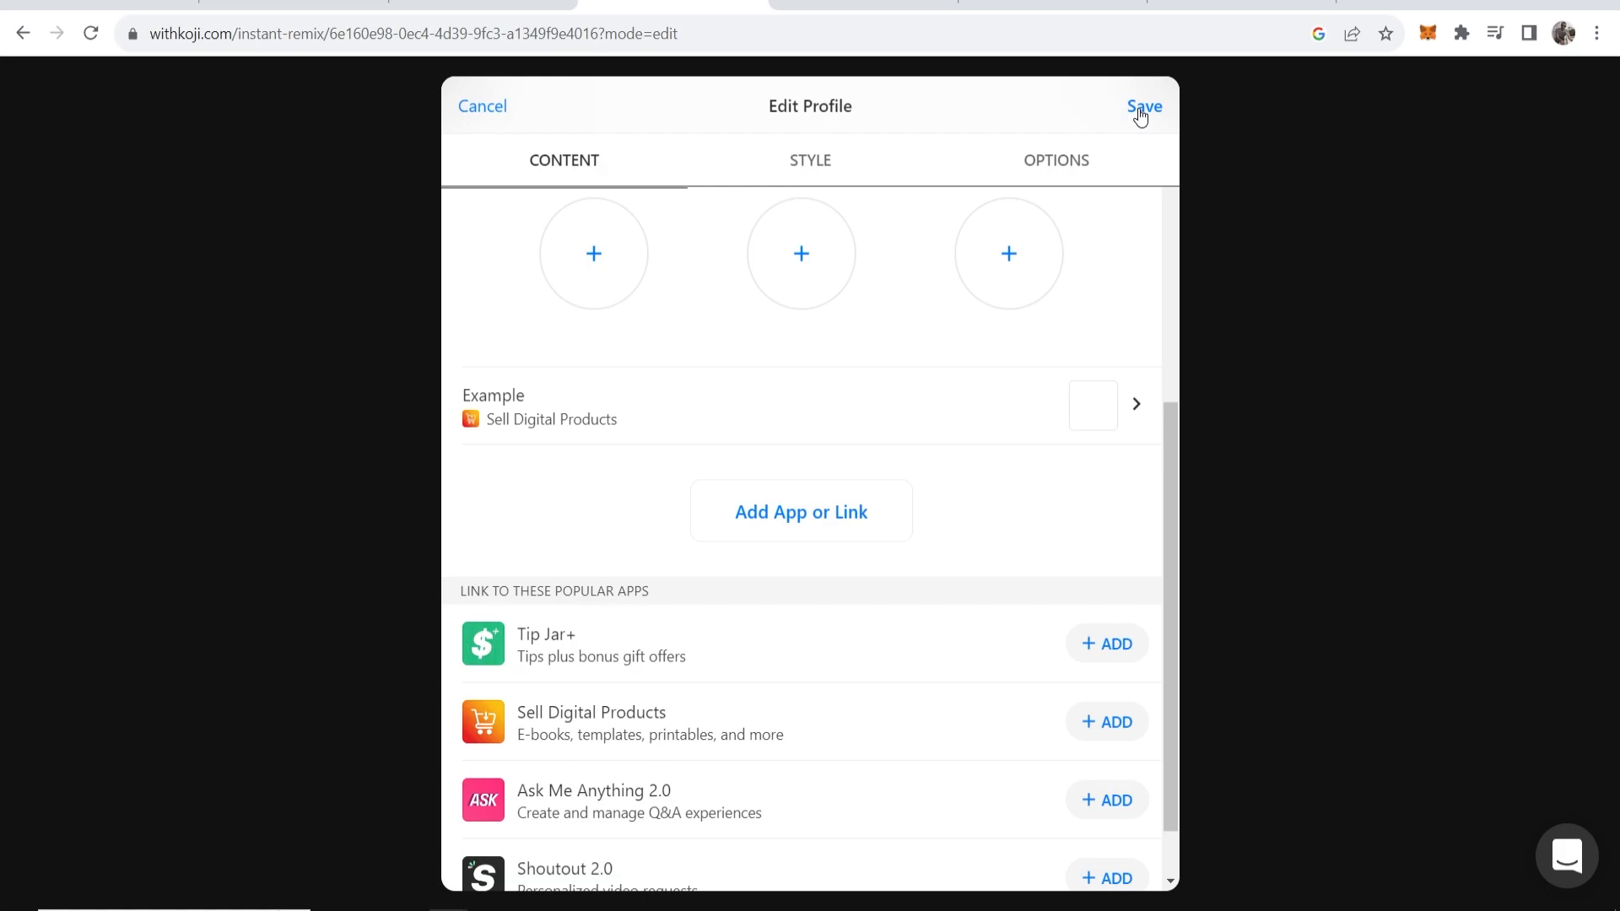
{"action": "left_click", "coordinate": [1144, 112]}
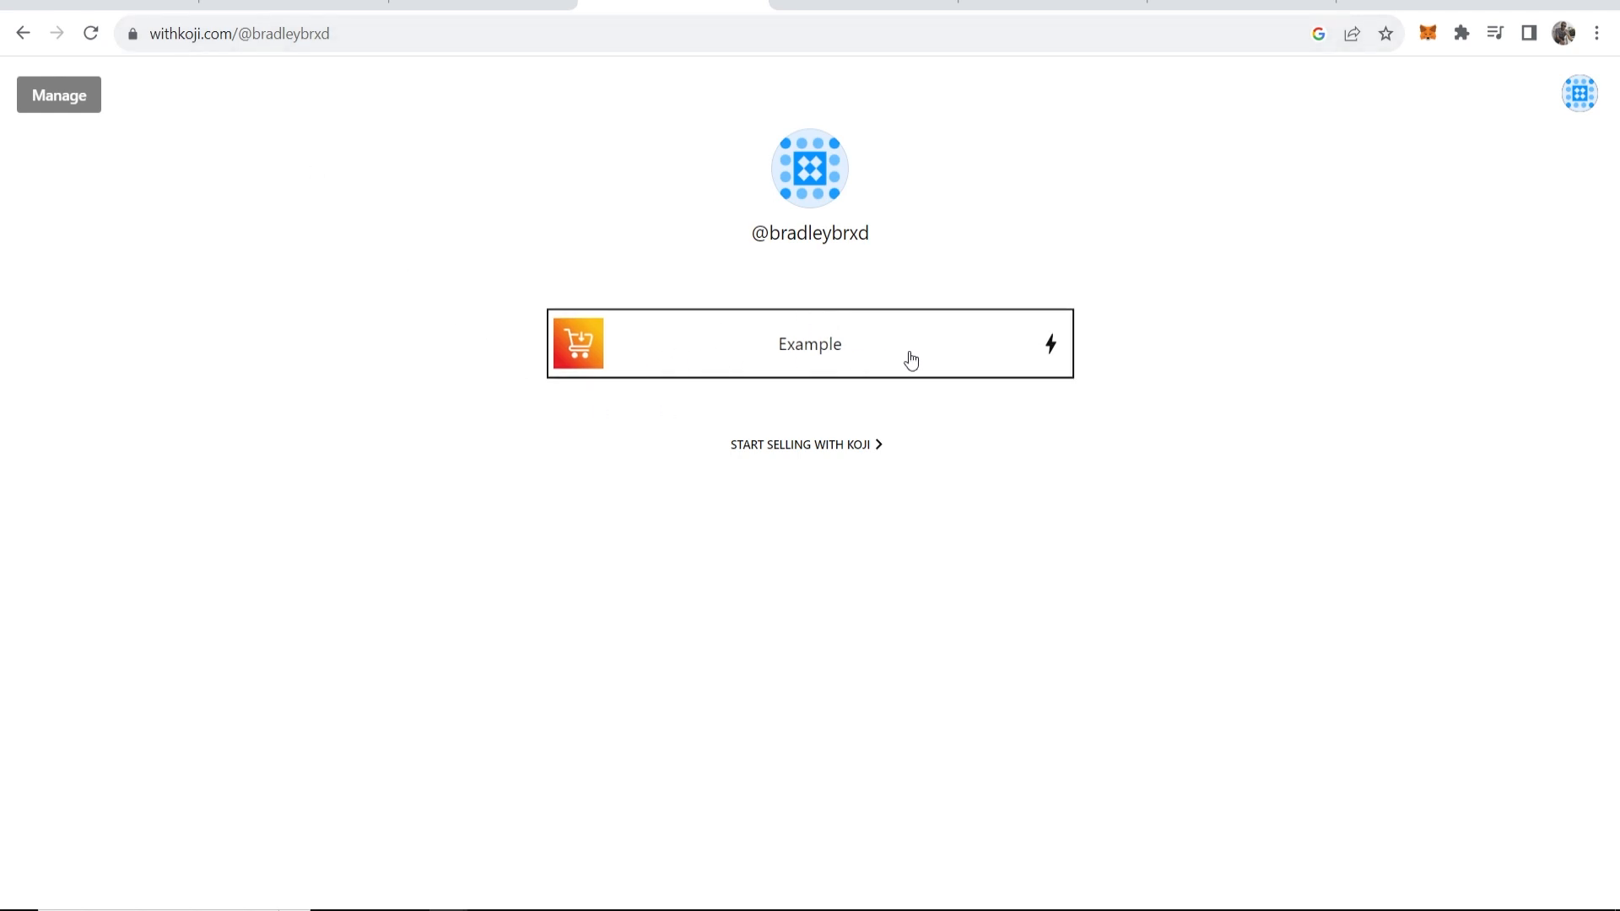
Enter the Example storefront, dismiss the welcome tour and begin adding a digital file.
{"action": "left_click", "coordinate": [869, 346]}
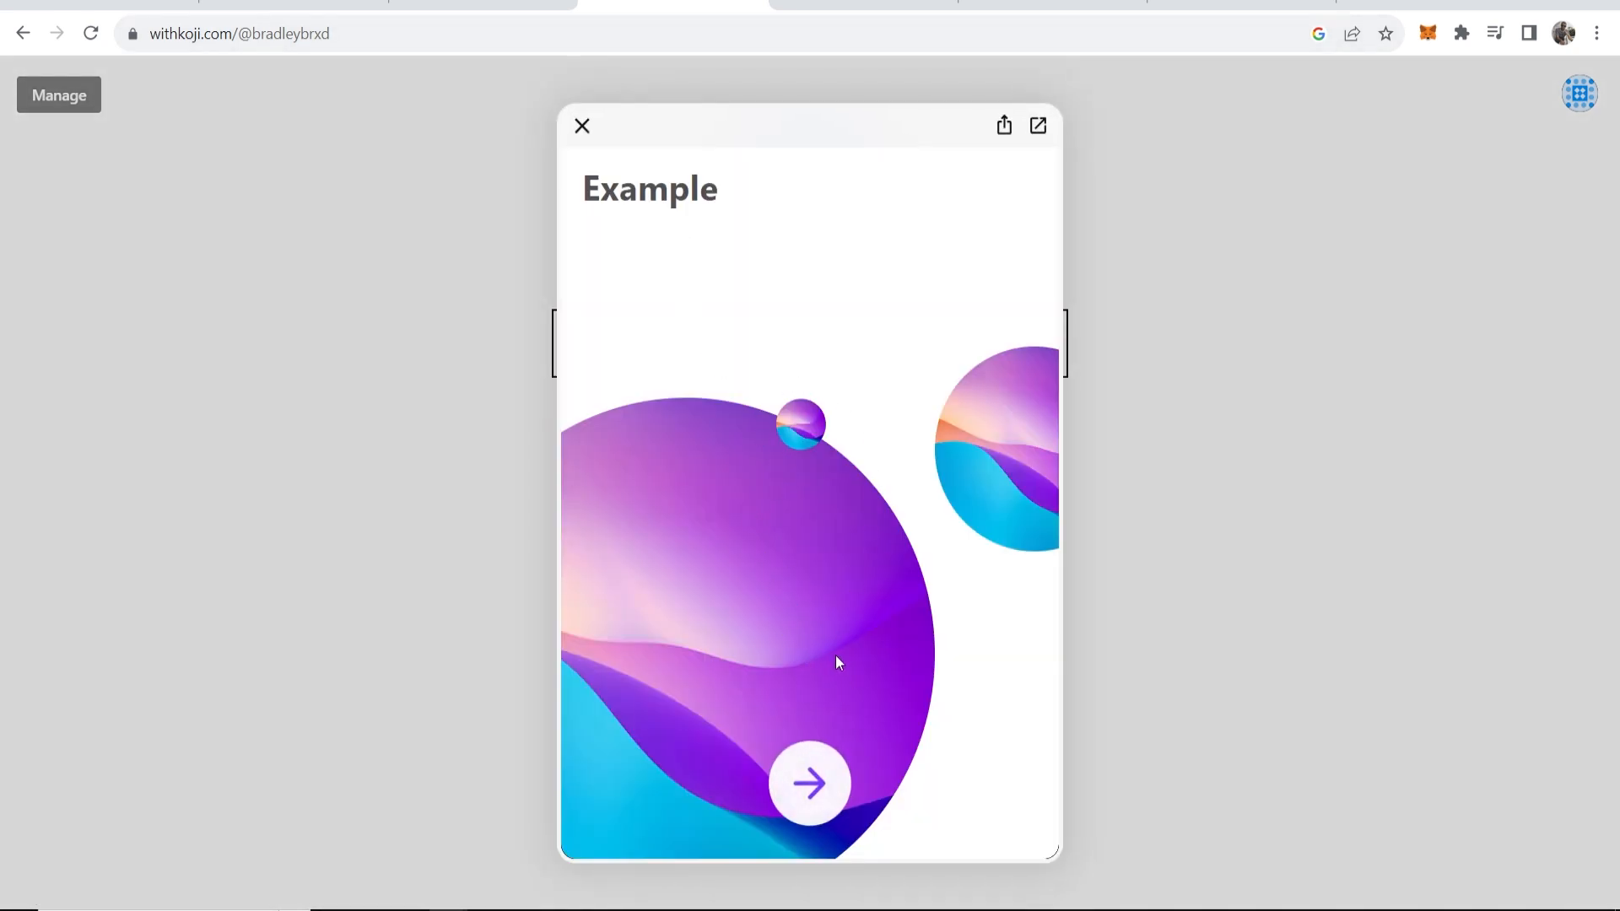
{"action": "left_click_drag", "start_coordinate": [714, 201], "coordinate": [573, 200]}
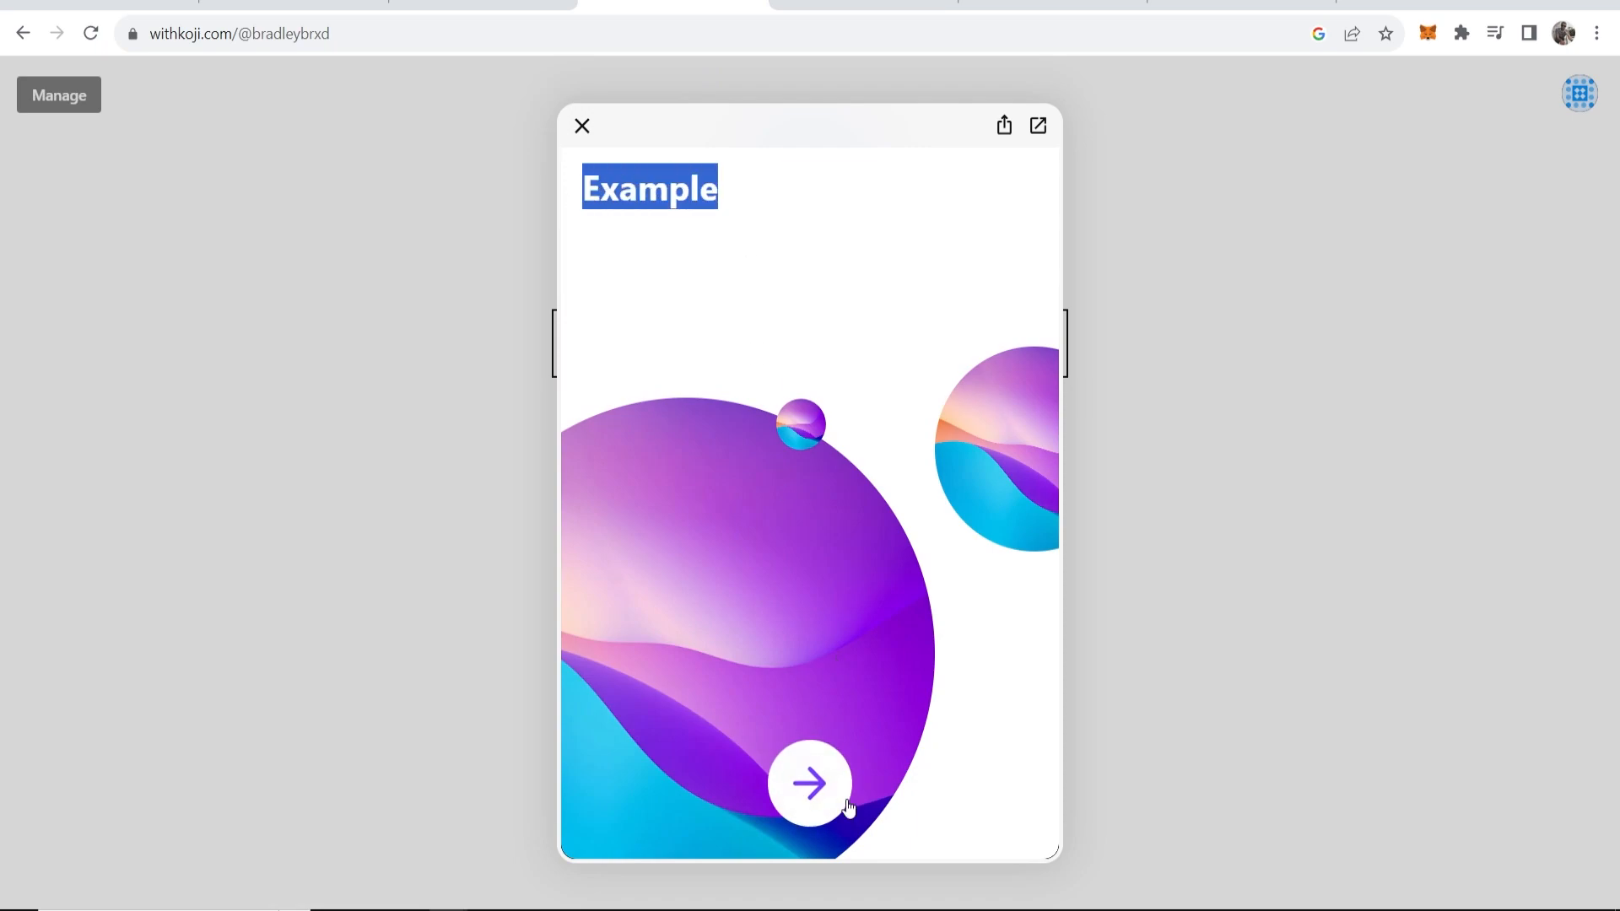
{"action": "left_click", "coordinate": [809, 781]}
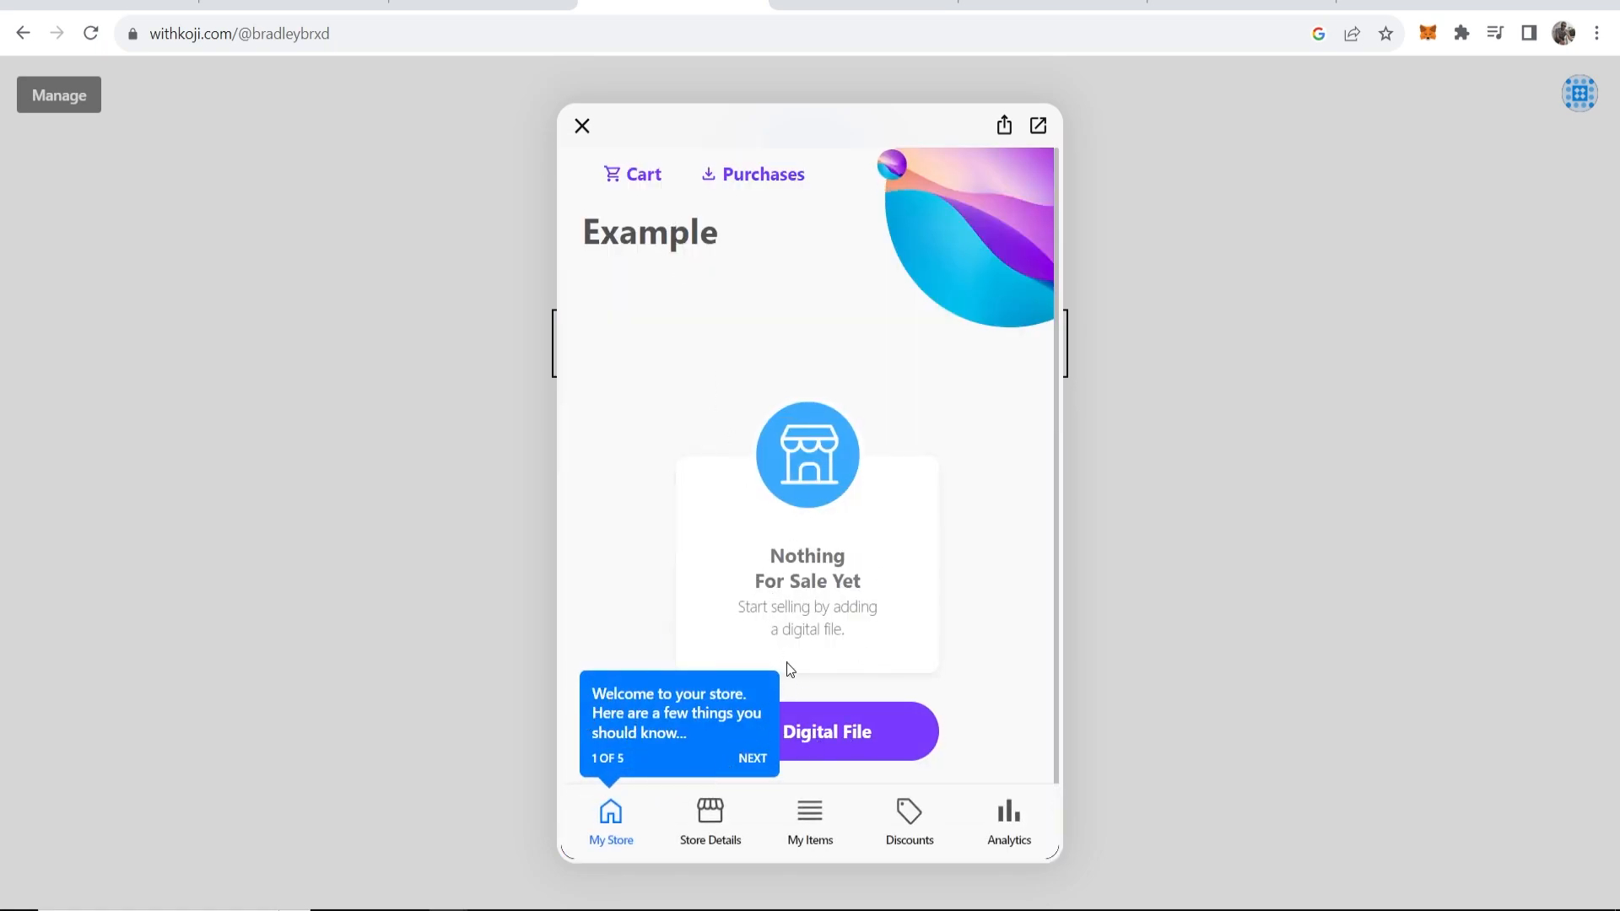
{"action": "left_click", "coordinate": [1011, 766]}
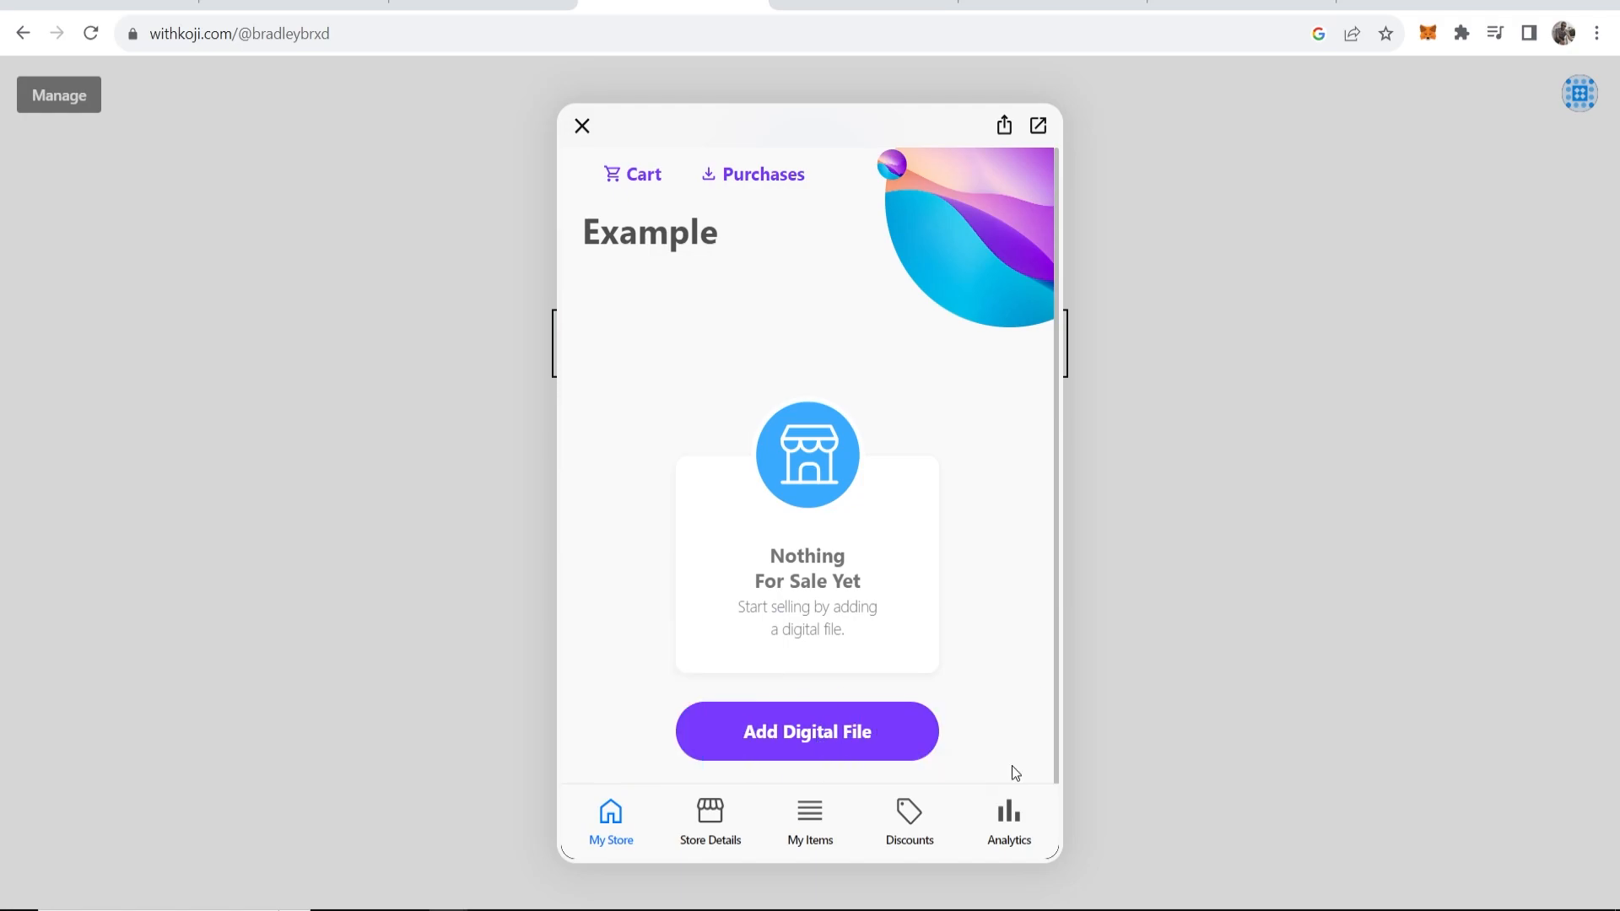
{"action": "left_click", "coordinate": [772, 740]}
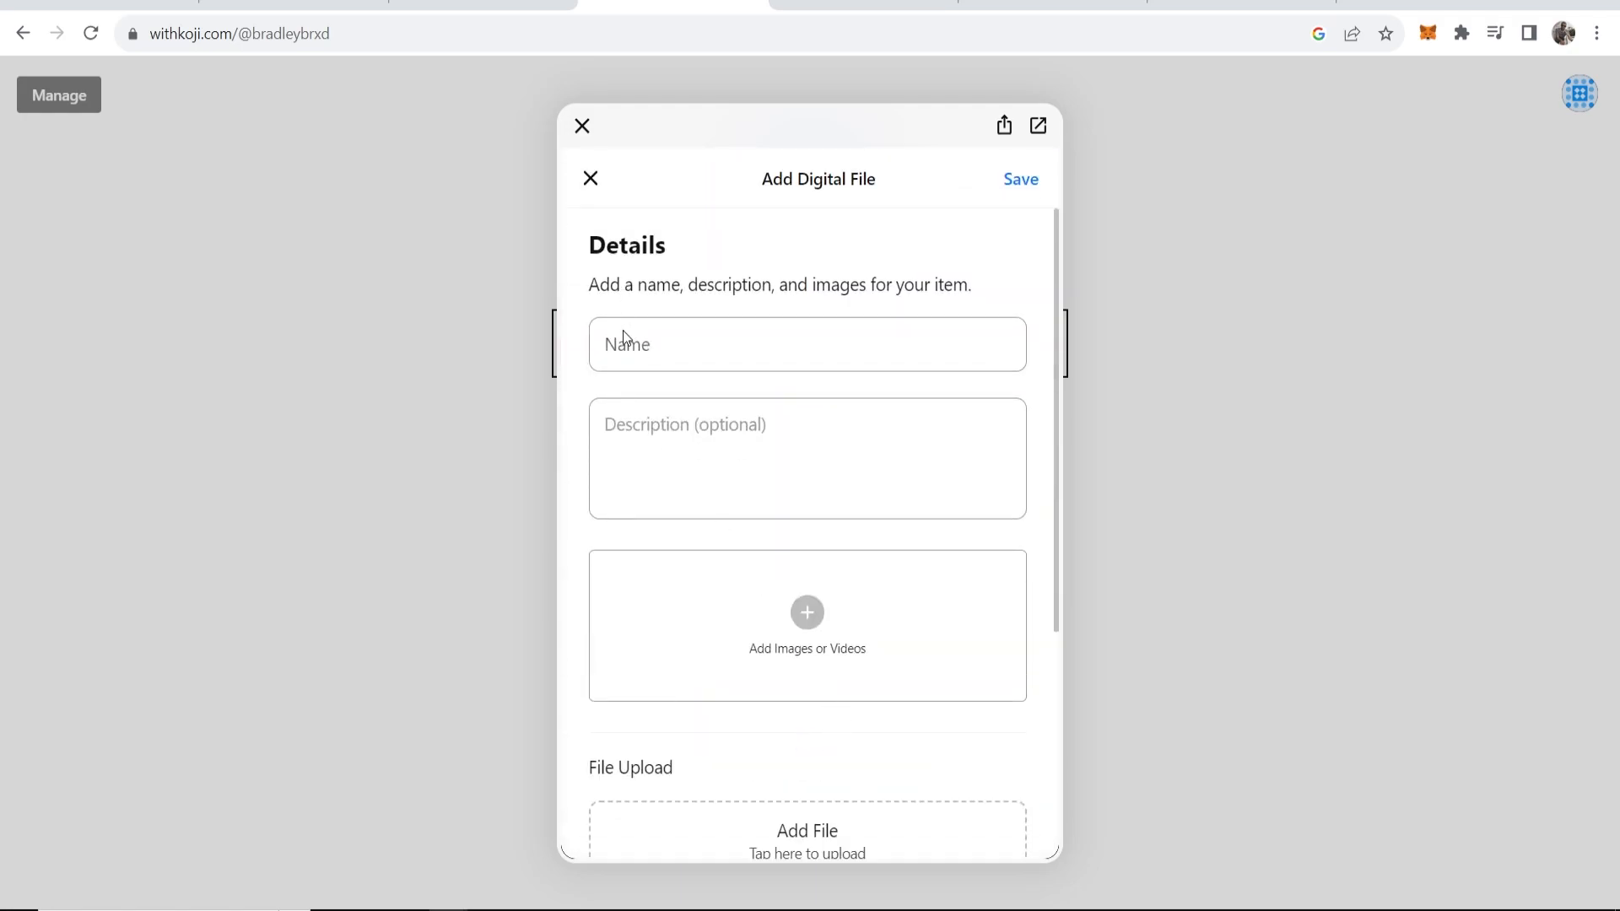
Name the item 'How To Make Money Online Ebook' and paste that name as its description.
{"action": "left_click", "coordinate": [764, 343]}
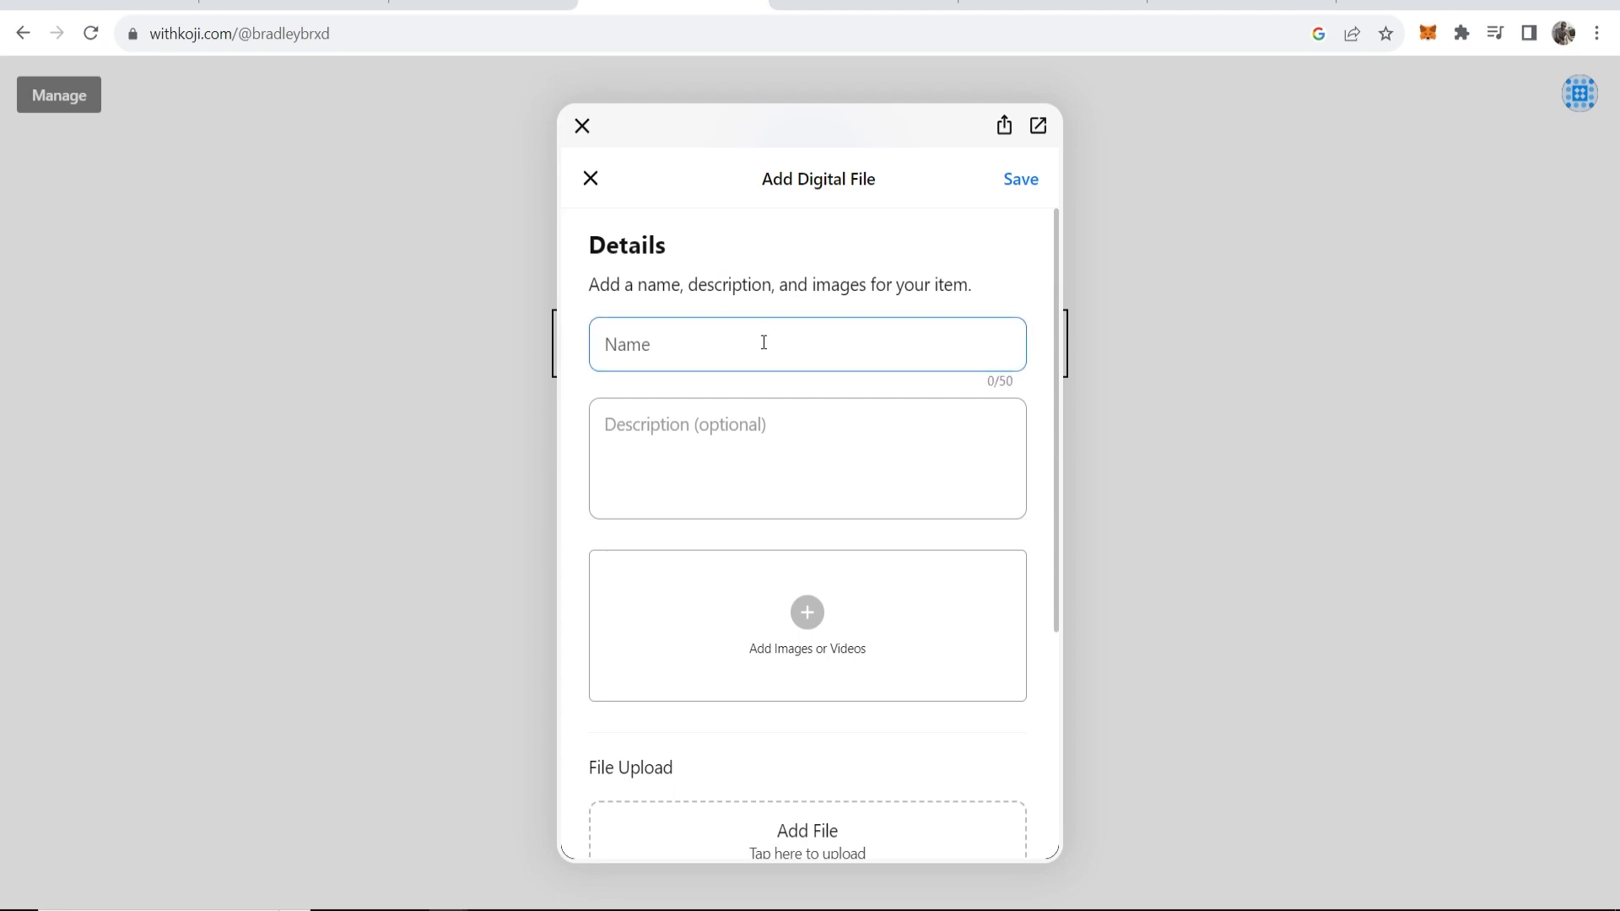
{"action": "type", "text": "How To Make Money Online Ebook"}
{"action": "left_click_drag", "start_coordinate": [908, 347], "coordinate": [506, 354]}
{"action": "left_click", "coordinate": [750, 341]}
{"action": "left_click_drag", "start_coordinate": [872, 354], "coordinate": [599, 354]}
{"action": "key", "text": "ctrl+c"}
{"action": "left_click", "coordinate": [773, 415]}
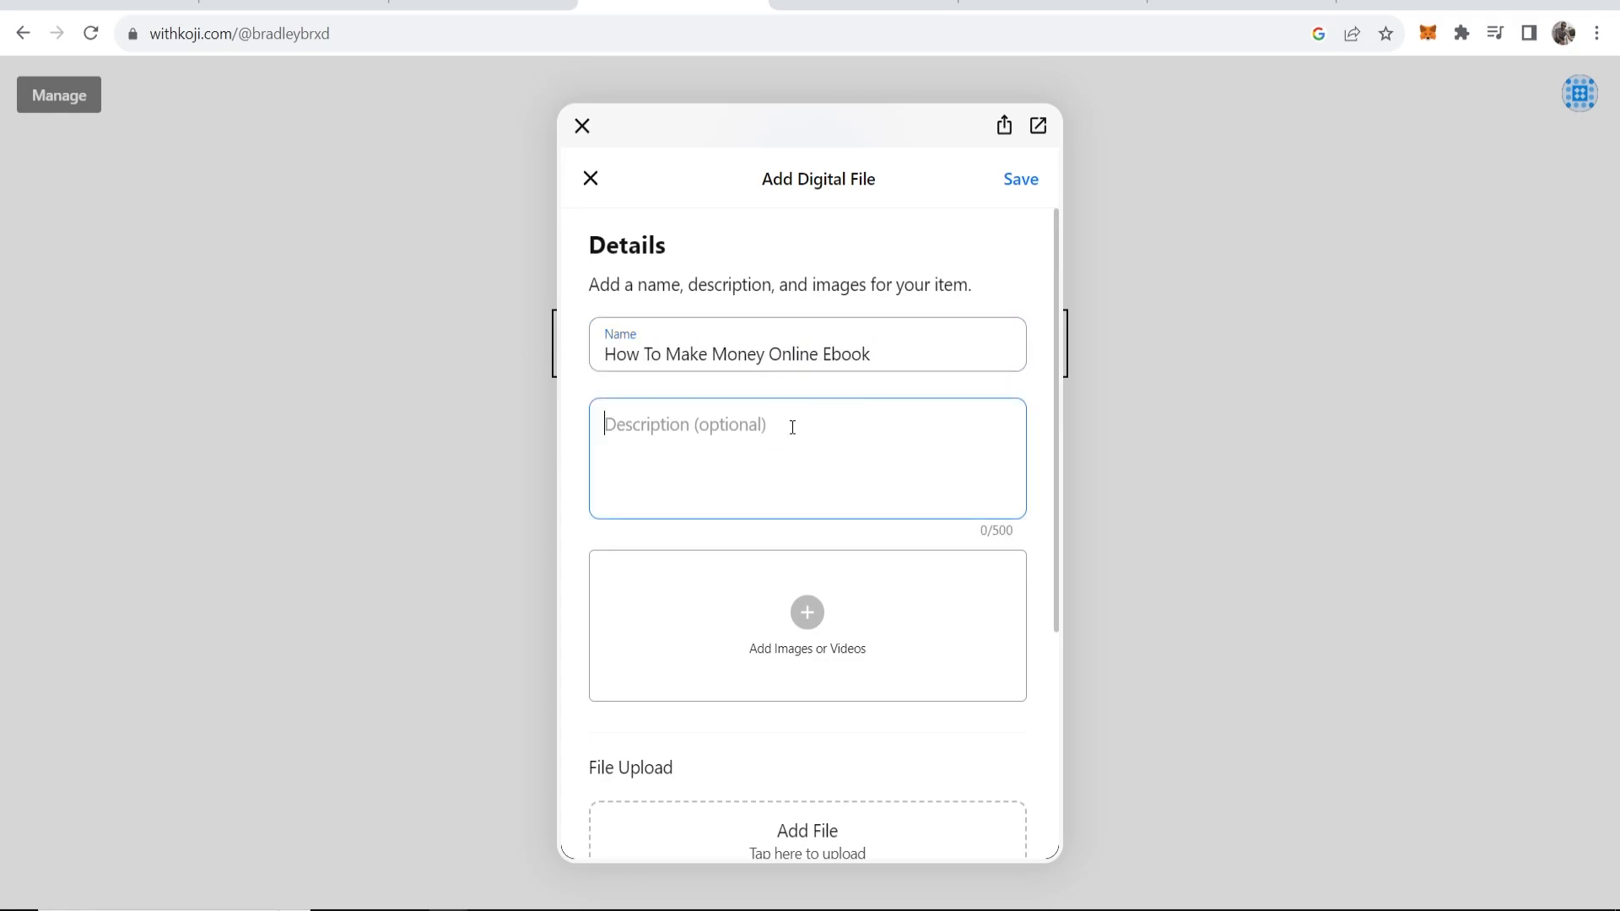
{"action": "key", "text": "ctrl+v"}
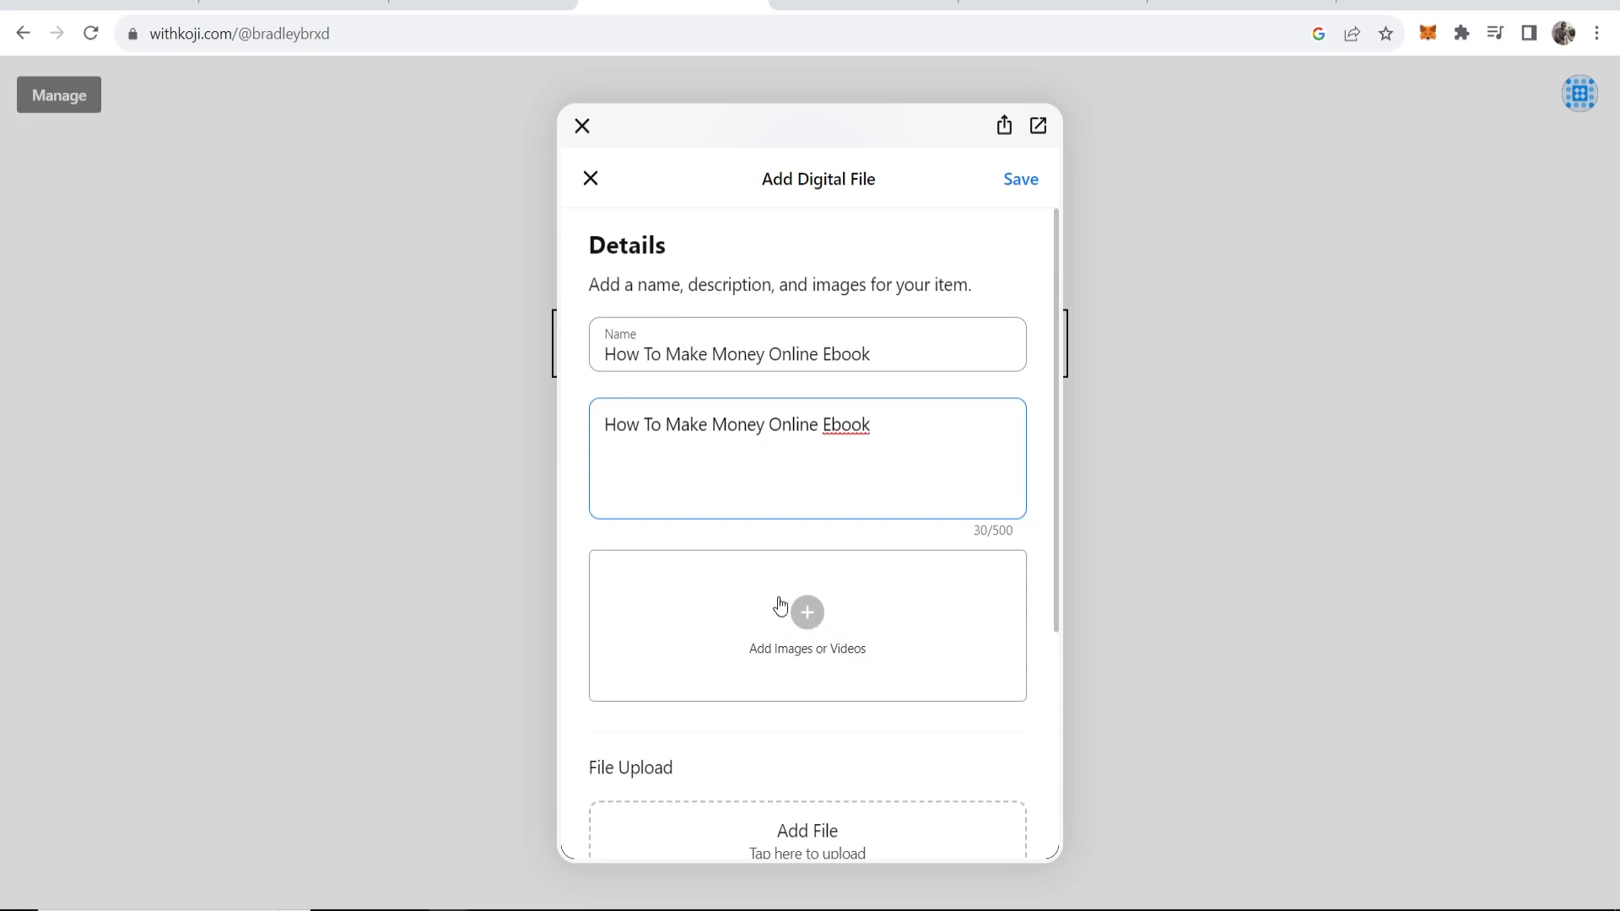
Upload the Minimalist Simple Brand Guideline Ebook Cover PDF as the file for sale.
{"action": "scroll", "coordinate": [787, 595], "scroll_direction": "down", "scroll_amount": 2}
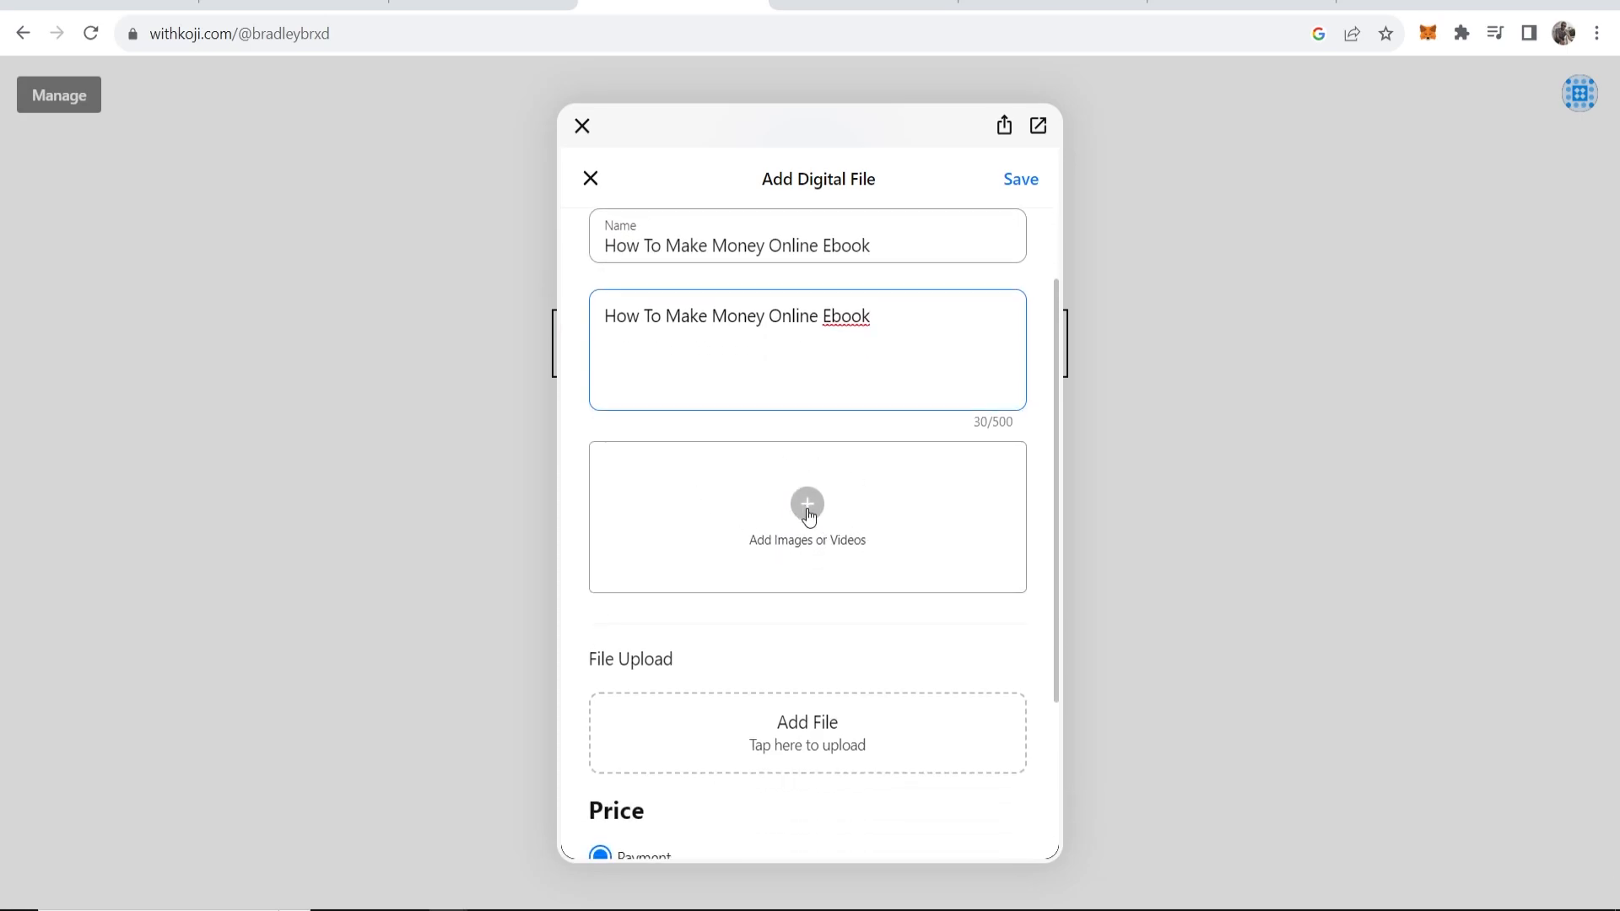
{"action": "scroll", "coordinate": [838, 504], "scroll_direction": "down", "scroll_amount": 2}
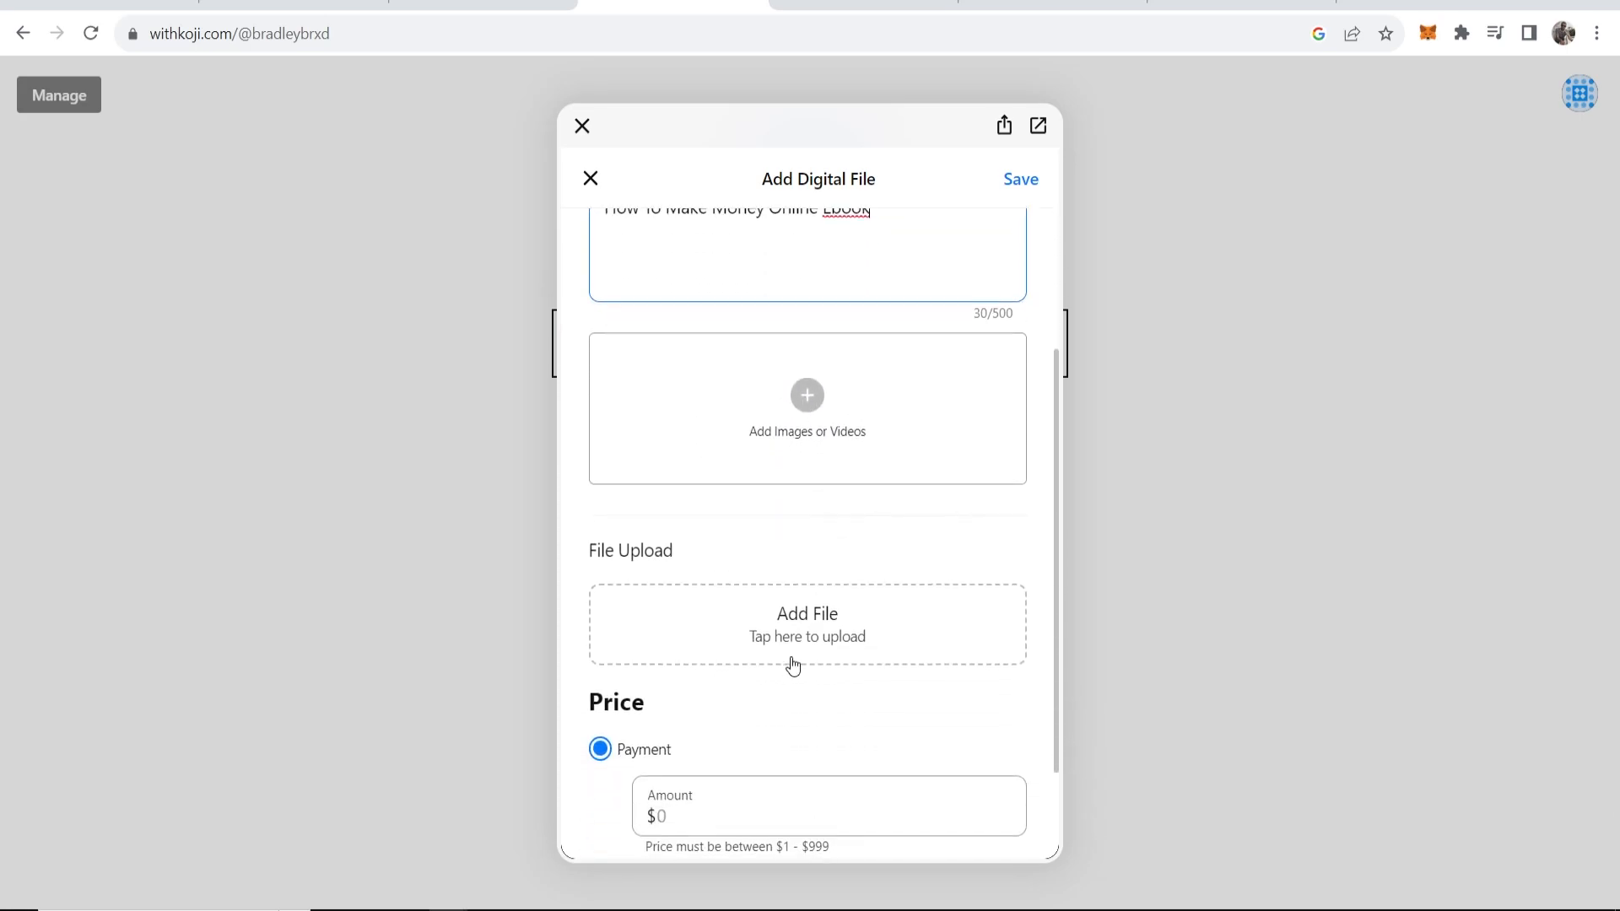
{"action": "left_click", "coordinate": [818, 619]}
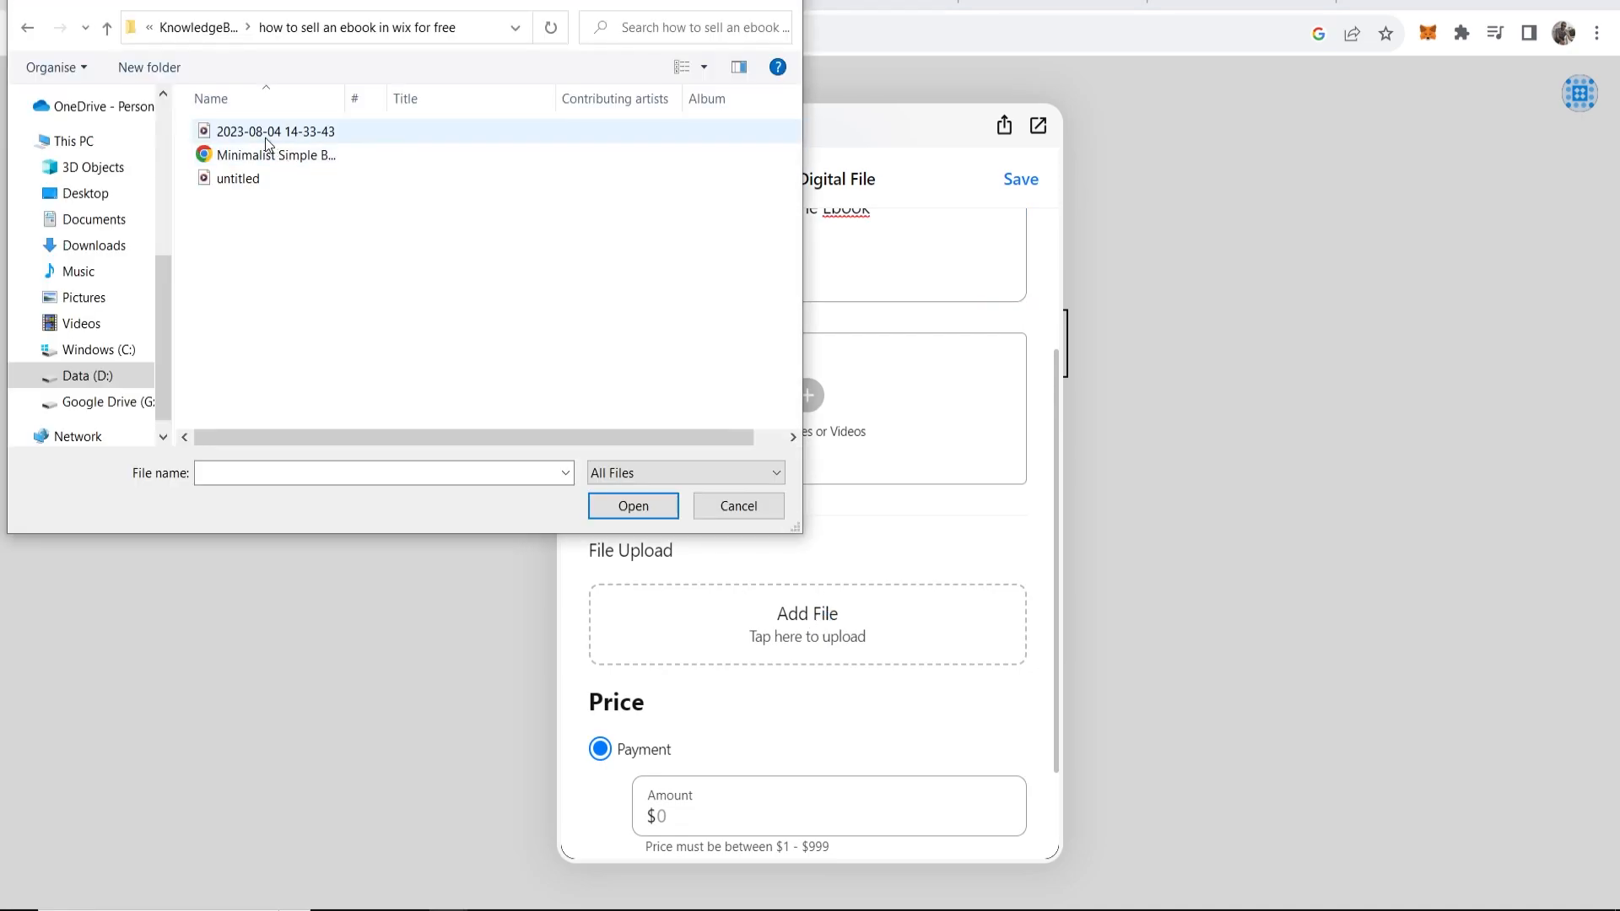
{"action": "left_click", "coordinate": [333, 160]}
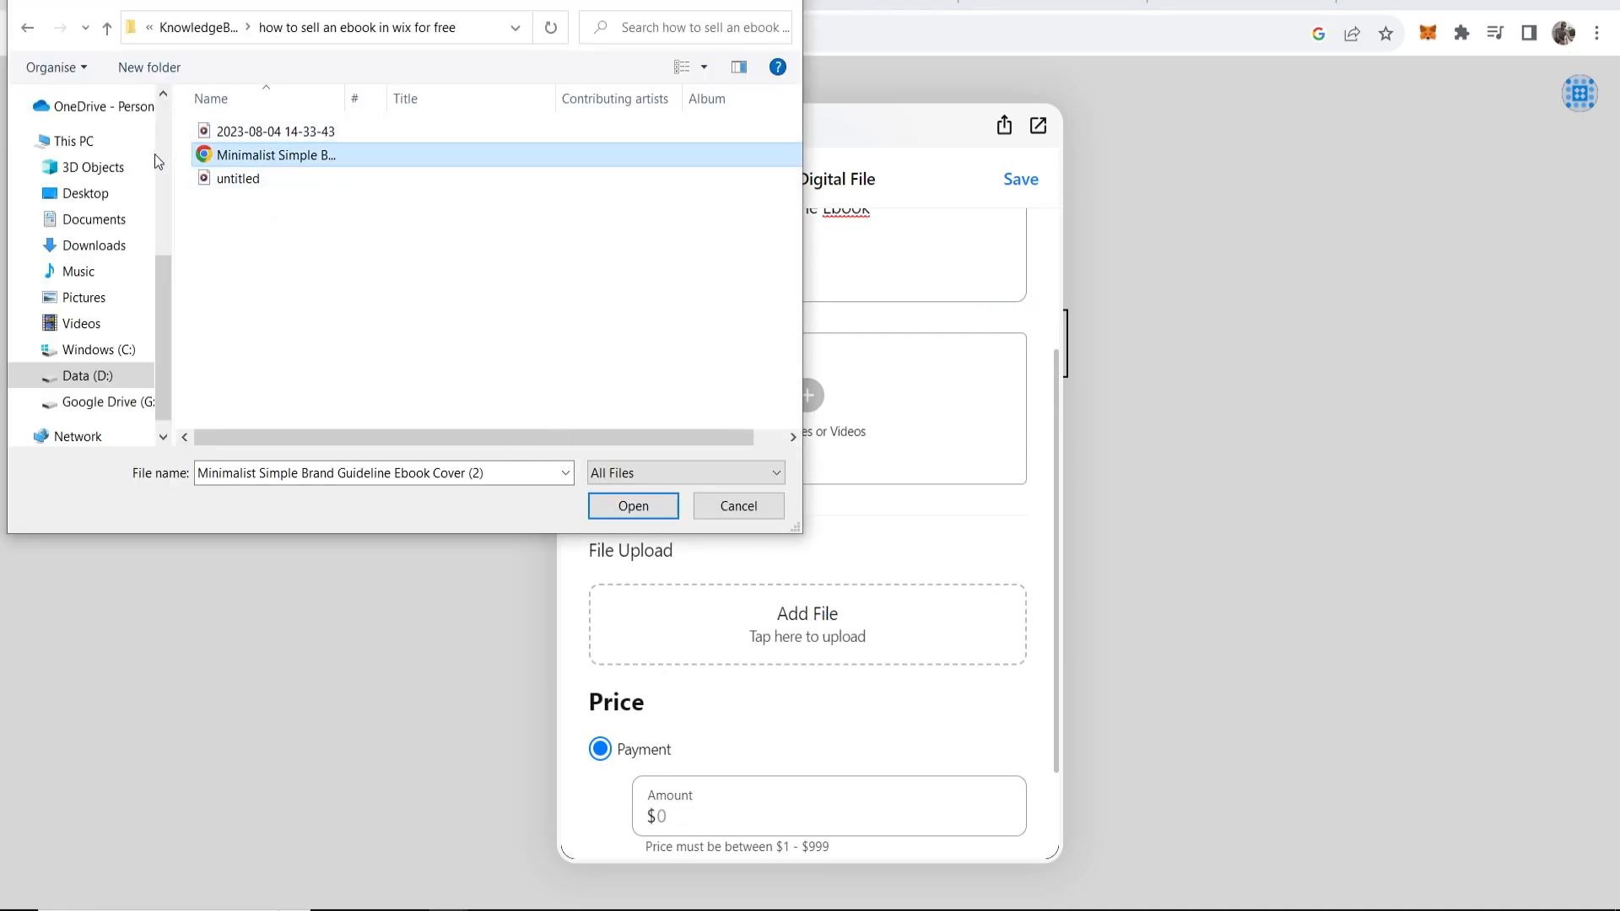
{"action": "left_click", "coordinate": [632, 506]}
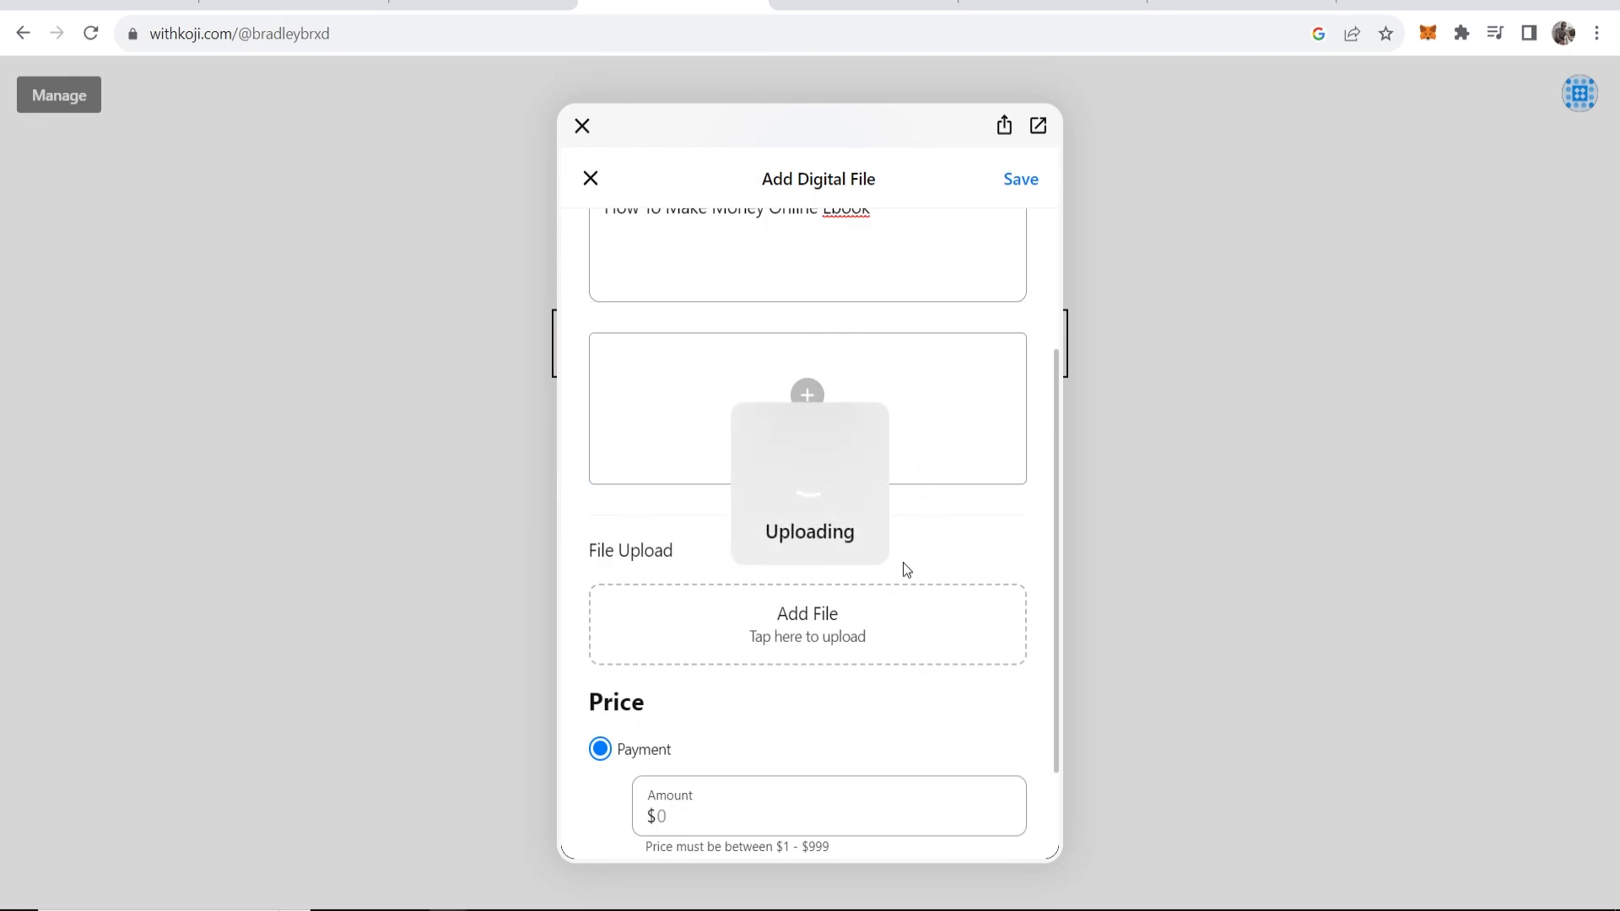
Set the item's price Amount to $20.
{"action": "scroll", "coordinate": [788, 552], "scroll_direction": "down", "scroll_amount": 1}
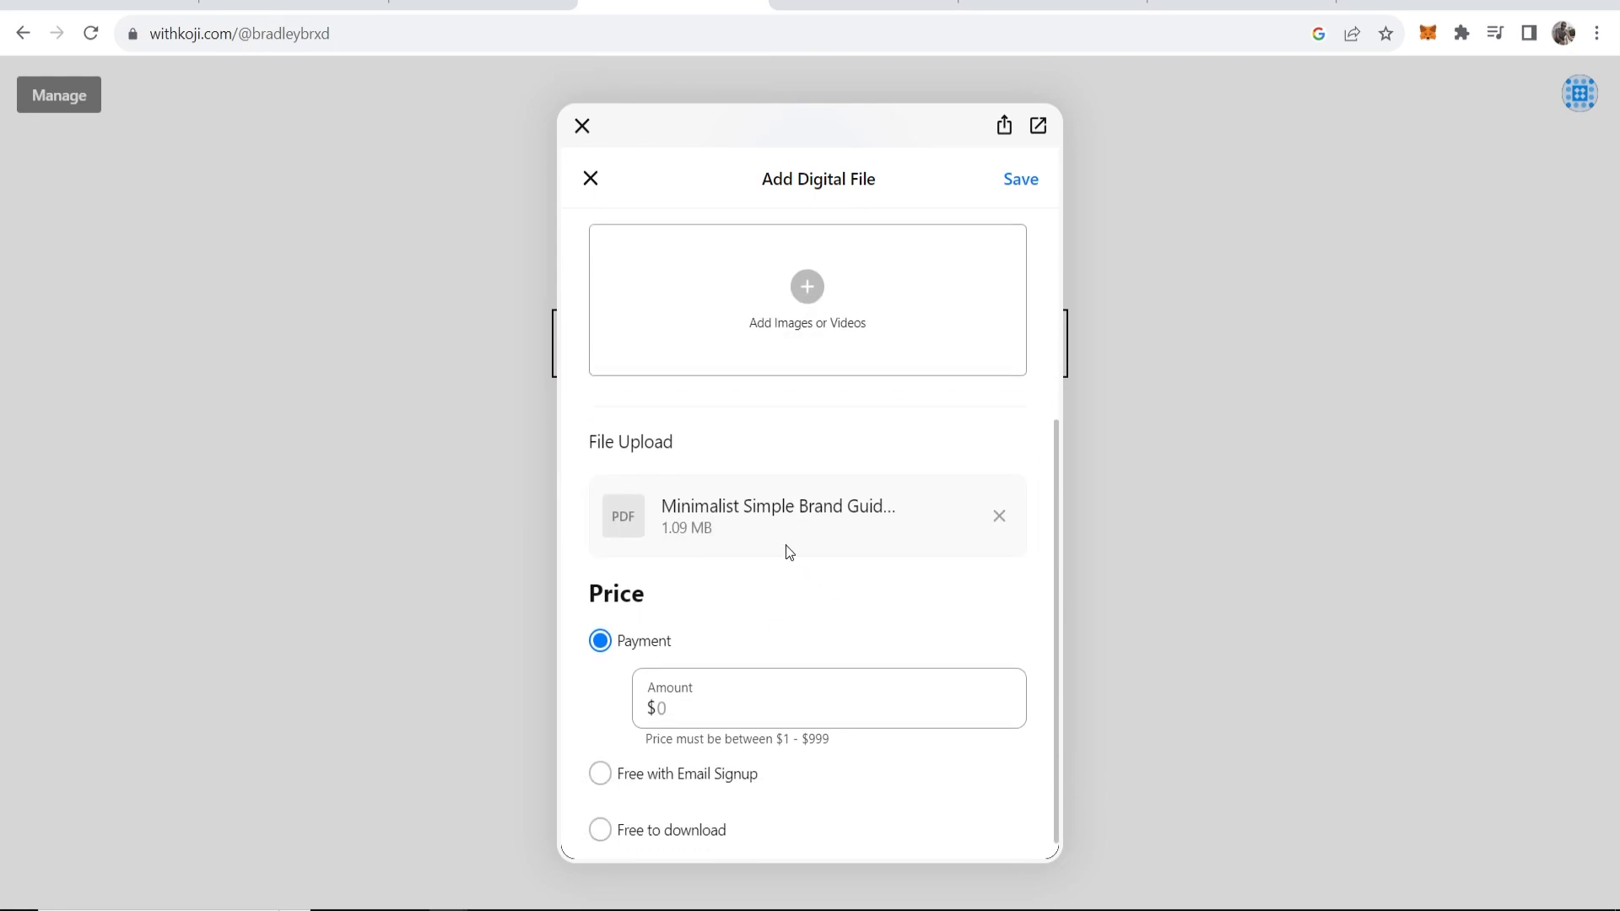
{"action": "left_click_drag", "start_coordinate": [903, 508], "coordinate": [662, 513]}
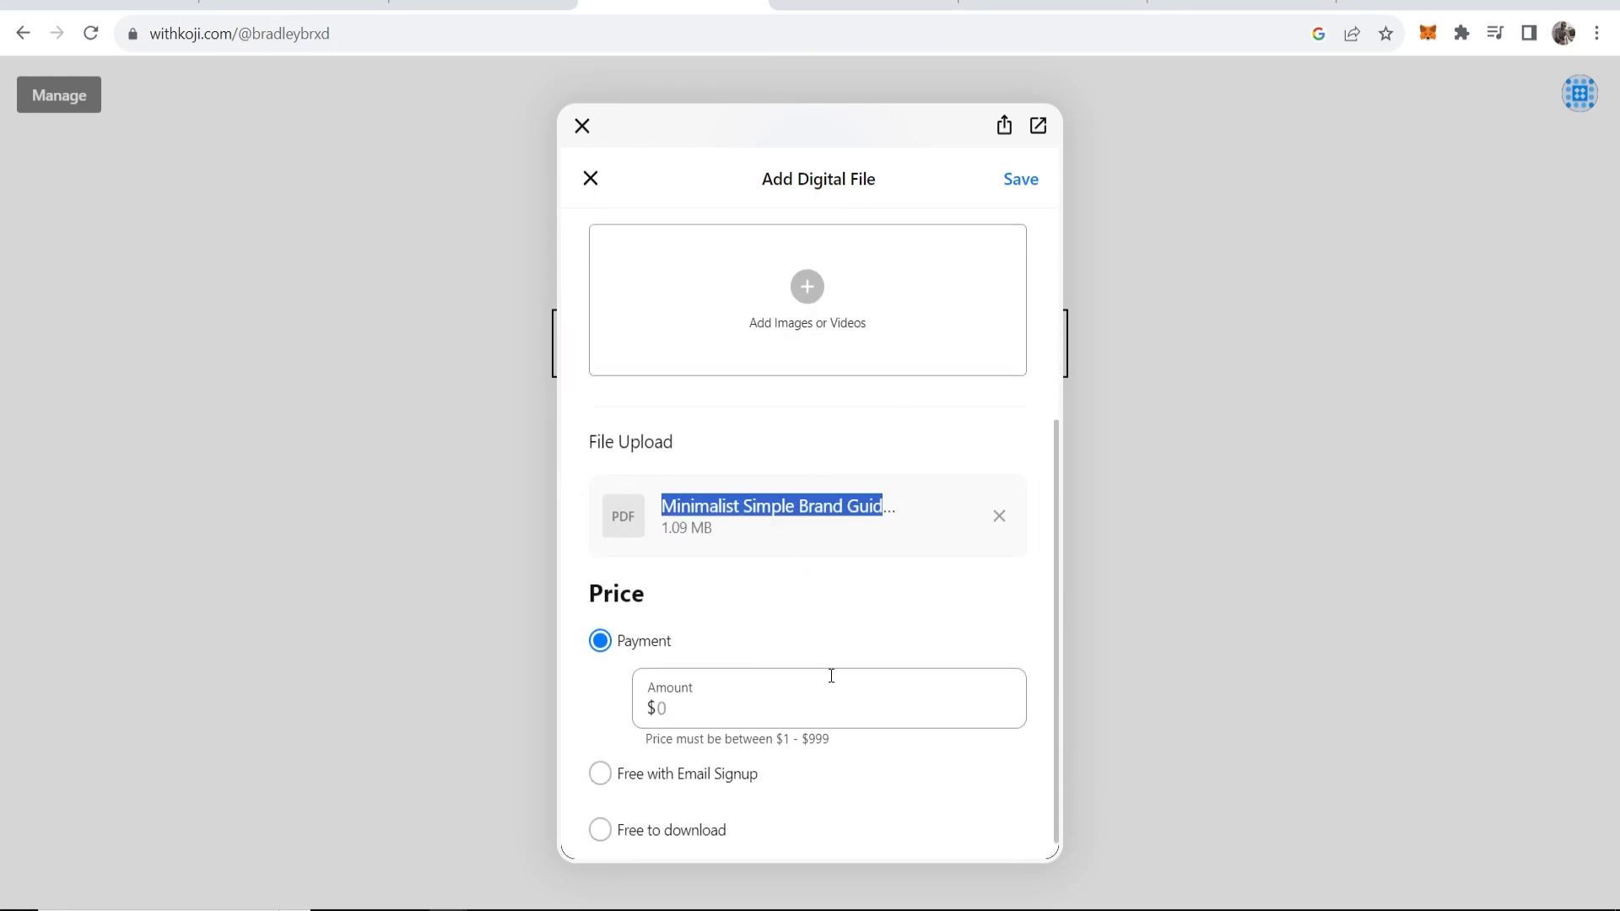
{"action": "left_click", "coordinate": [731, 675]}
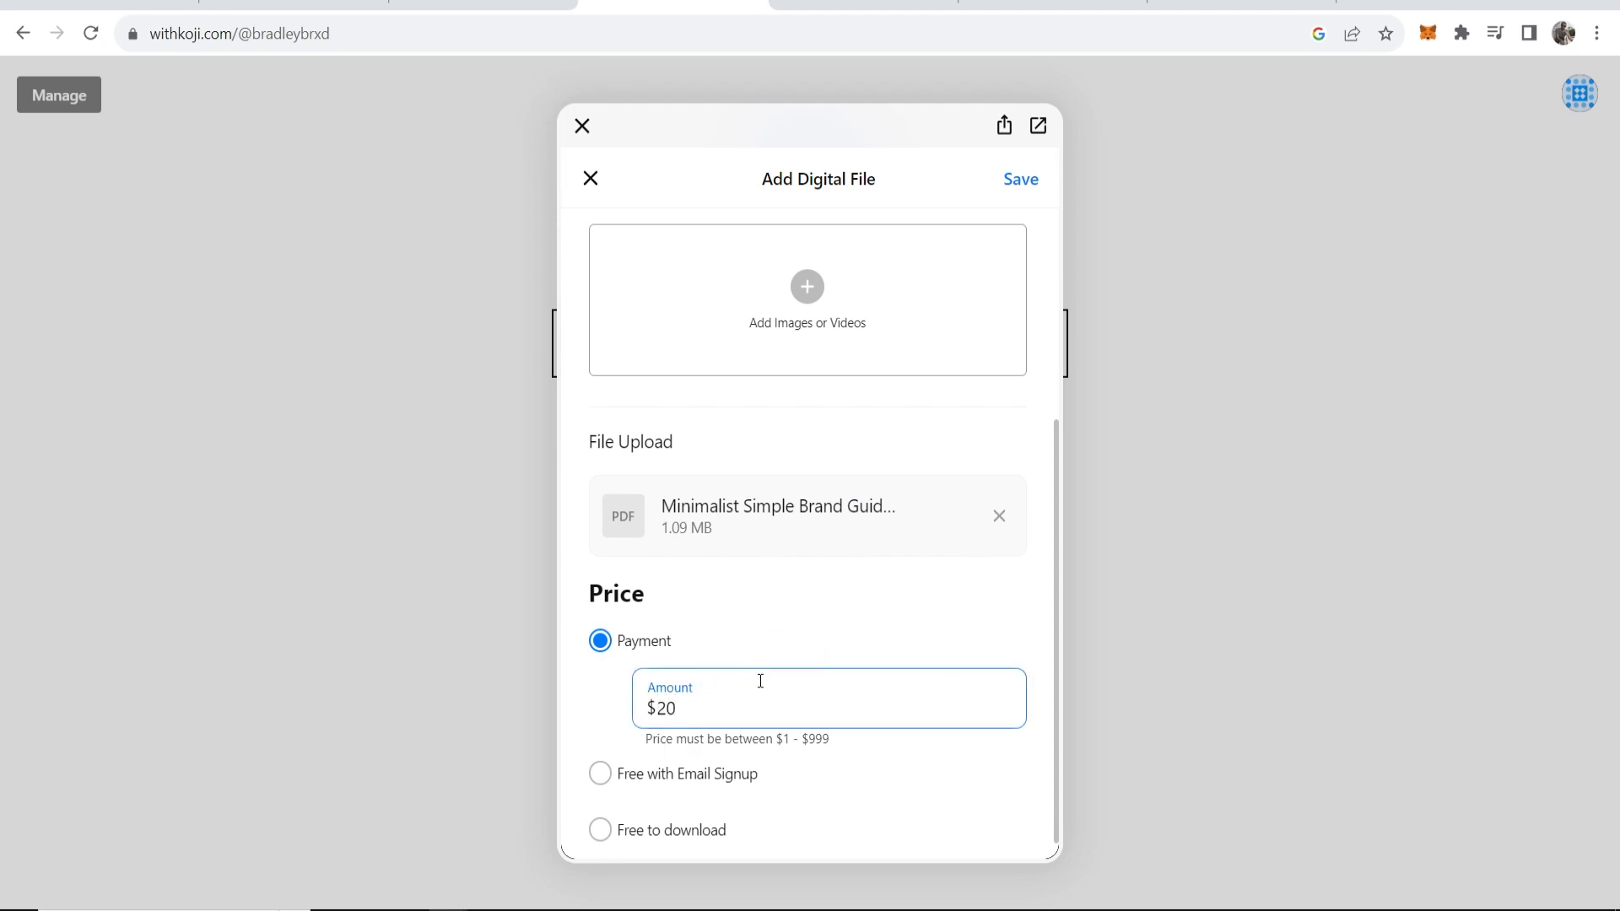
{"action": "scroll", "coordinate": [742, 684], "scroll_direction": "down", "scroll_amount": 1}
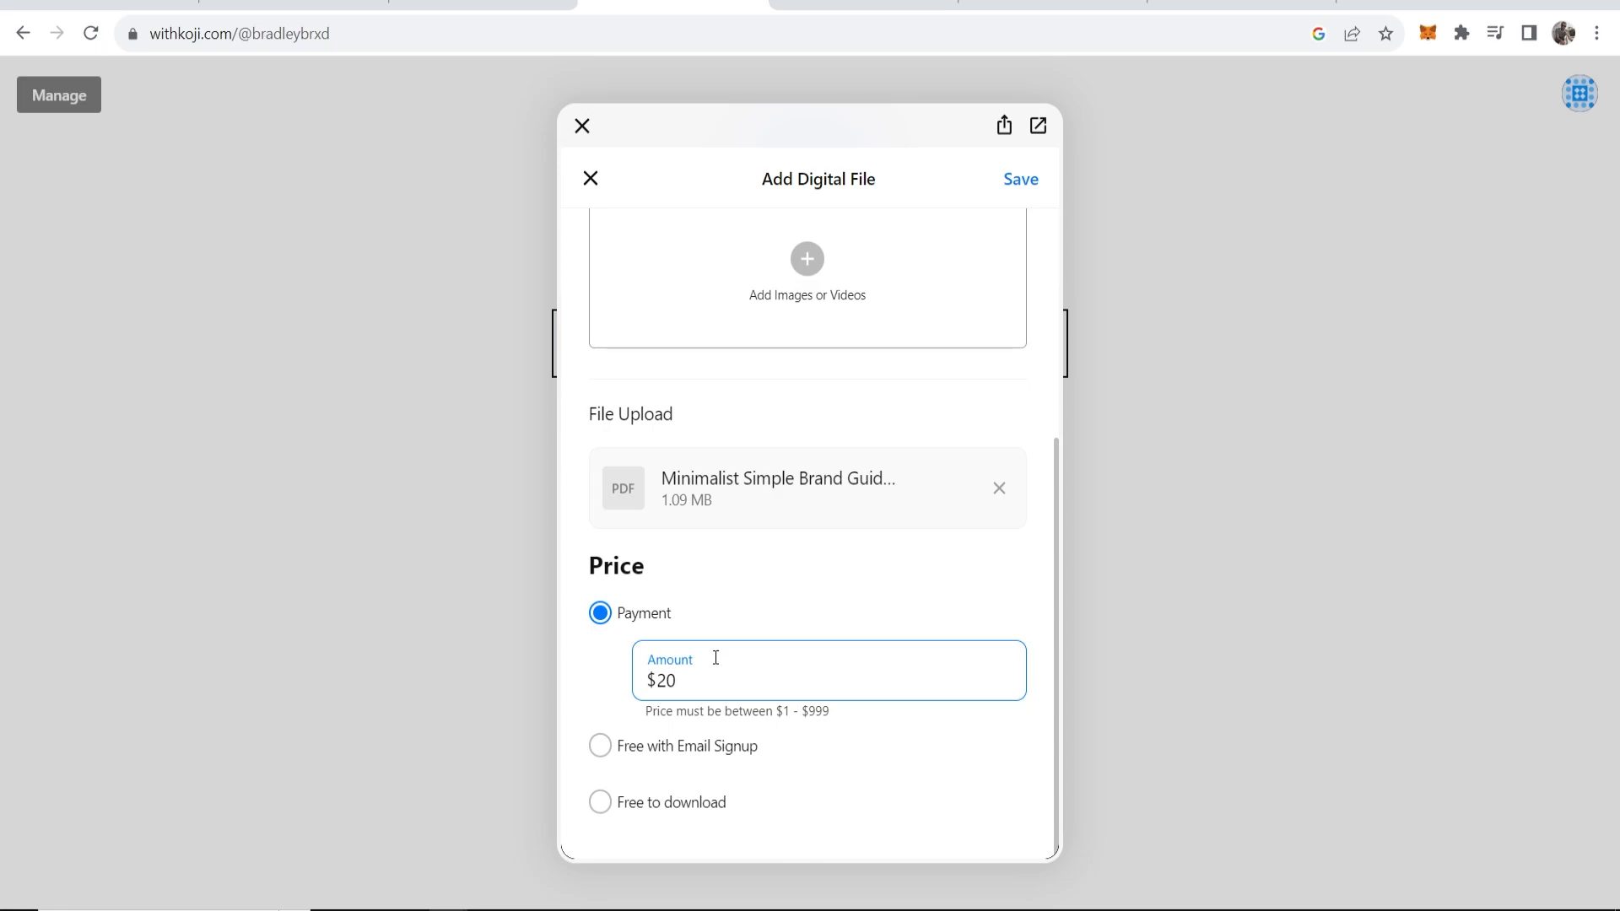
{"action": "scroll", "coordinate": [814, 668], "scroll_direction": "up", "scroll_amount": 5}
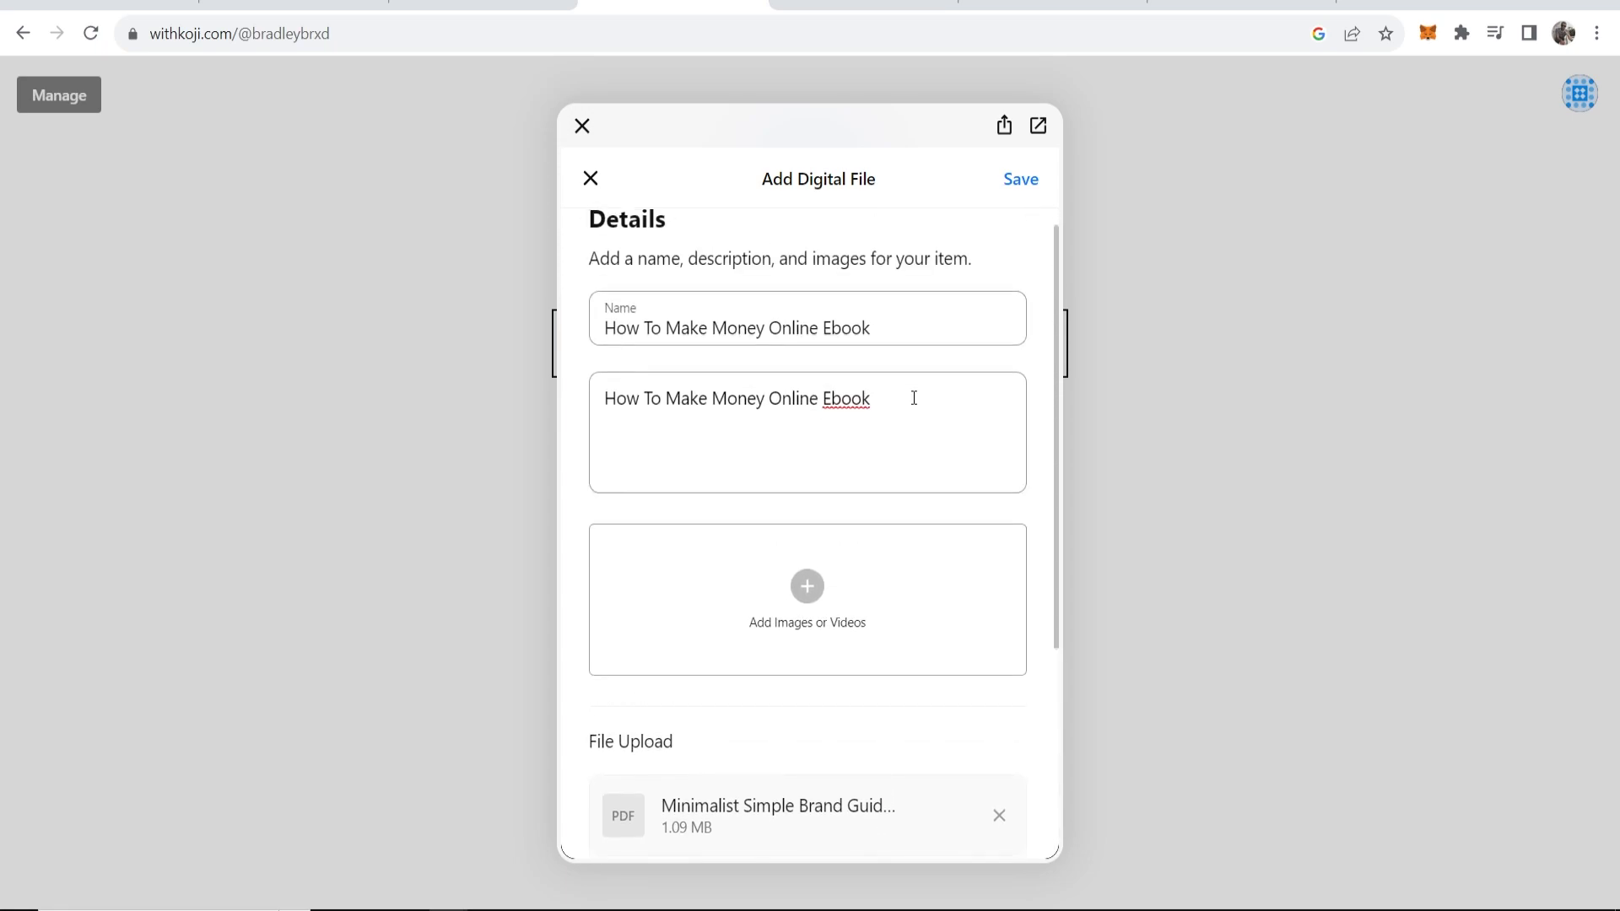
Upload Untitled-1 as the How To Make Money Online Ebook's cover and save the $20.00 item.
{"action": "left_click", "coordinate": [1019, 180]}
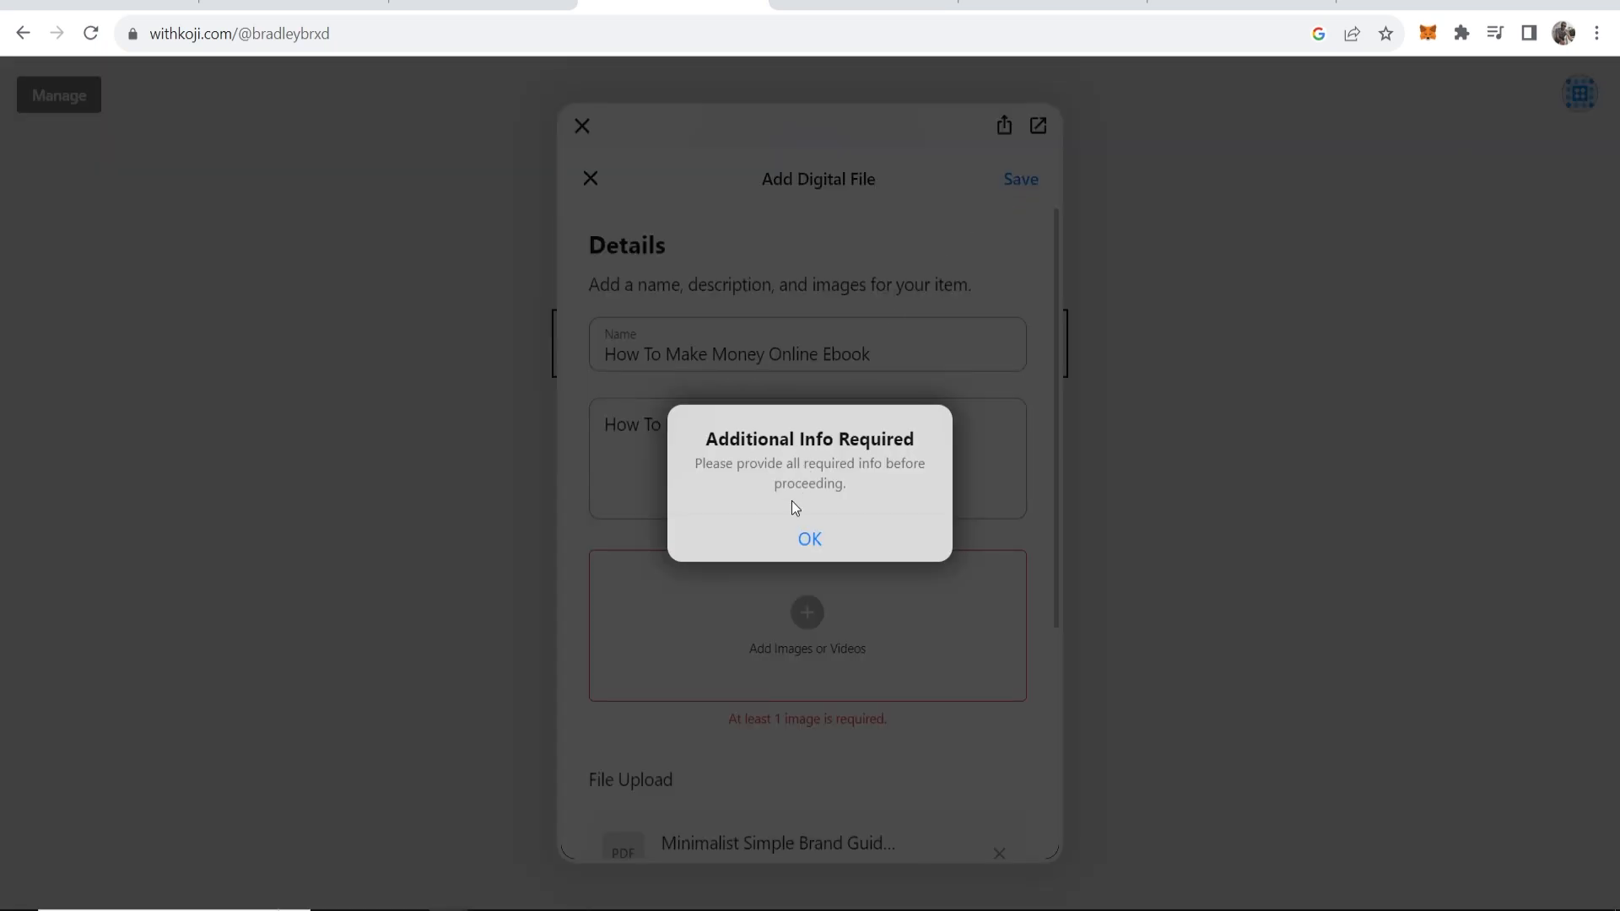
{"action": "left_click", "coordinate": [794, 538]}
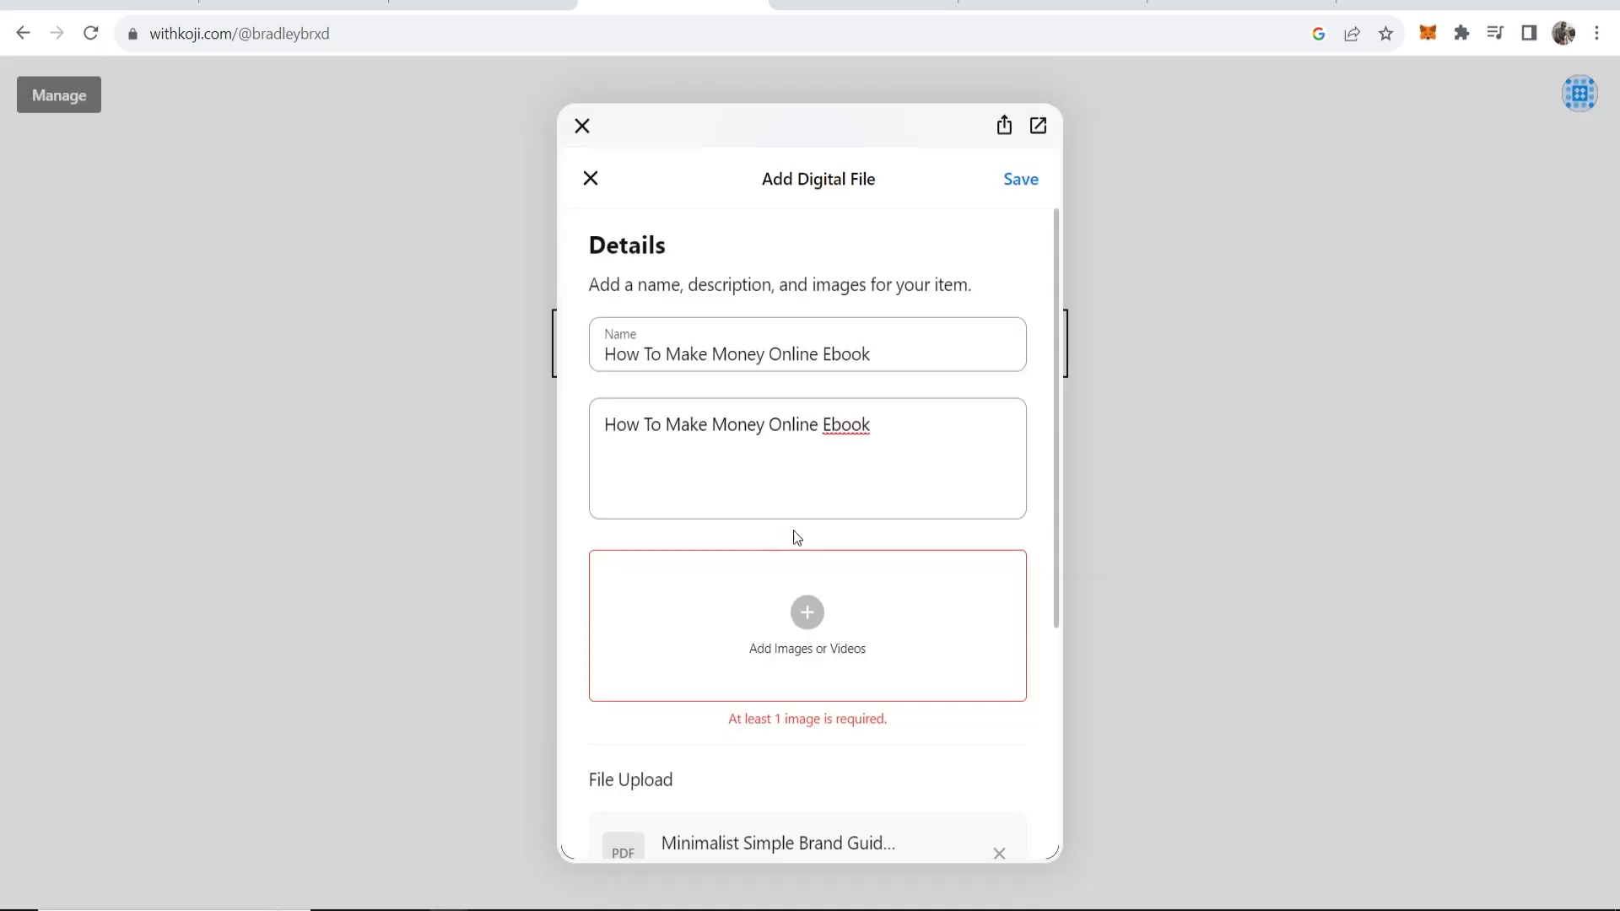
{"action": "left_click", "coordinate": [808, 613]}
{"action": "left_click", "coordinate": [520, 135]}
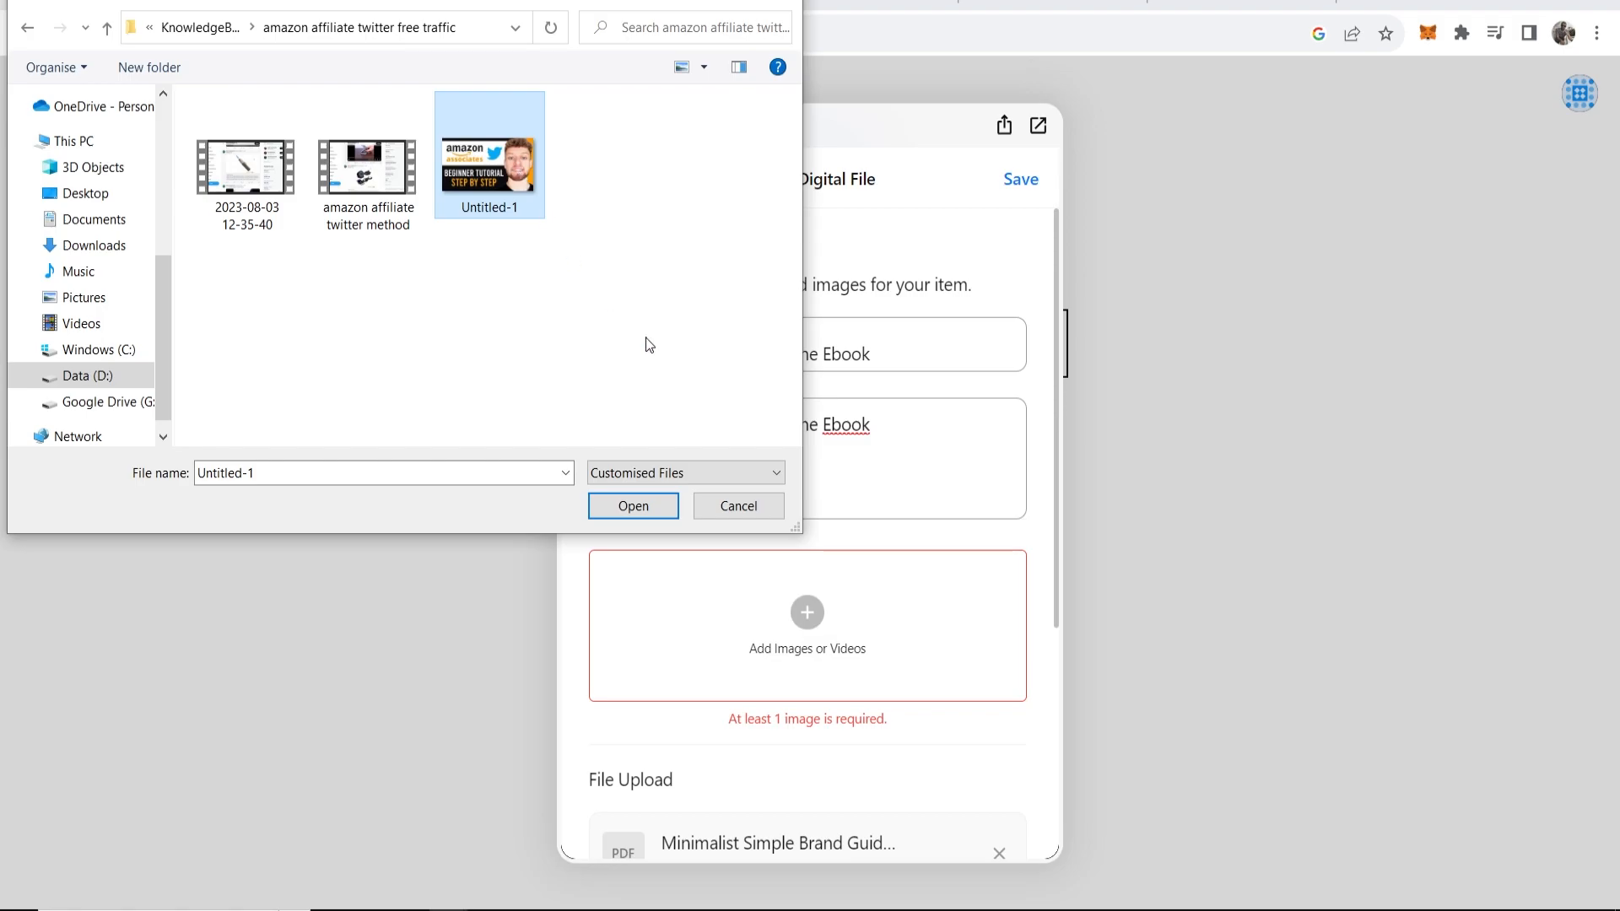
{"action": "left_click", "coordinate": [627, 510]}
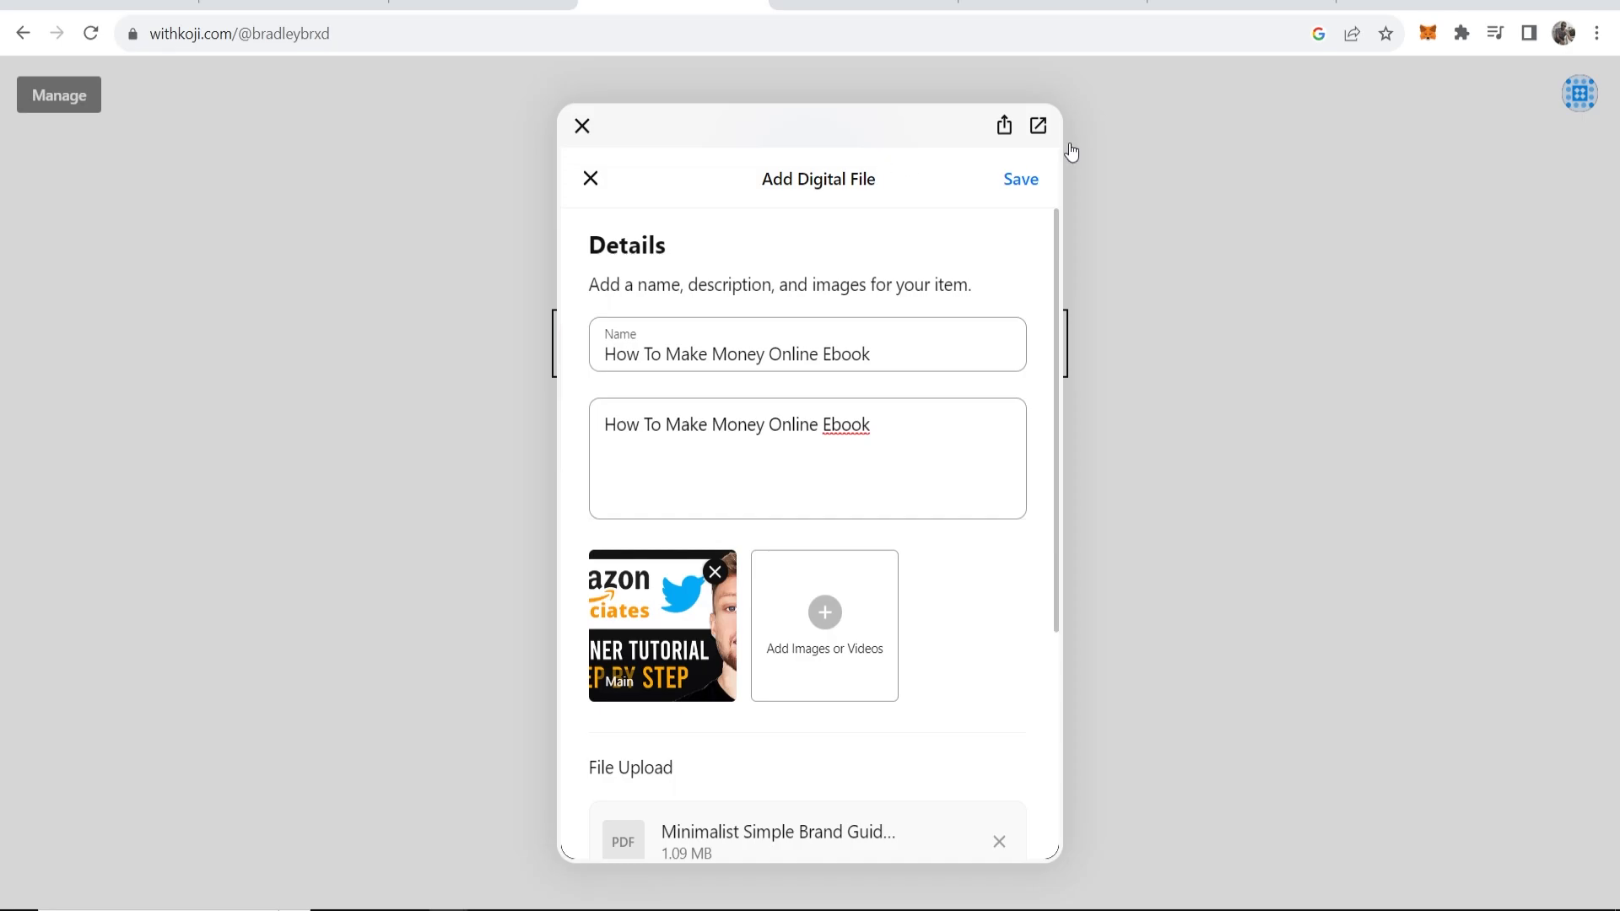
{"action": "left_click", "coordinate": [1022, 181]}
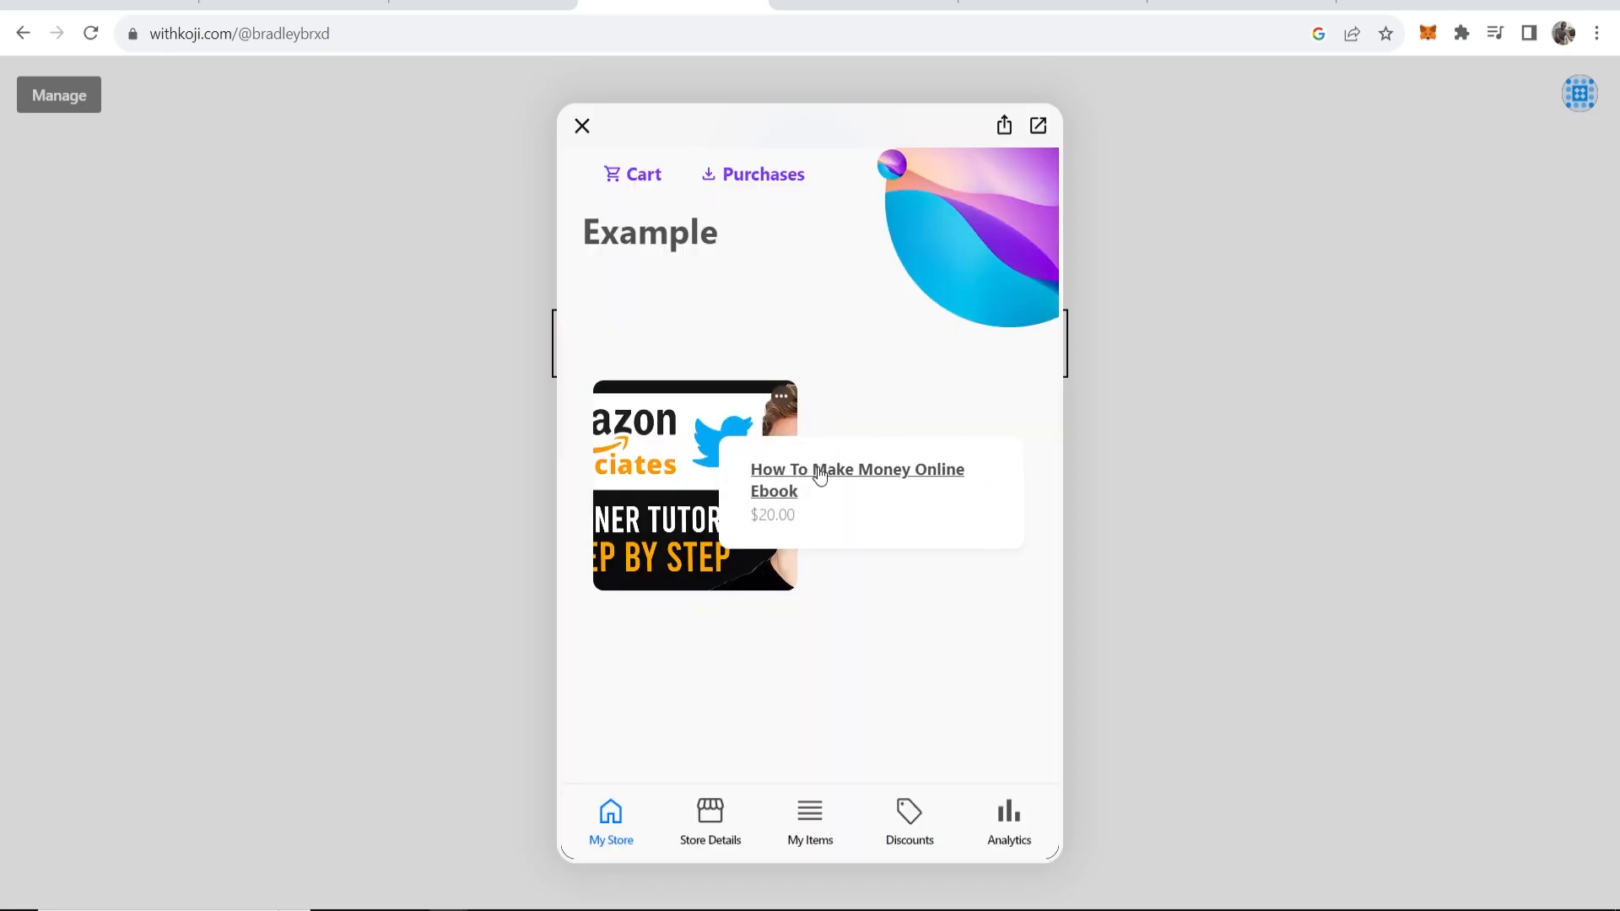
In Store Details, replace the title 'Example' with 'Digital Products', then view the Style options.
{"action": "left_click", "coordinate": [707, 831]}
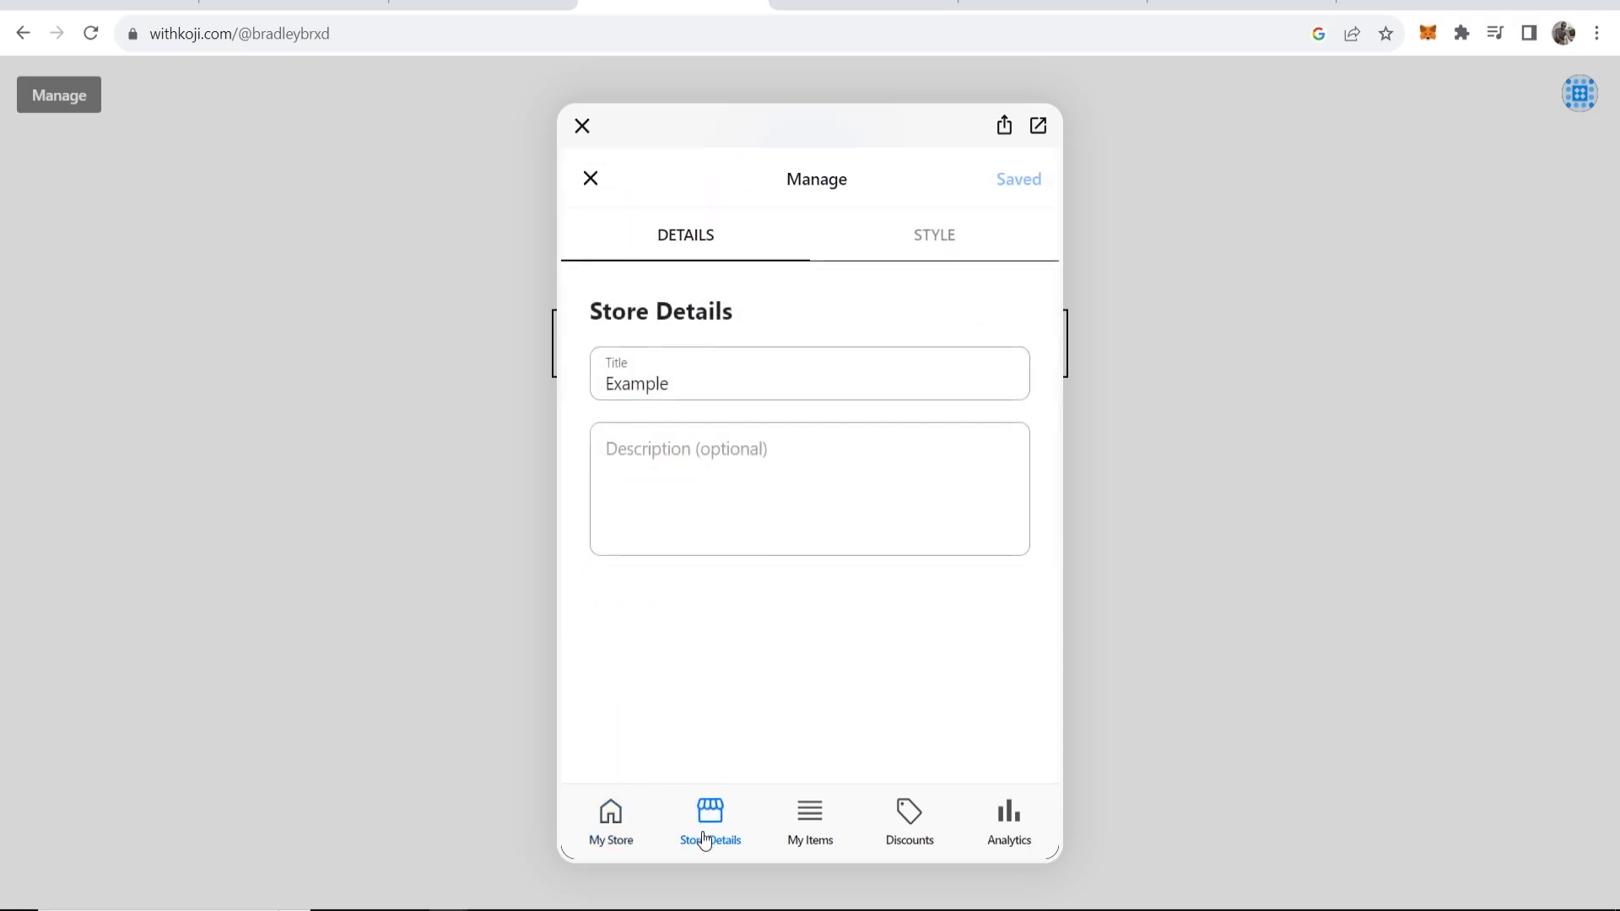
{"action": "left_click_drag", "start_coordinate": [758, 384], "coordinate": [593, 384]}
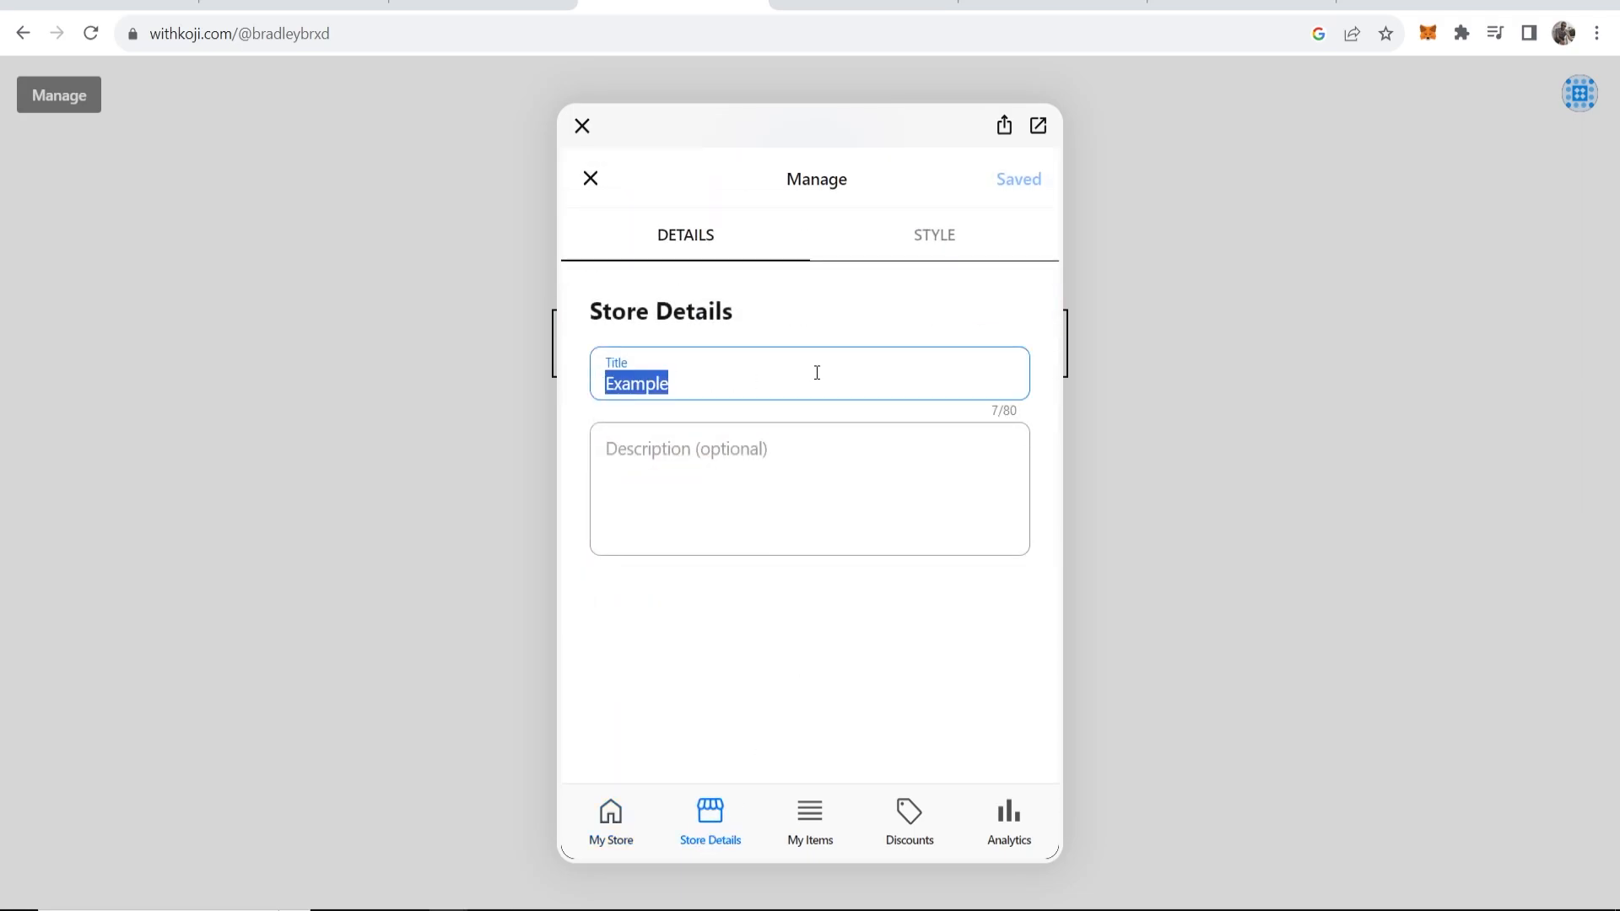
{"action": "key", "text": "BackSpace"}
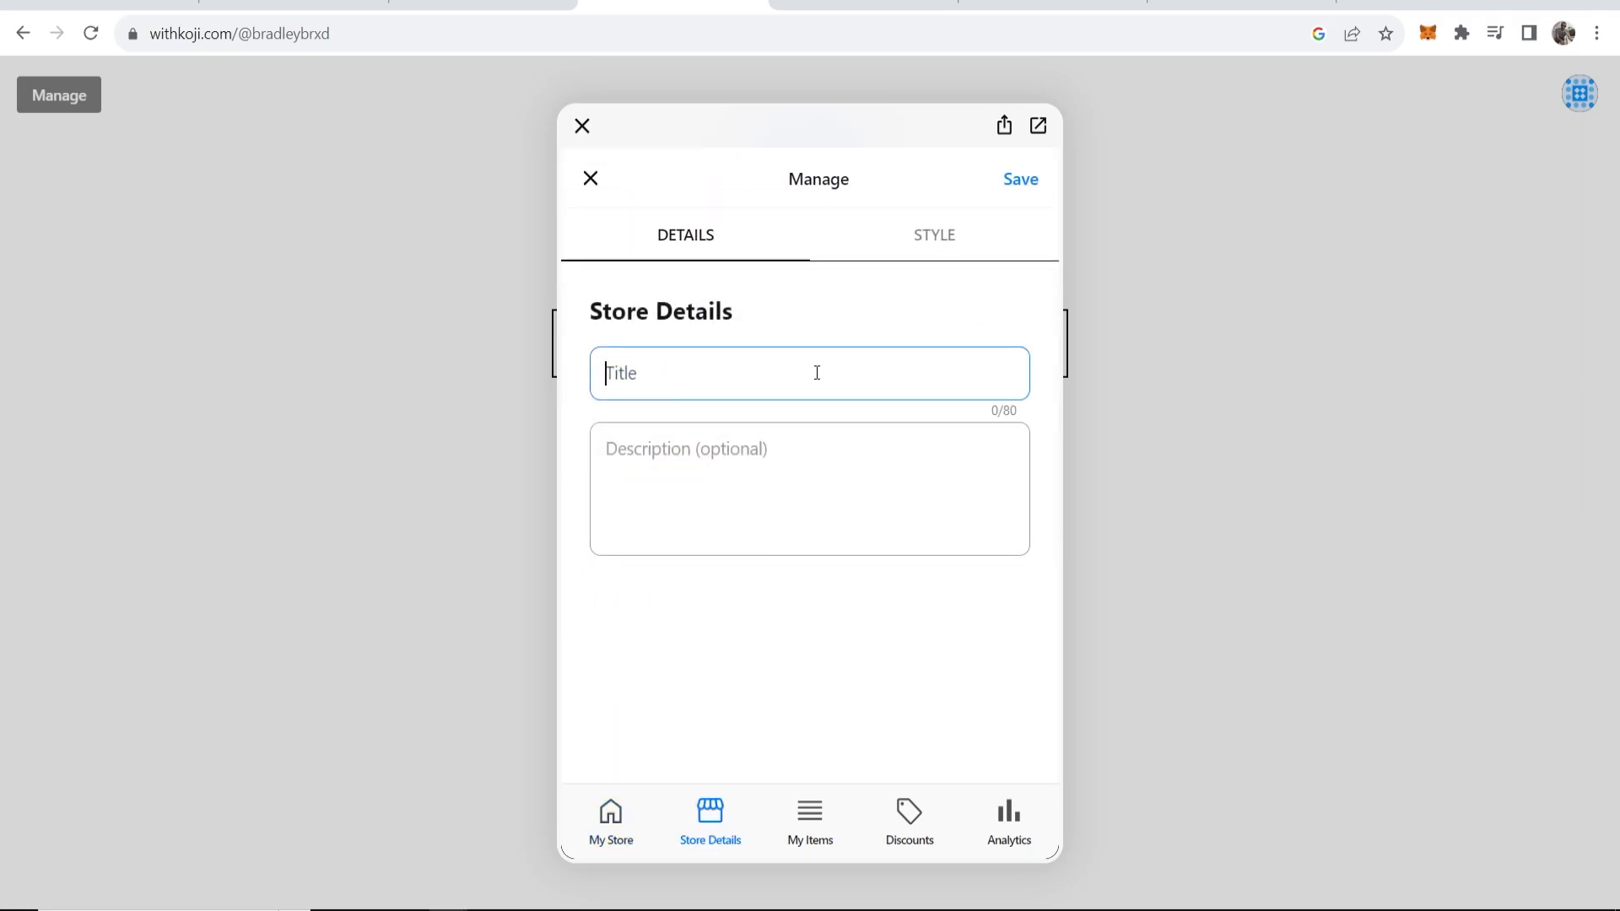
{"action": "type", "text": "Digital Products"}
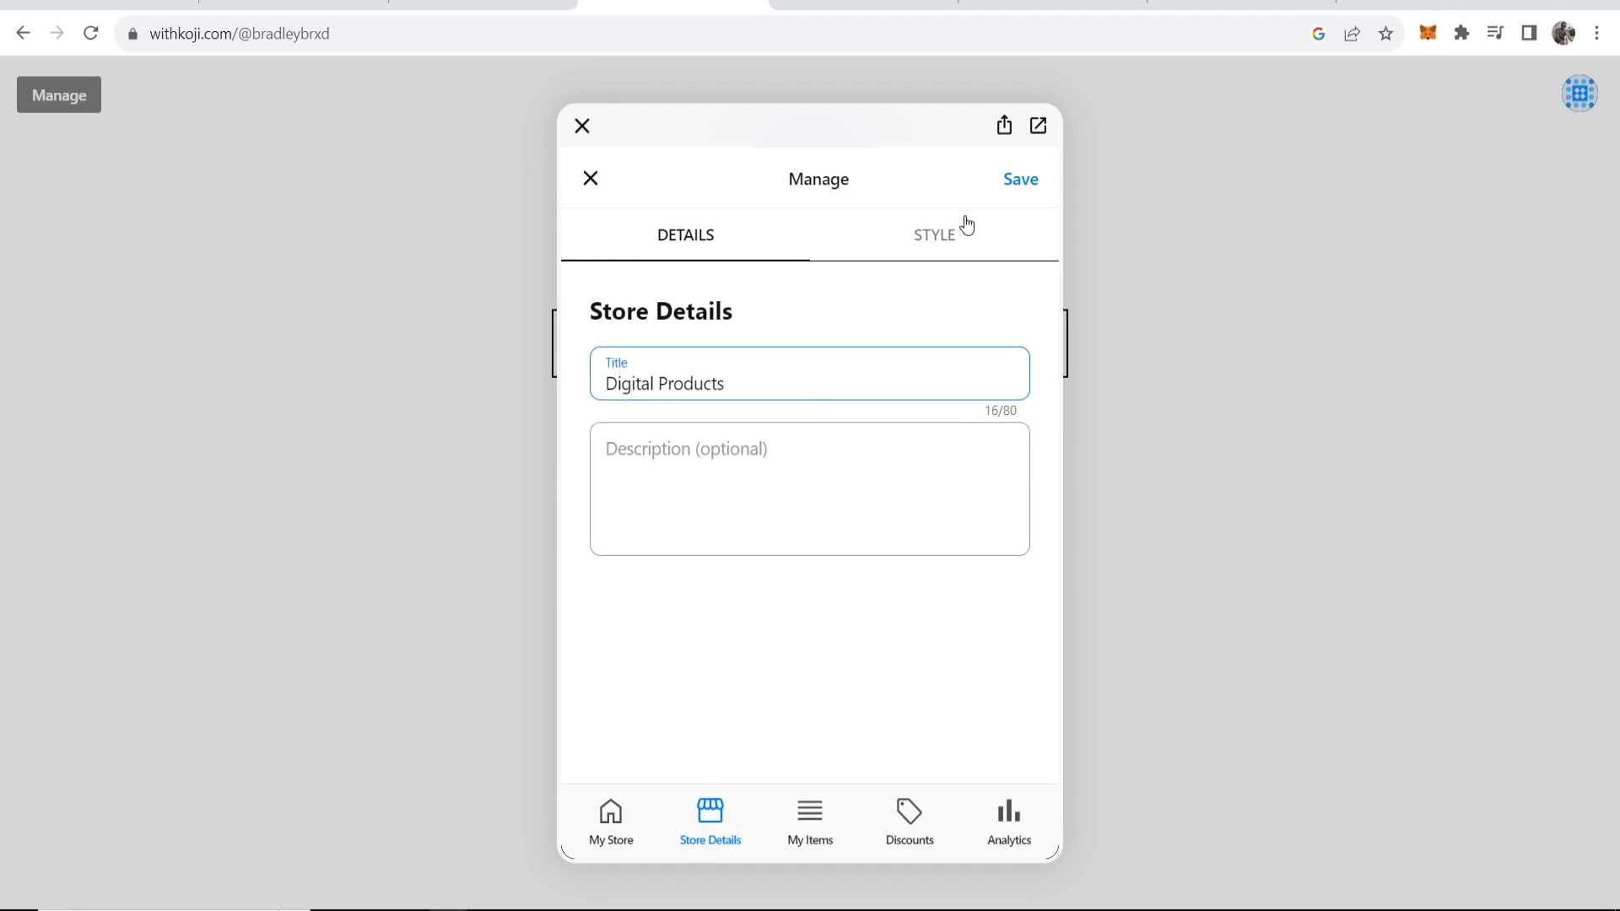
{"action": "left_click", "coordinate": [970, 228]}
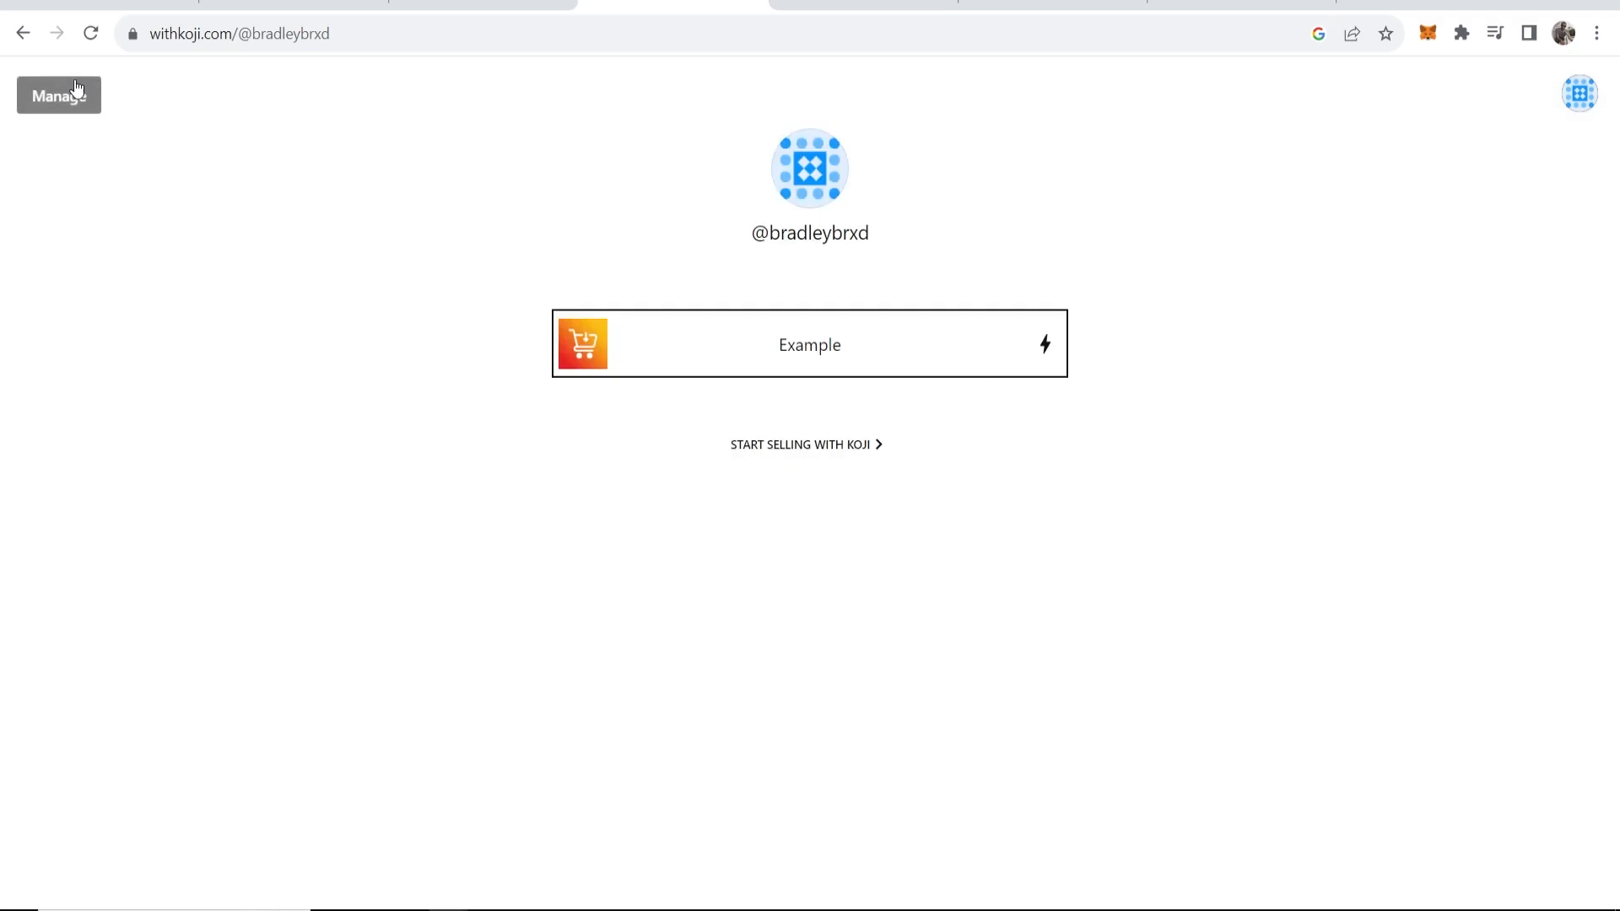
Switch off the Example link's thumbnail and save the profile.
{"action": "left_click", "coordinate": [51, 100]}
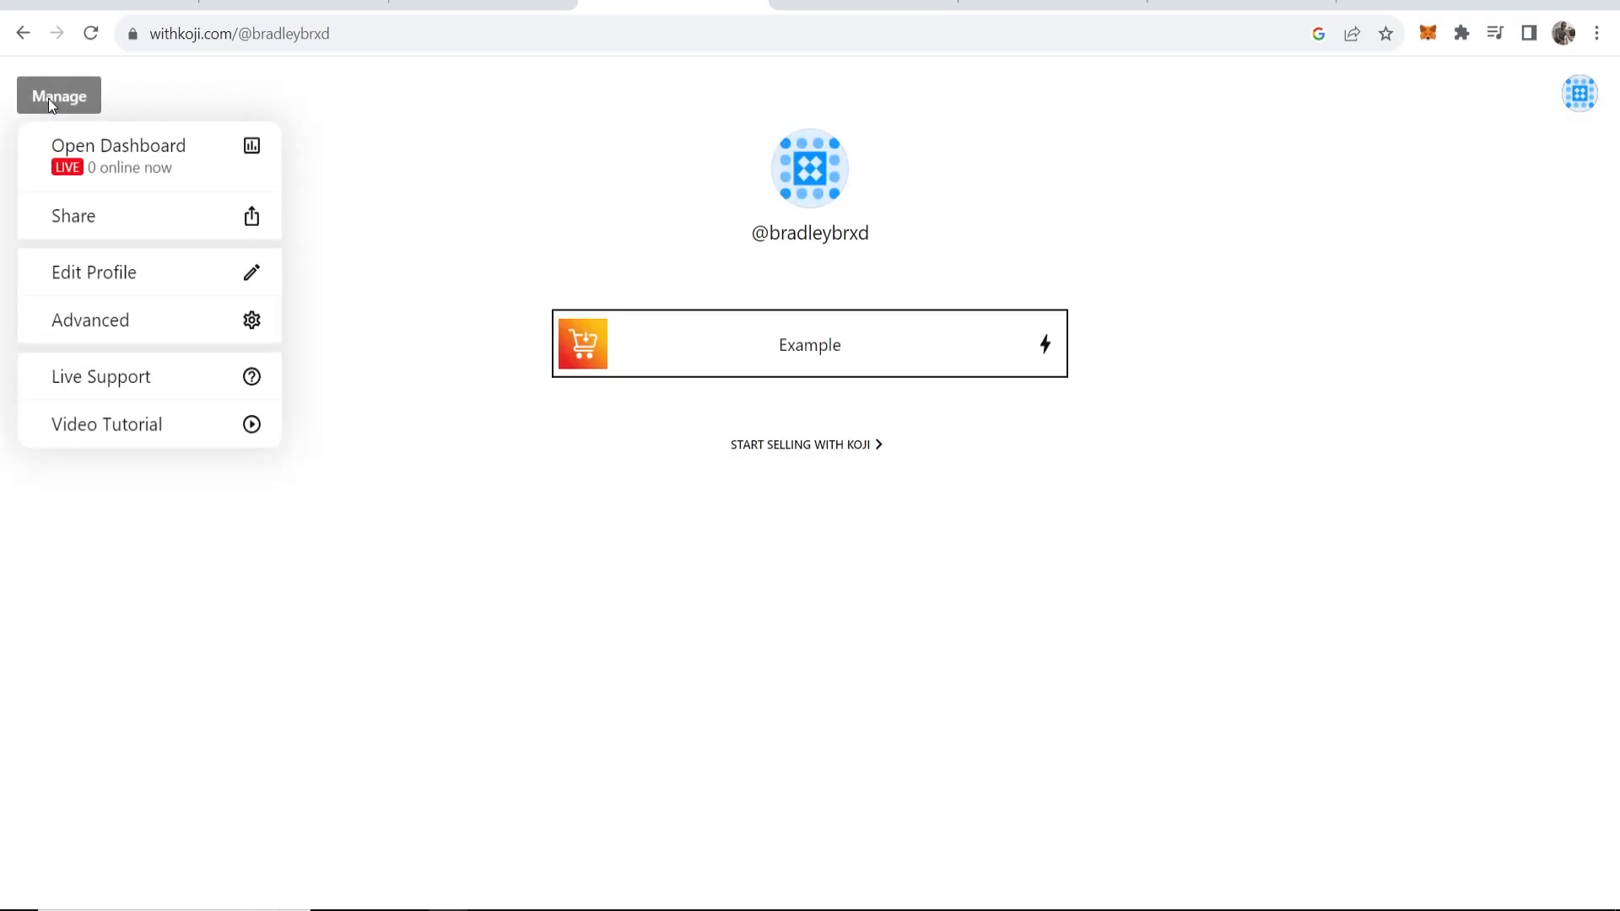
{"action": "left_click", "coordinate": [123, 280]}
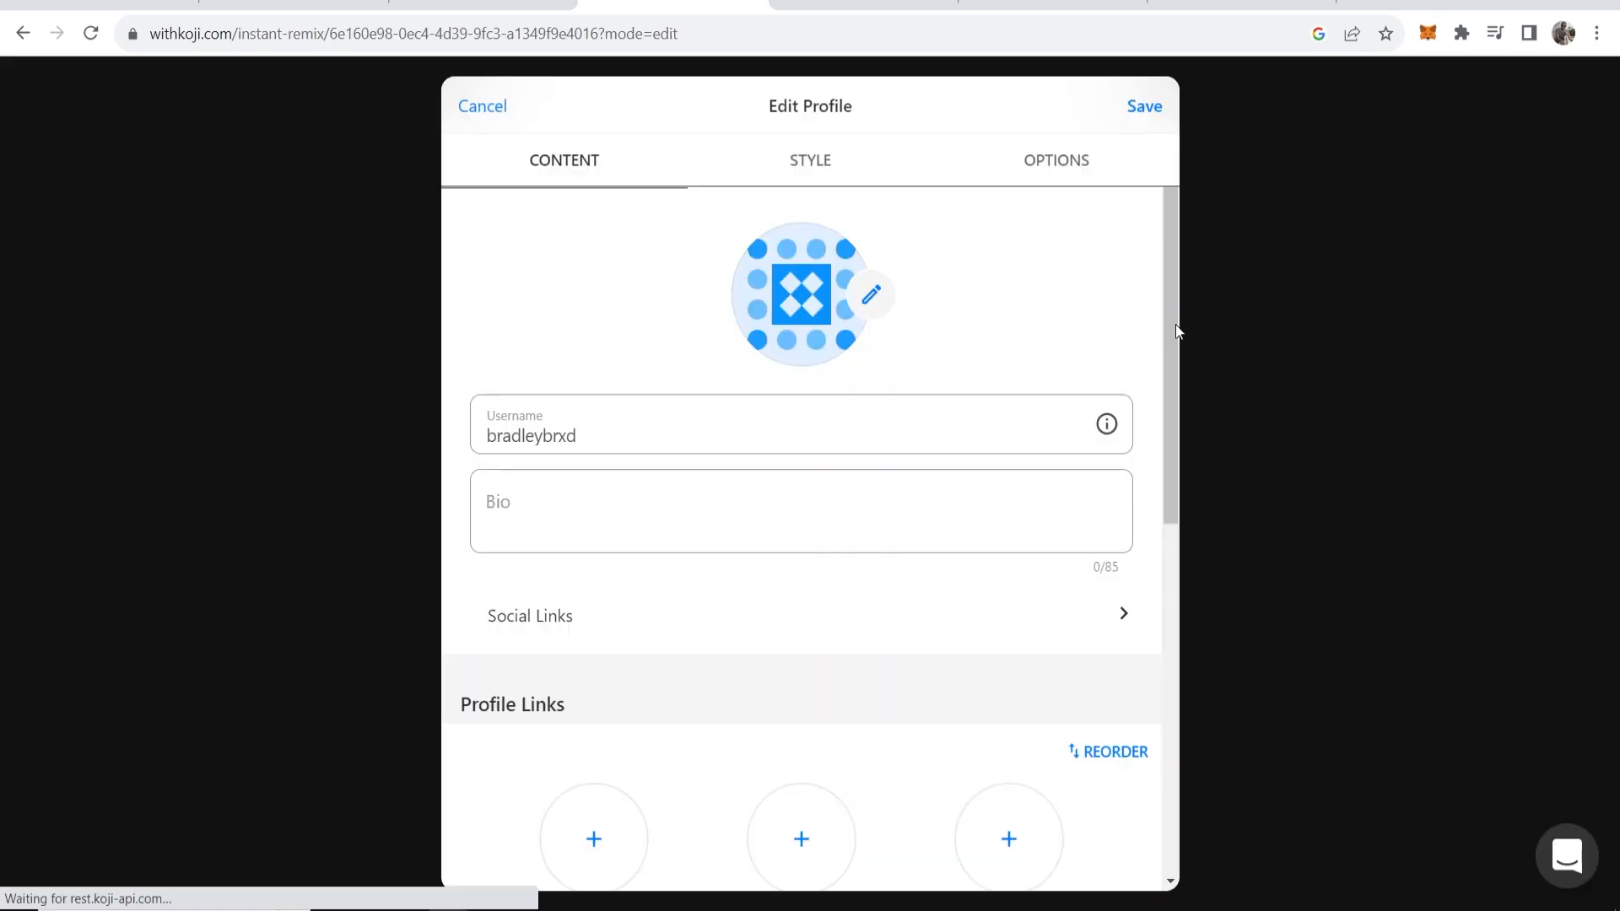
{"action": "scroll", "coordinate": [1174, 318], "scroll_direction": "down", "scroll_amount": 8}
{"action": "scroll", "coordinate": [1172, 319], "scroll_direction": "up", "scroll_amount": 8}
{"action": "left_click_drag", "start_coordinate": [1171, 354], "coordinate": [1171, 498]}
{"action": "scroll", "coordinate": [1171, 503], "scroll_direction": "down", "scroll_amount": 4}
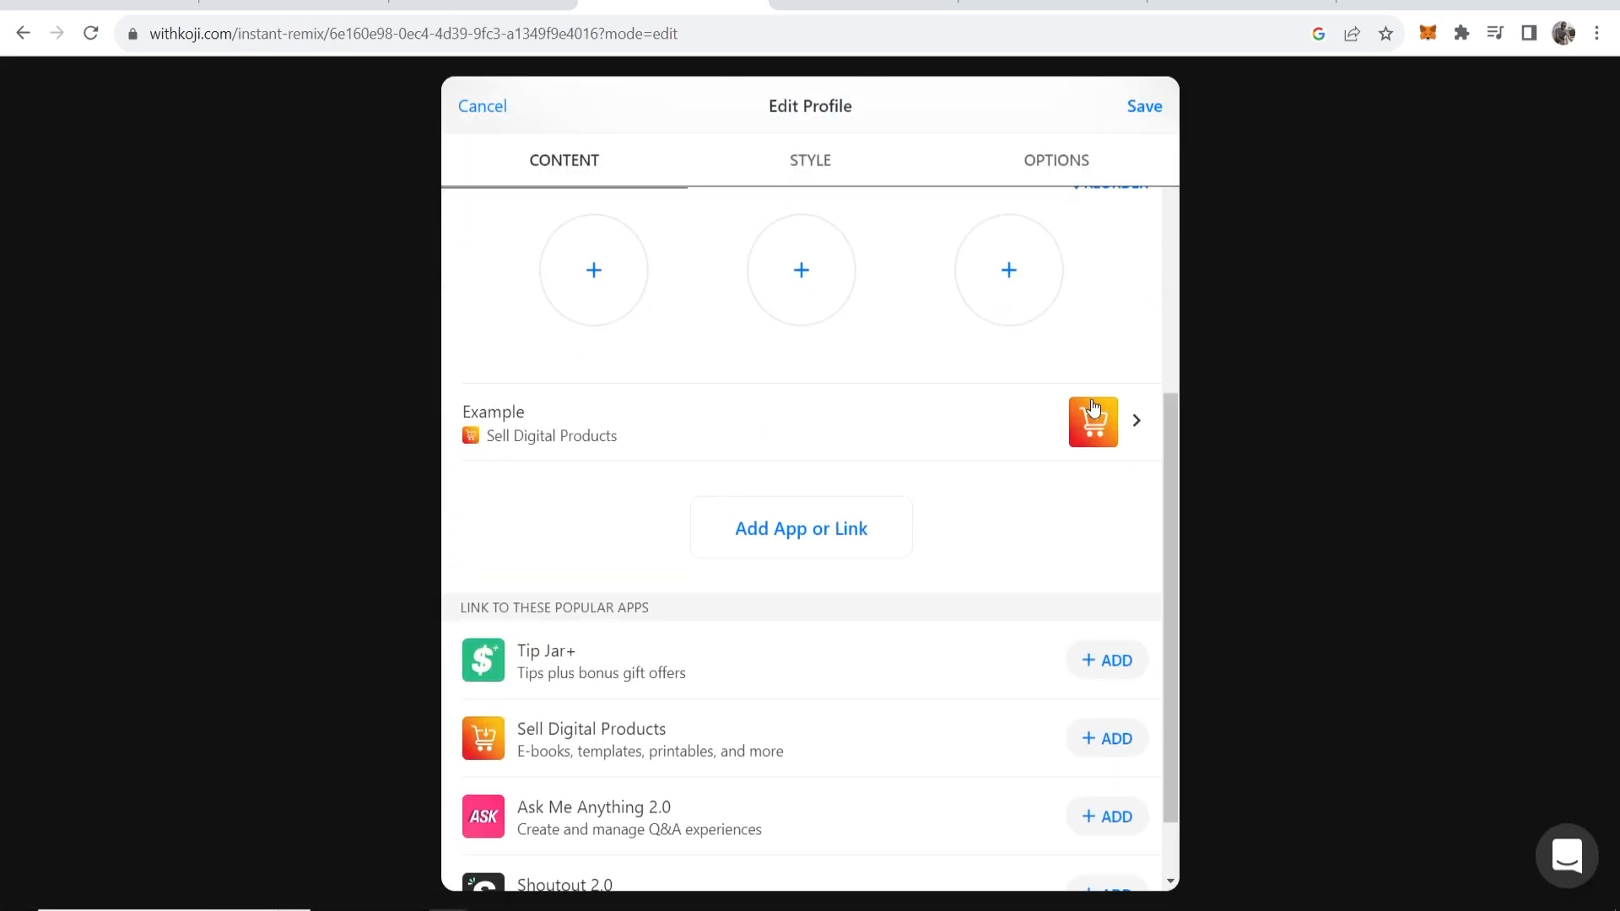
{"action": "left_click", "coordinate": [1138, 423]}
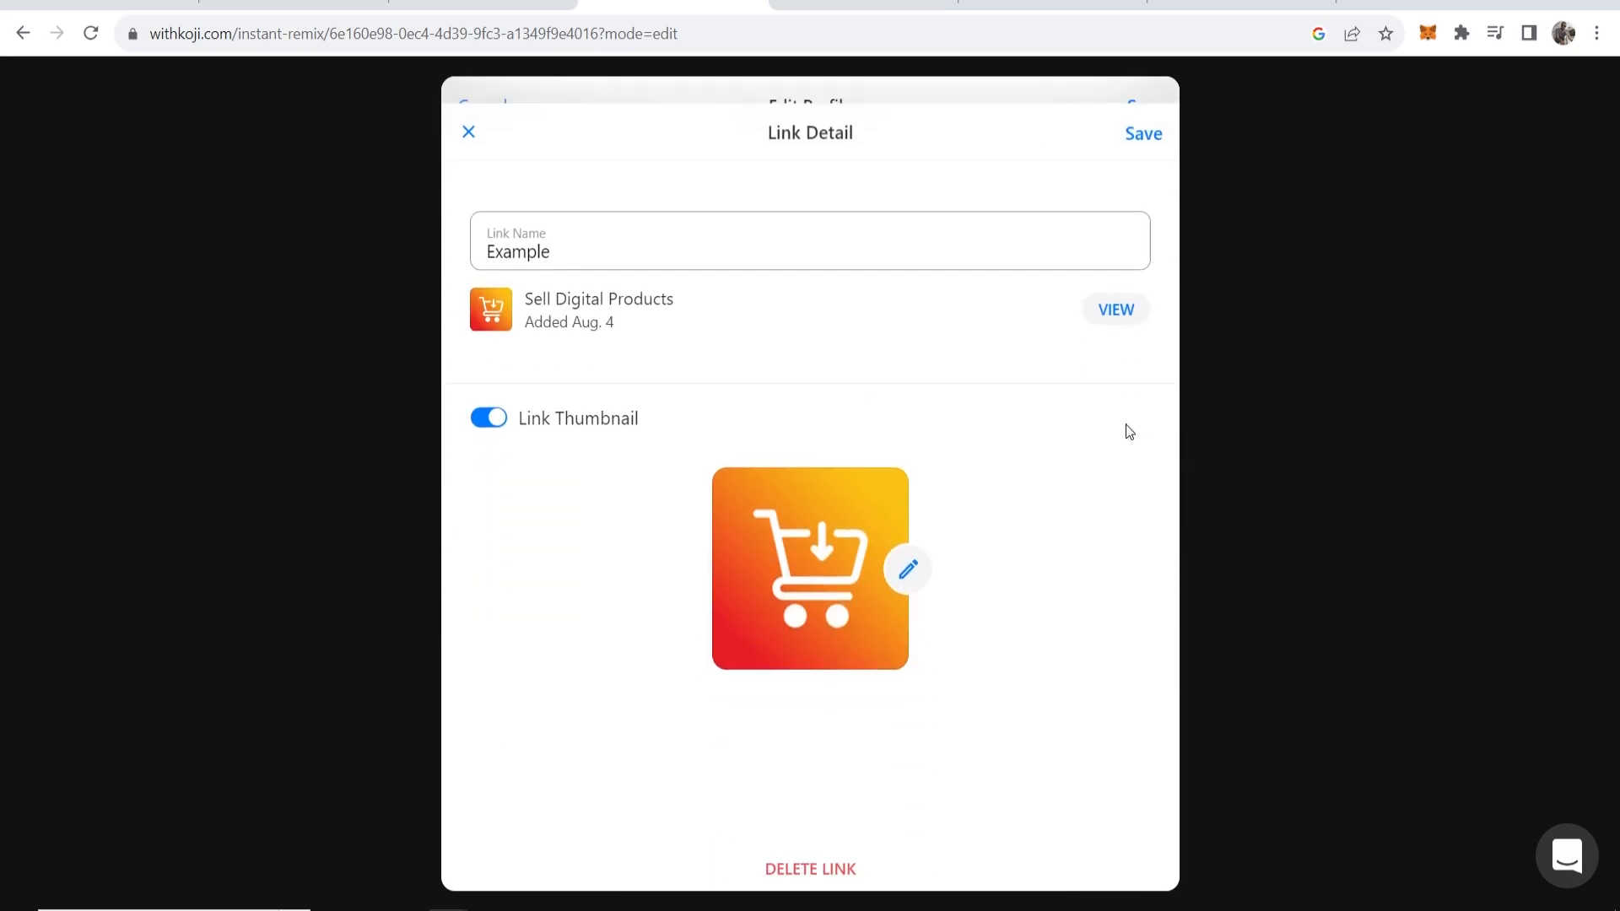
{"action": "left_click", "coordinate": [482, 394]}
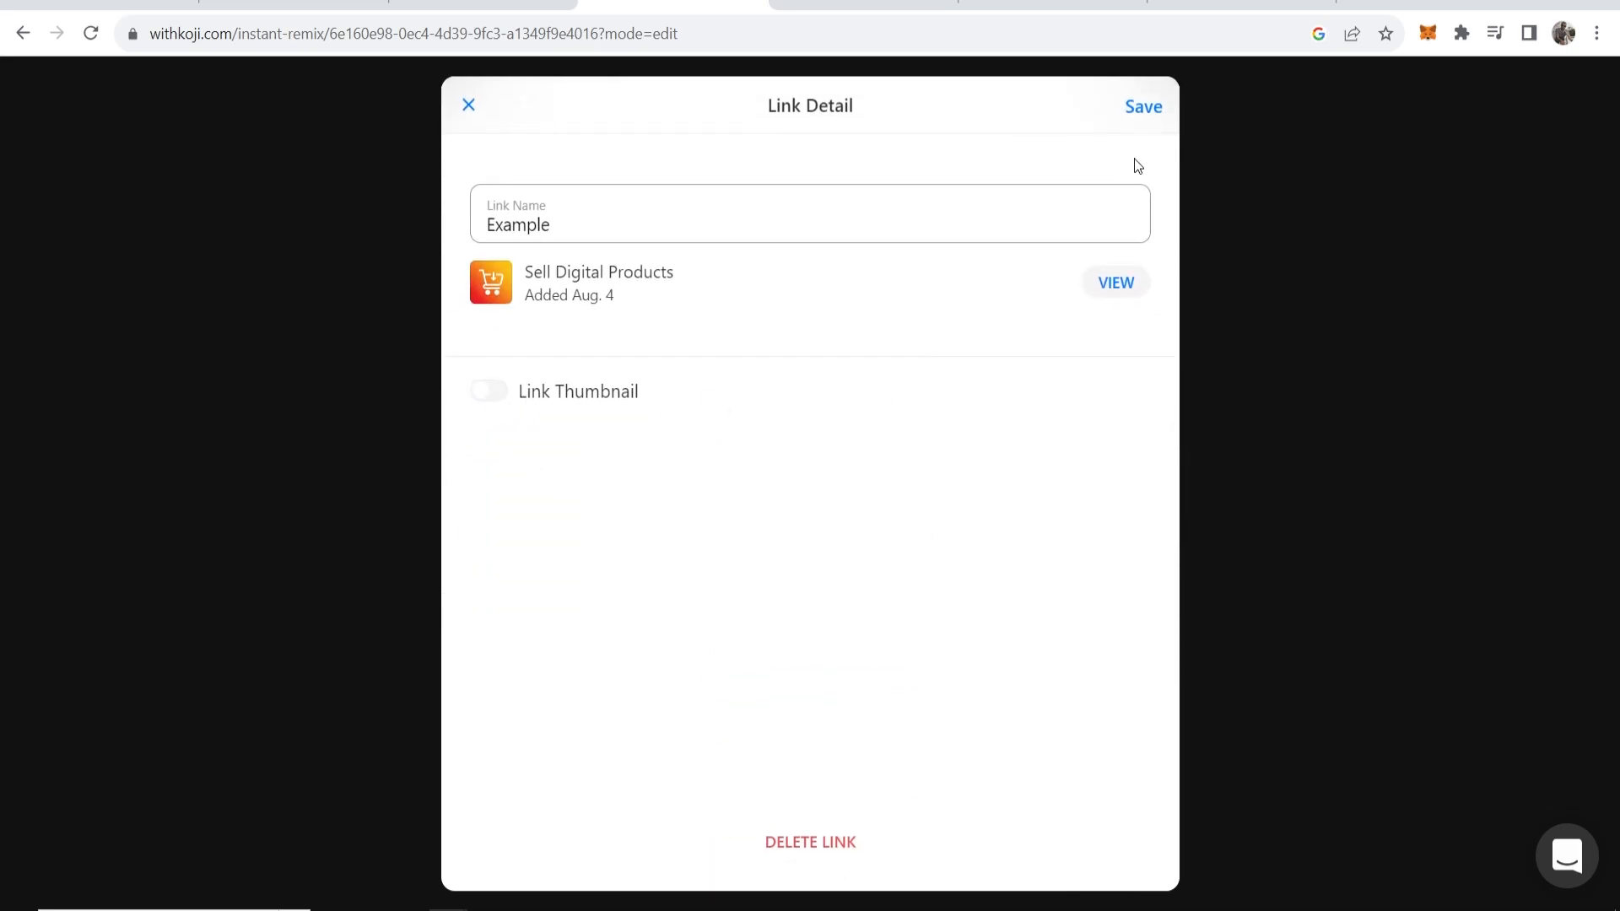
{"action": "left_click", "coordinate": [1146, 119]}
{"action": "left_click", "coordinate": [1142, 110]}
{"action": "left_click_drag", "start_coordinate": [876, 235], "coordinate": [734, 246]}
{"action": "left_click", "coordinate": [735, 247]}
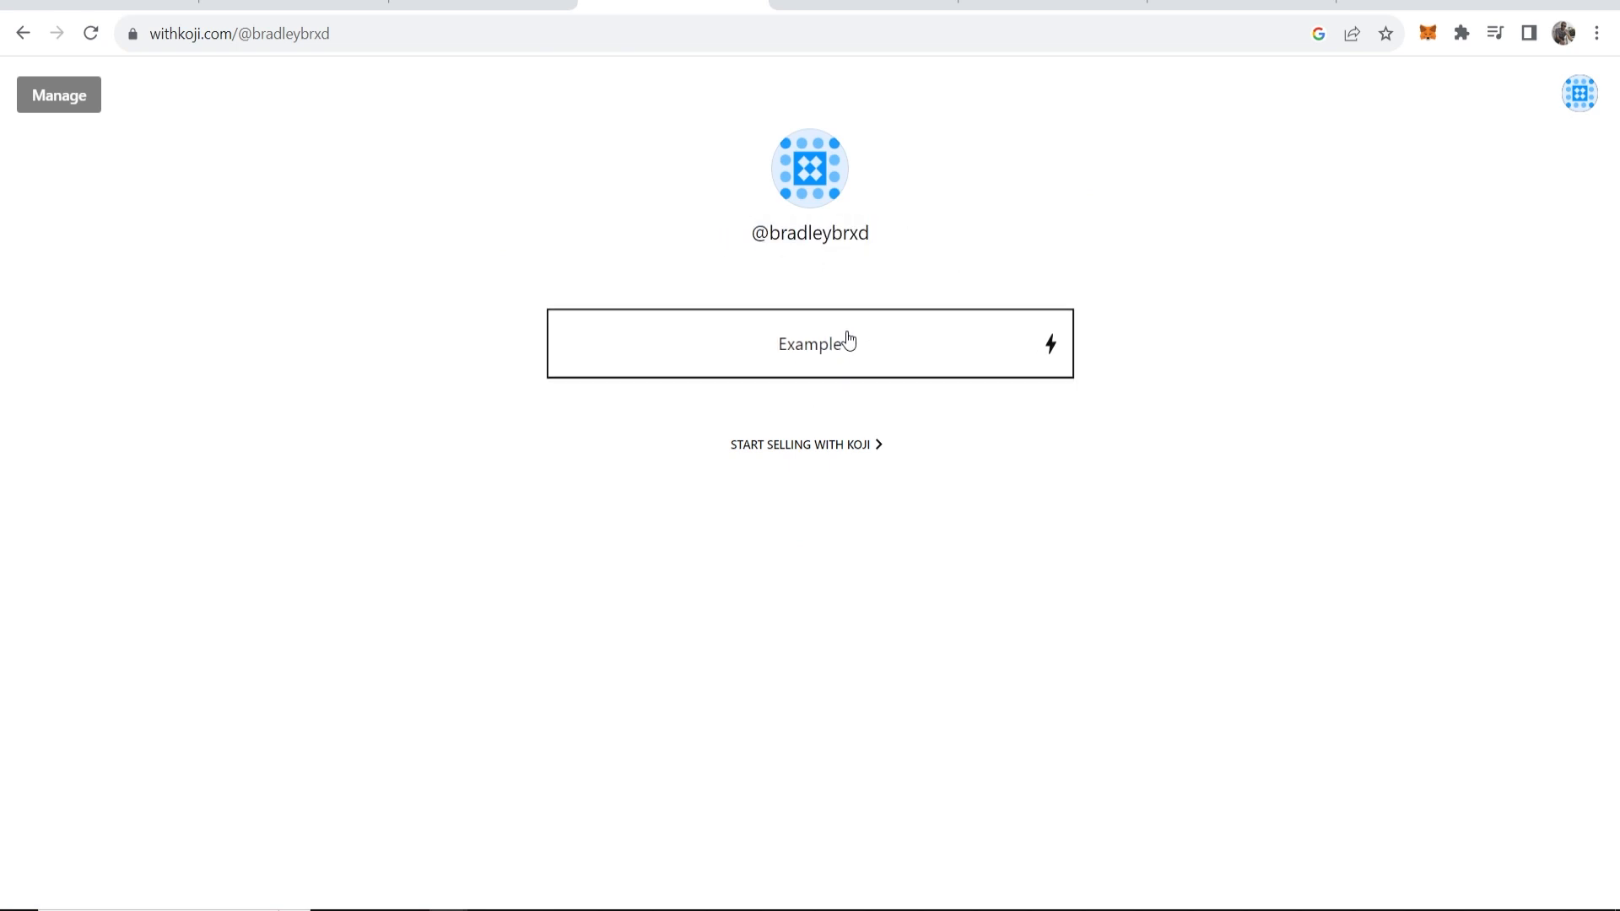
Back in Edit Profile, start replacing the link name 'Example' with 'Digital Products'.
{"action": "left_click", "coordinate": [58, 95]}
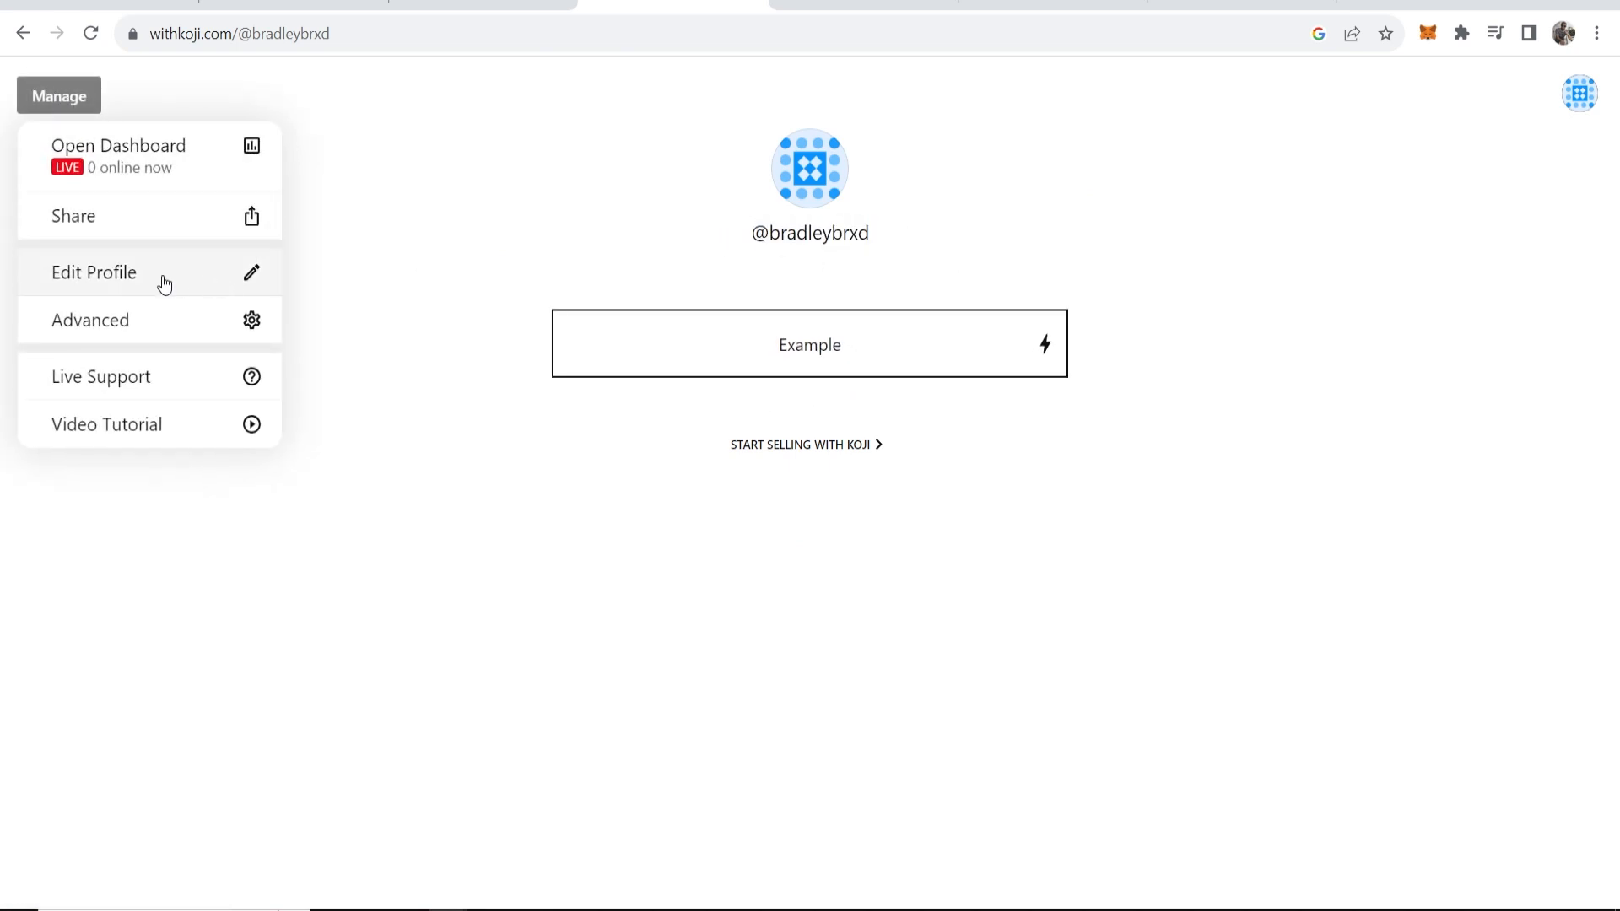
{"action": "left_click", "coordinate": [110, 278]}
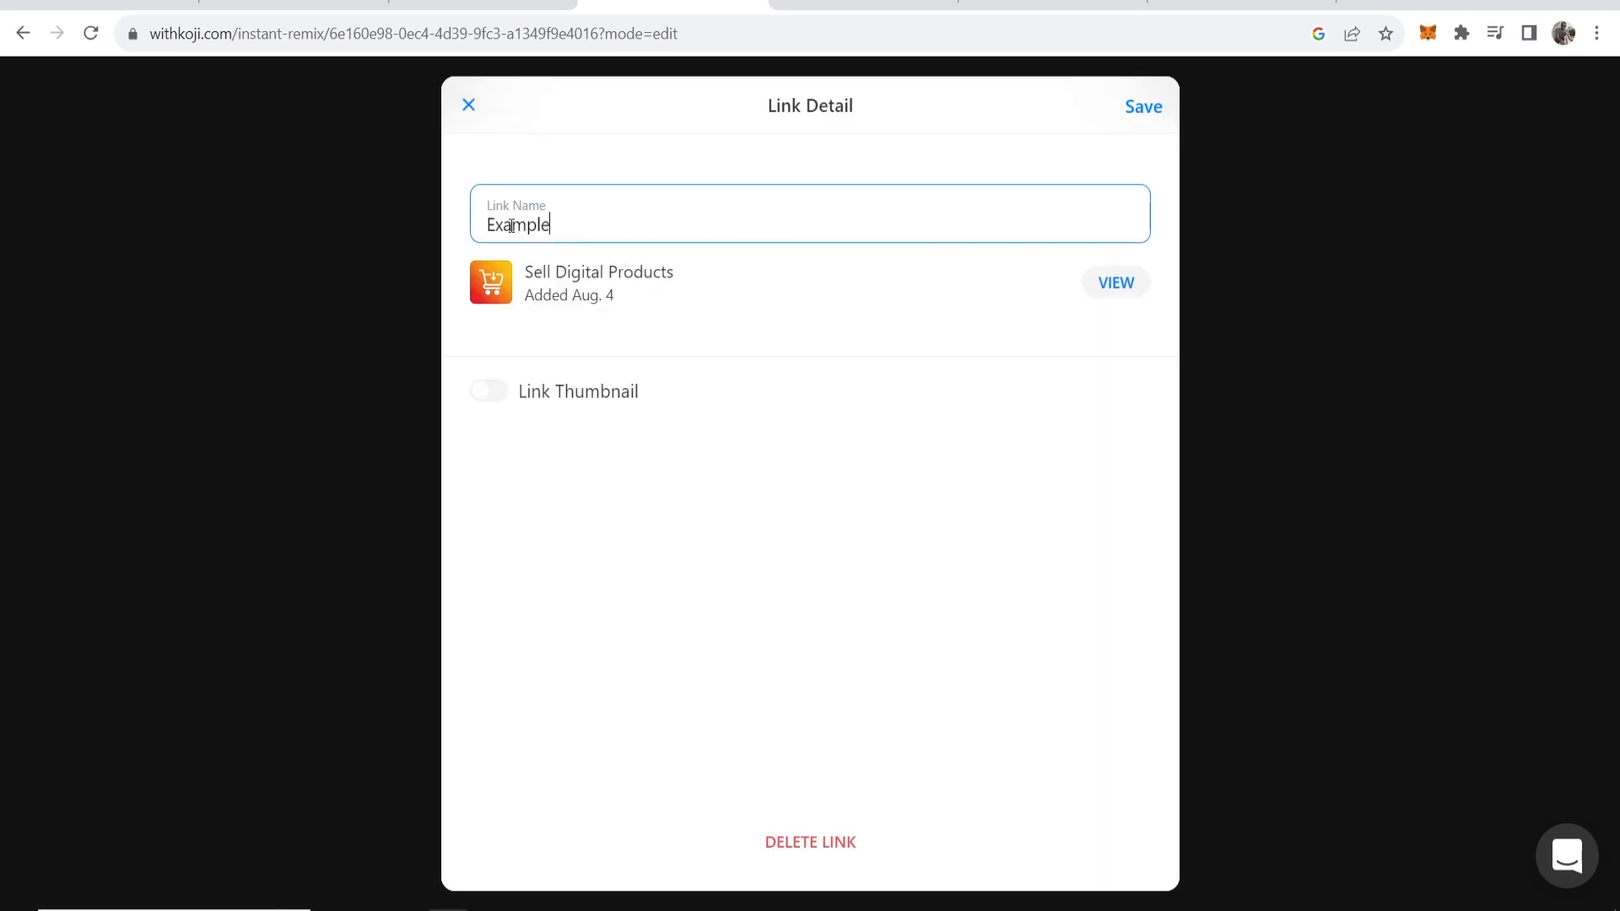
{"action": "double_click", "coordinate": [563, 205]}
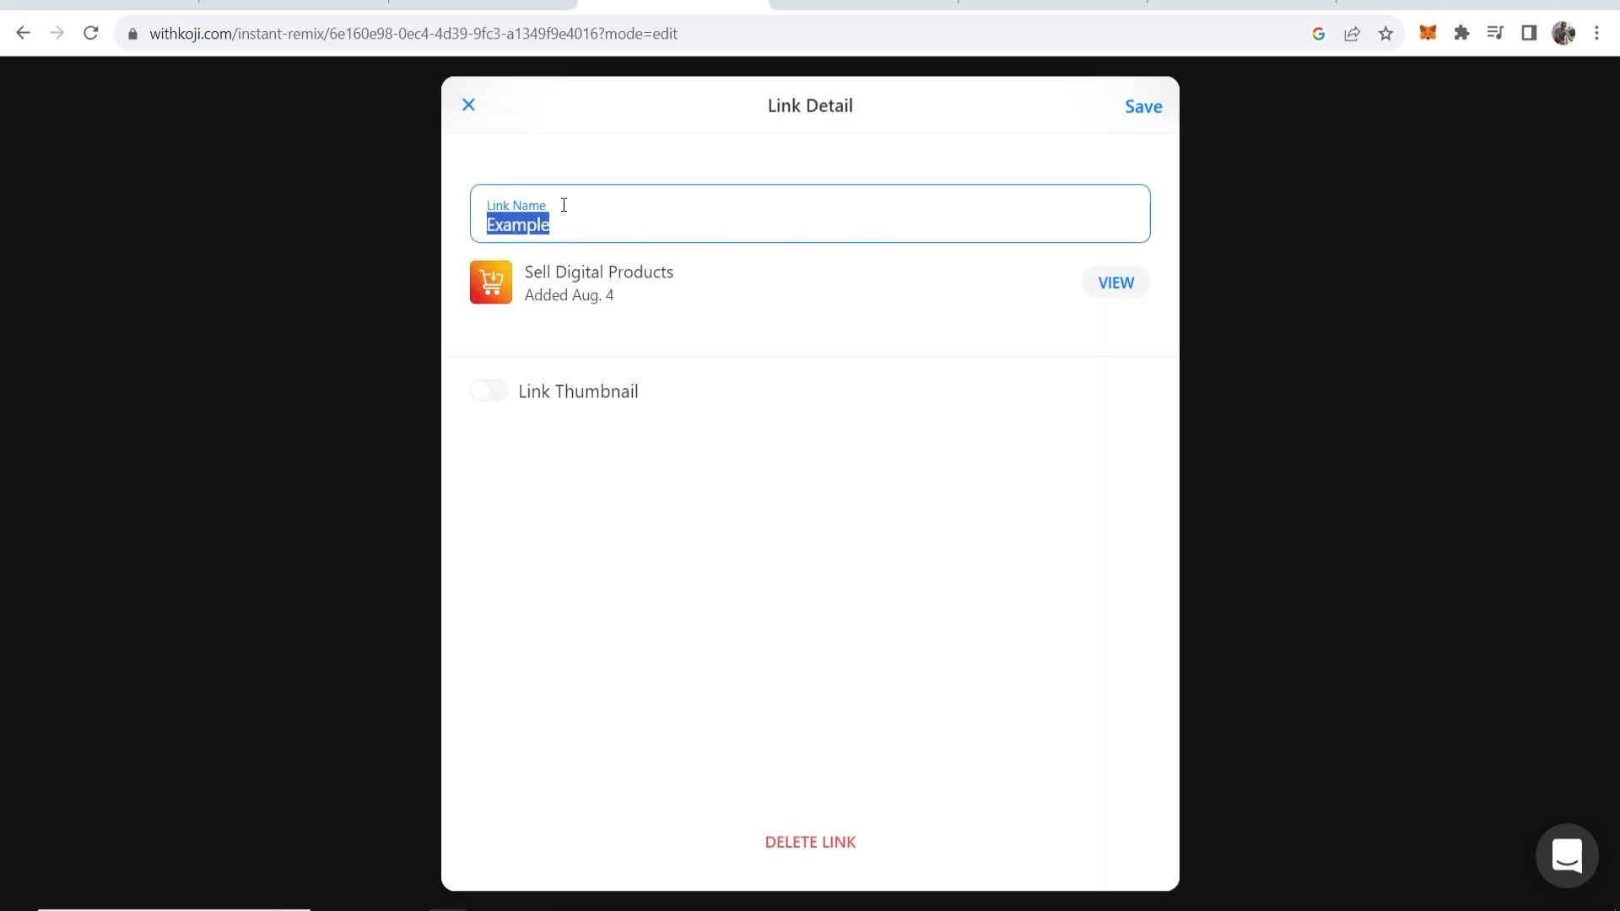
{"action": "type", "text": "D"}
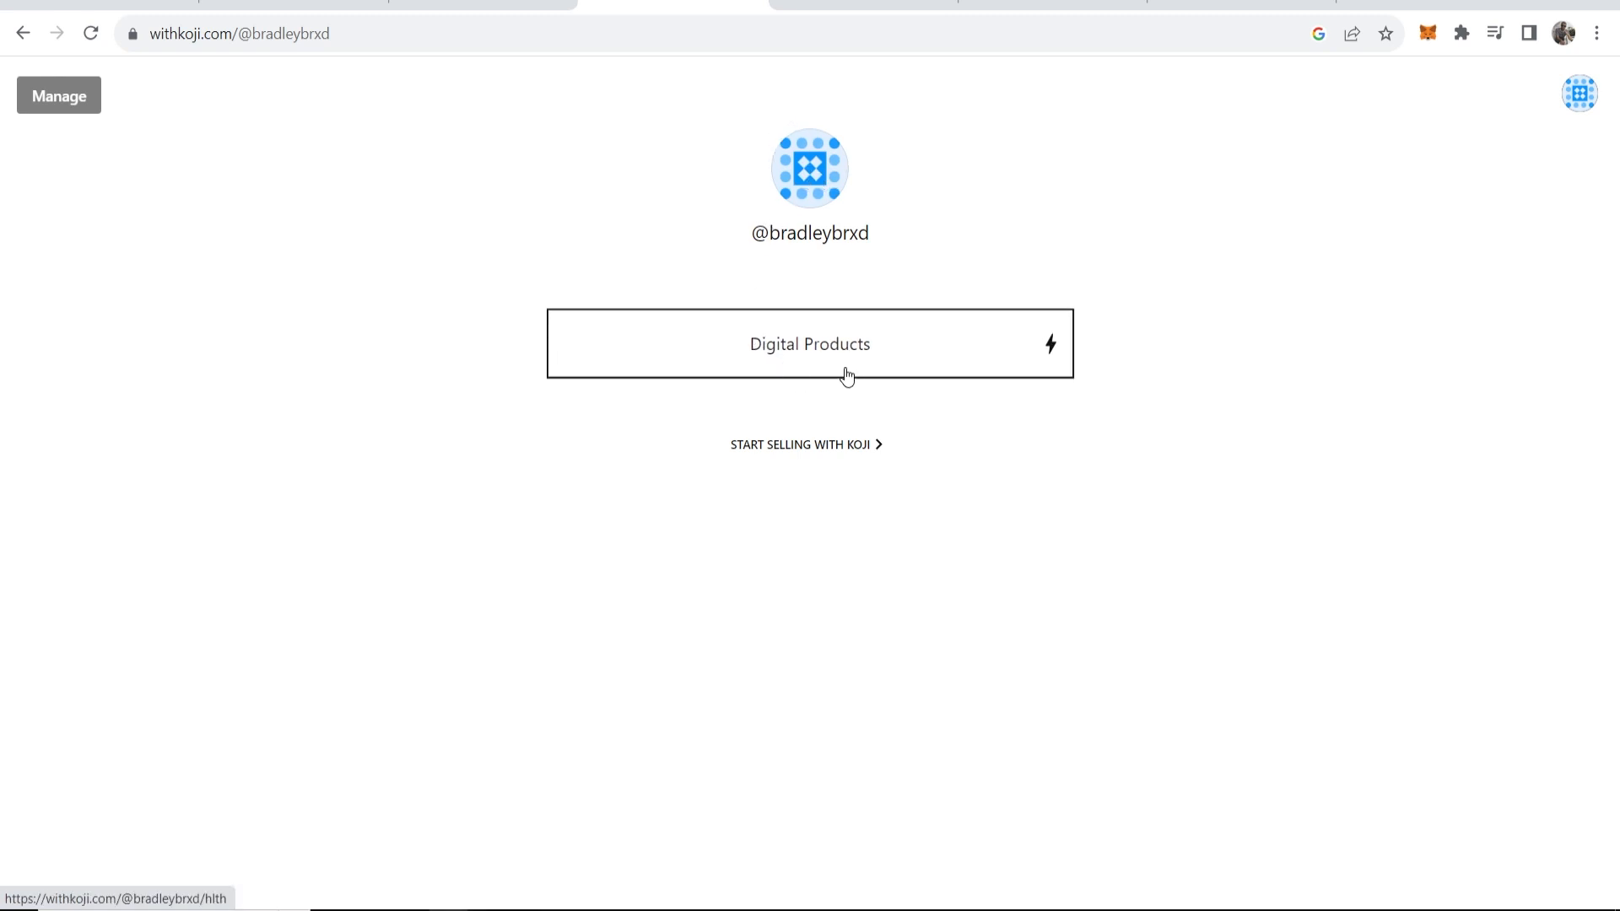
Open the Digital Products store and preview the How To Make Money Online Ebook details.
{"action": "left_click", "coordinate": [742, 362]}
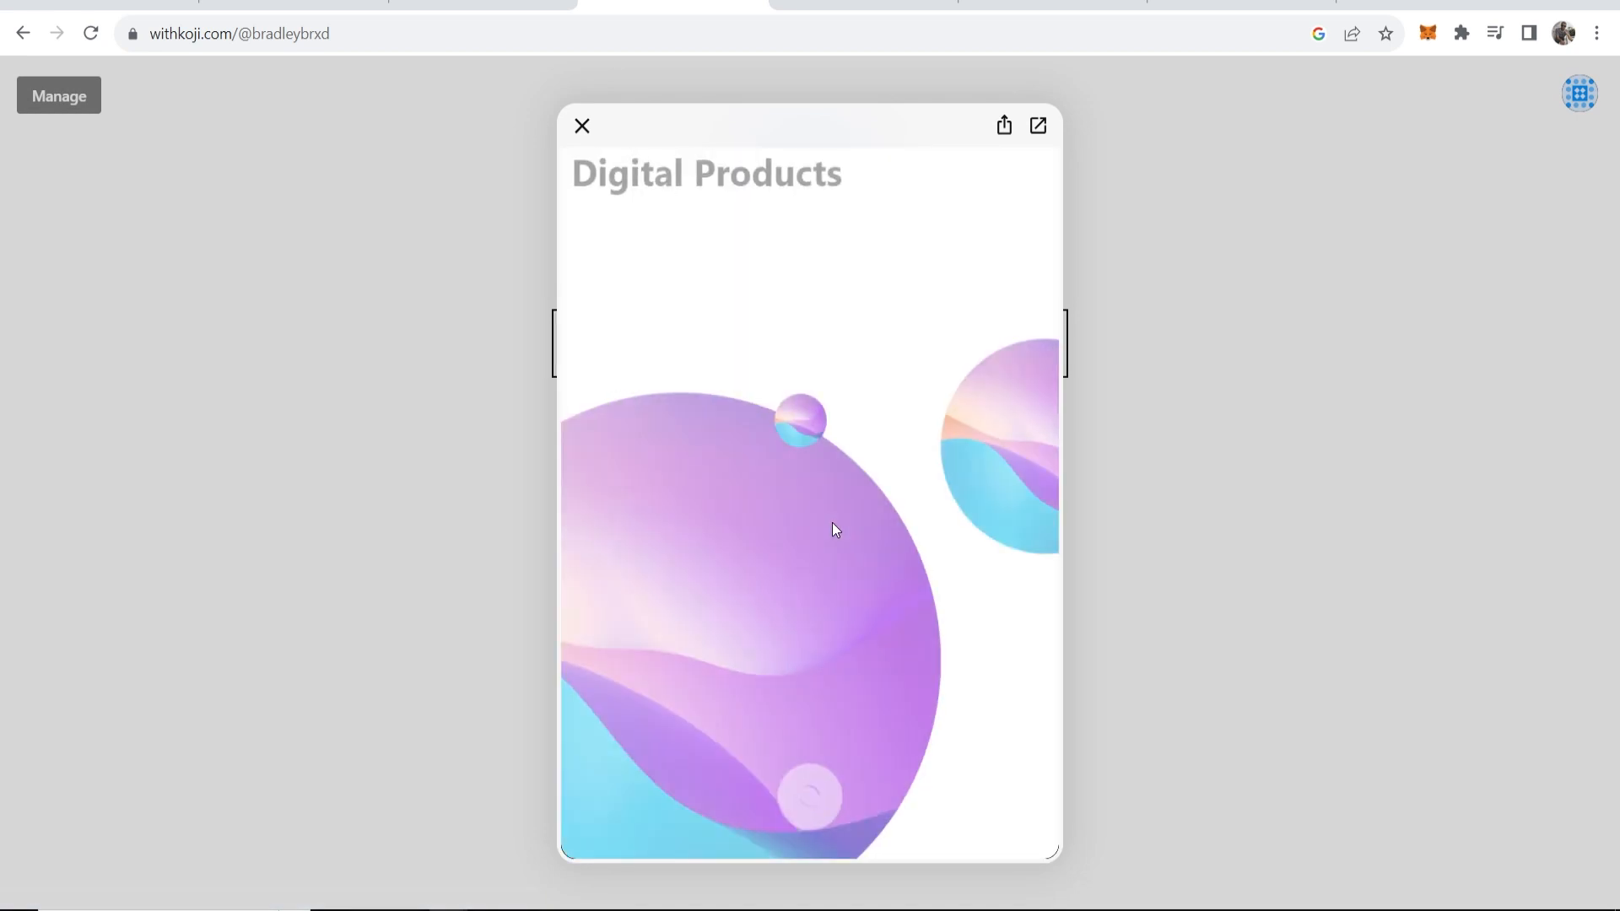
{"action": "left_click_drag", "start_coordinate": [842, 190], "coordinate": [581, 190]}
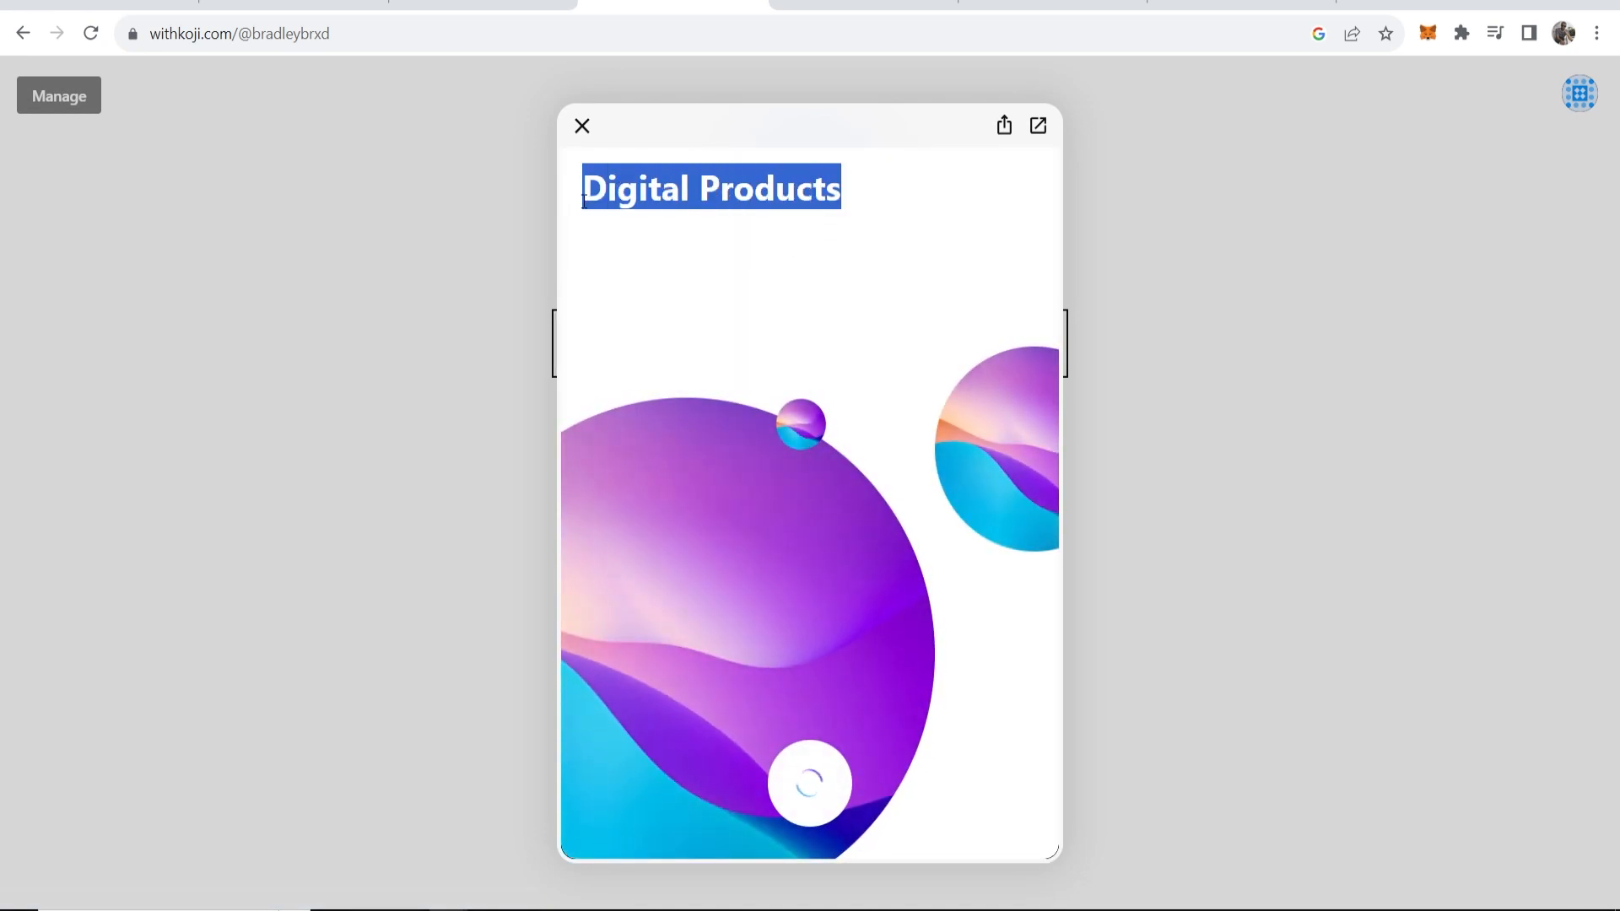
{"action": "left_click", "coordinate": [825, 234]}
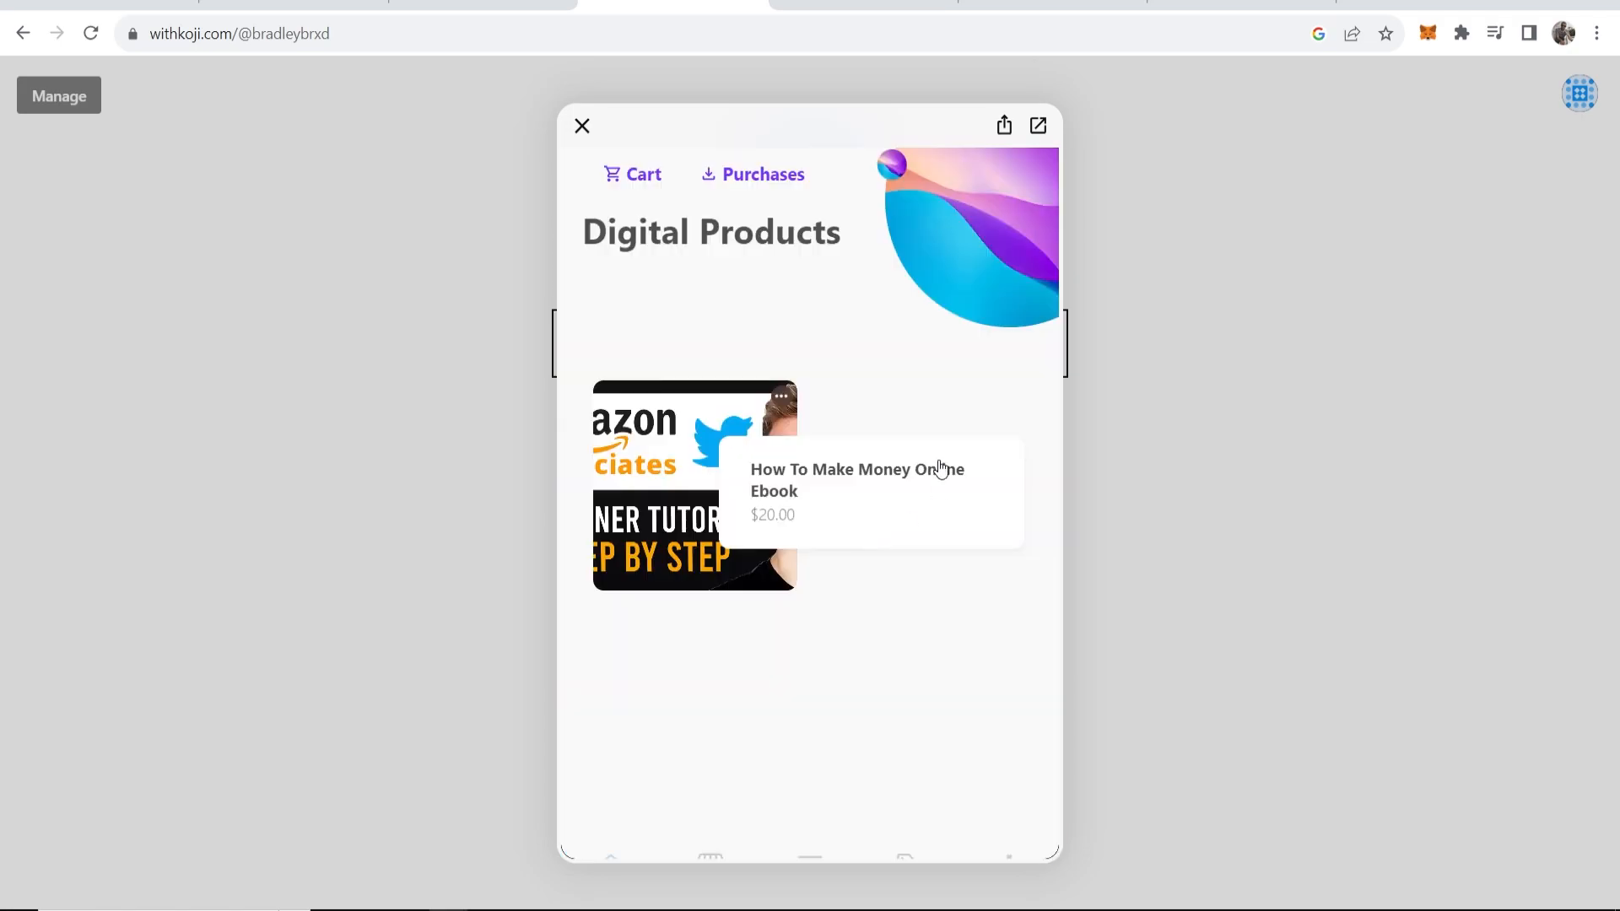
{"action": "left_click", "coordinate": [808, 472]}
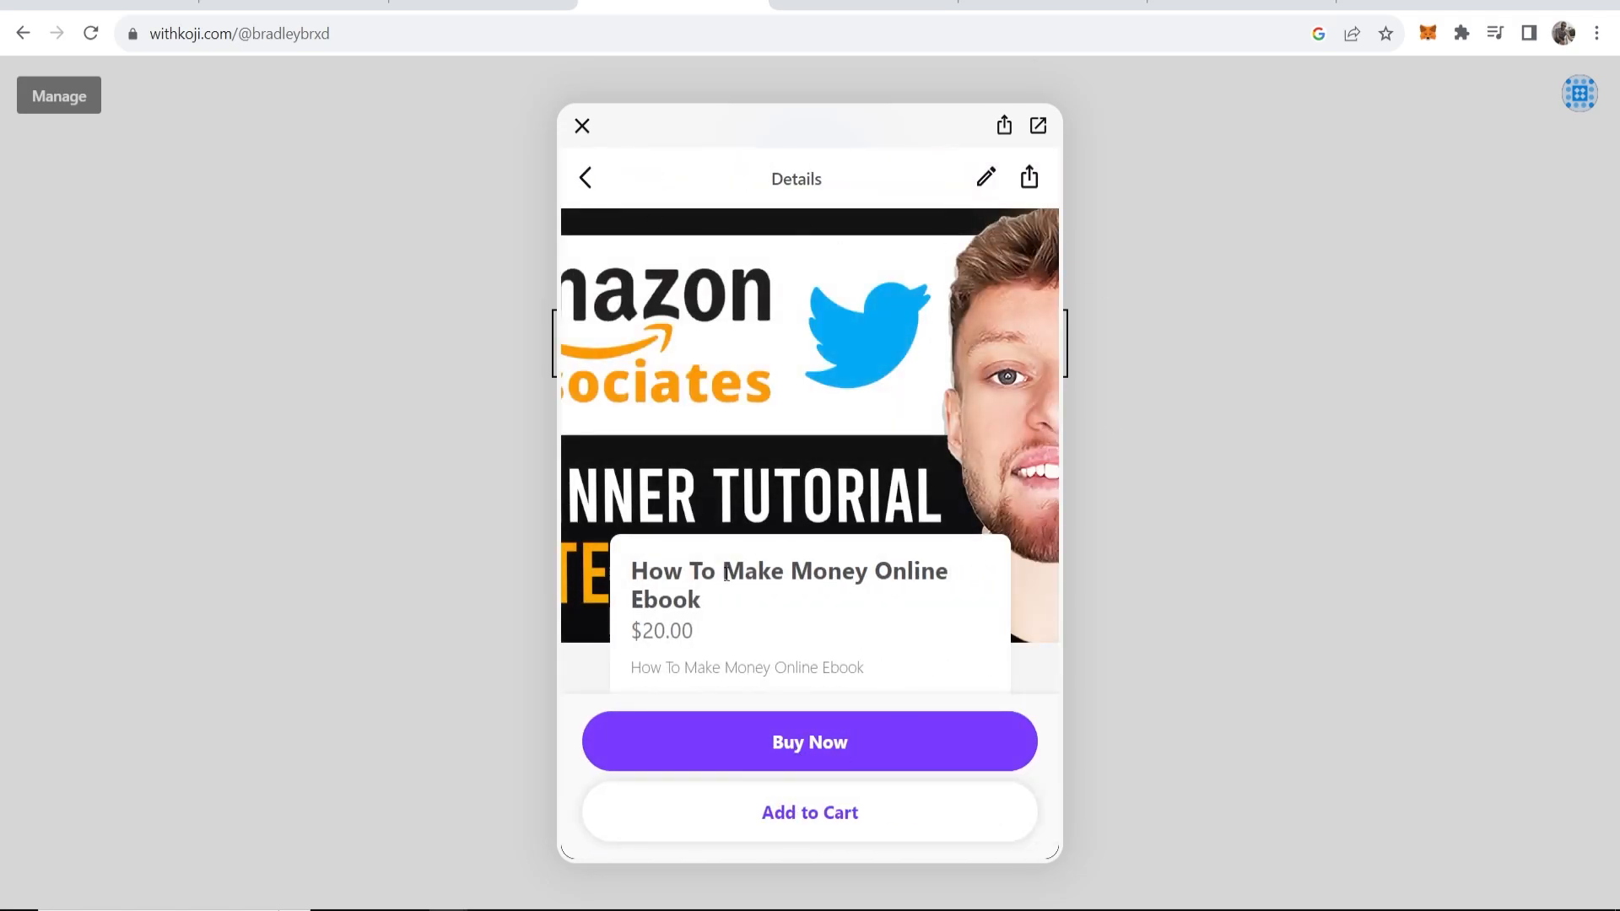
{"action": "triple_click", "coordinate": [691, 634]}
{"action": "left_click", "coordinate": [1245, 332]}
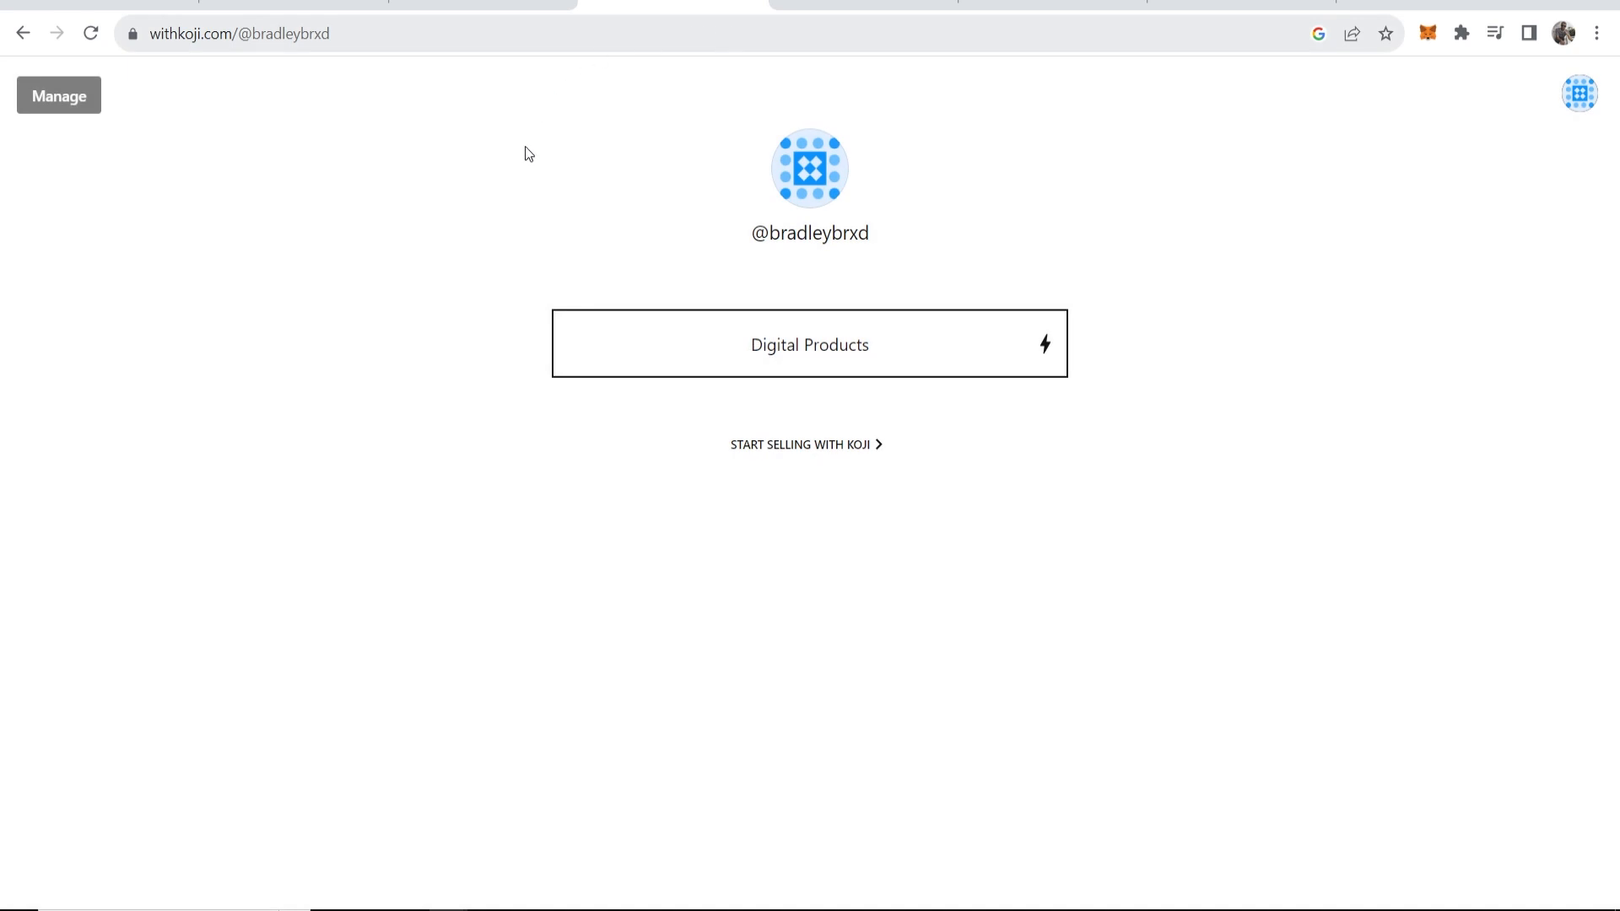
Copy the Koji profile URL from the address bar and go to the Instagram tab.
{"action": "left_click", "coordinate": [213, 31]}
{"action": "right_click", "coordinate": [264, 39]}
{"action": "left_click", "coordinate": [293, 187]}
{"action": "left_click", "coordinate": [193, 38]}
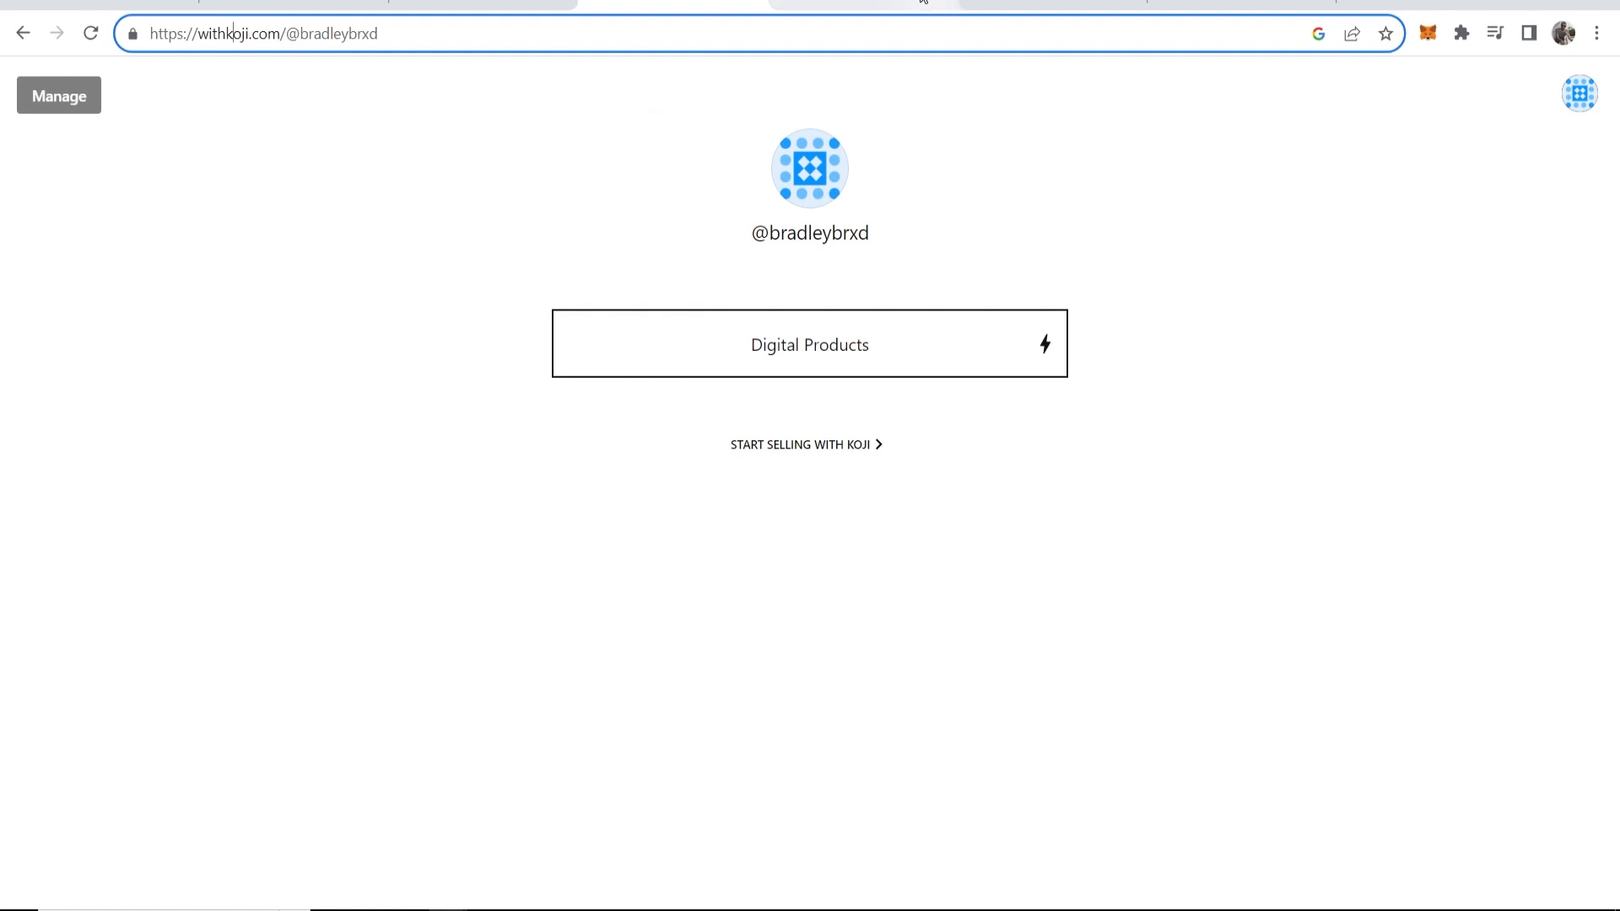
{"action": "left_click", "coordinate": [928, 5]}
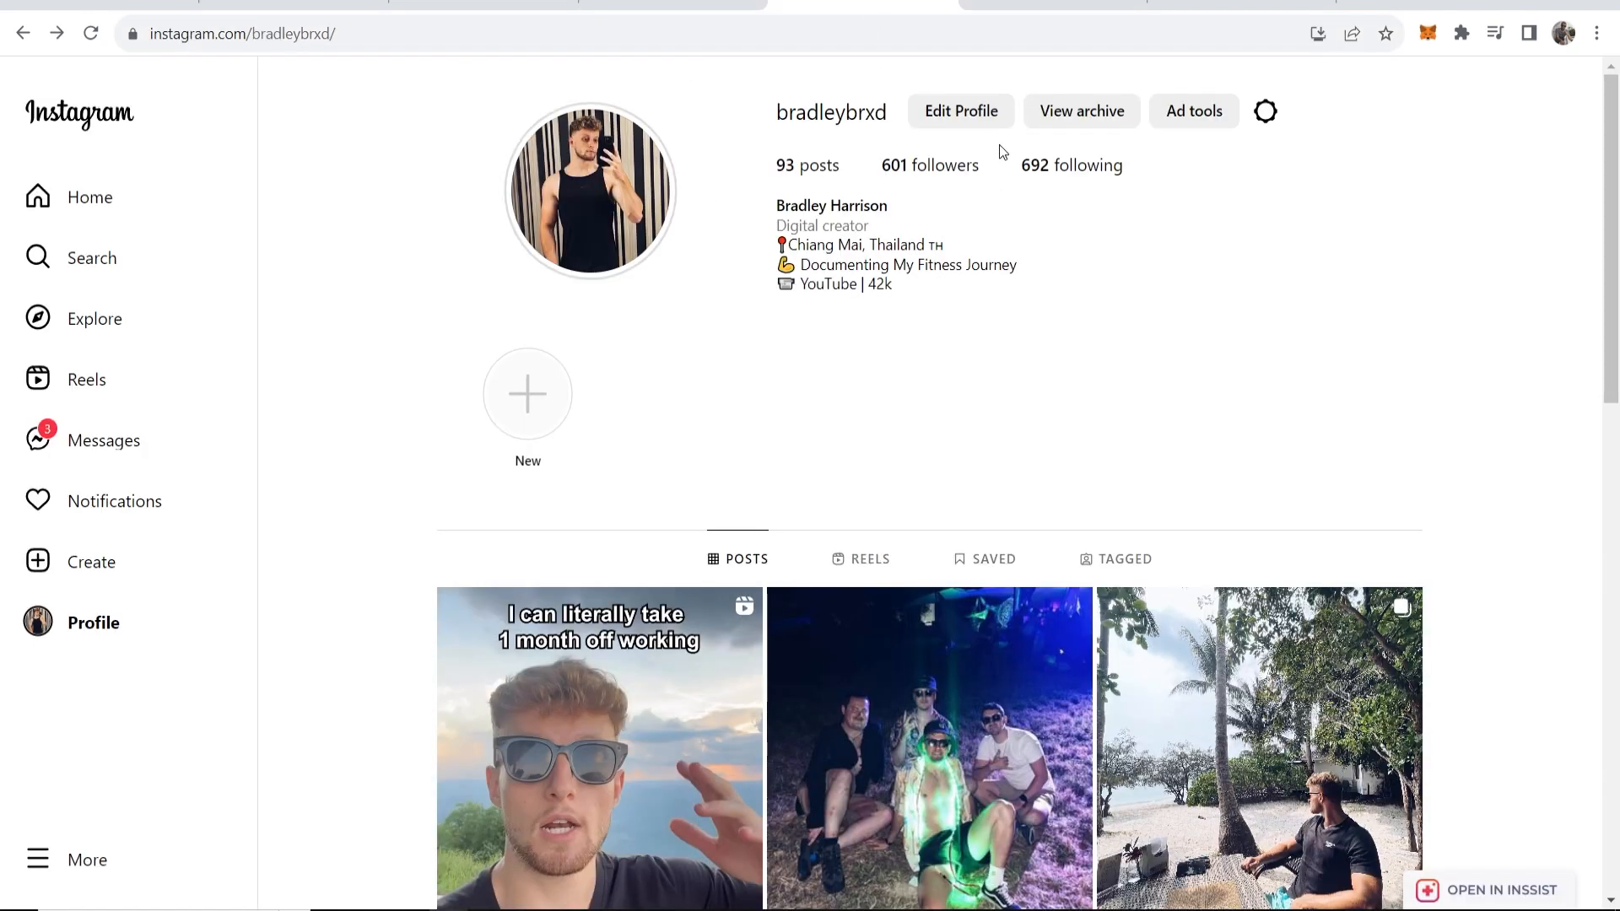
{"action": "left_click", "coordinate": [963, 112]}
{"action": "left_click", "coordinate": [961, 113]}
{"action": "left_click_drag", "start_coordinate": [882, 201], "coordinate": [740, 196]}
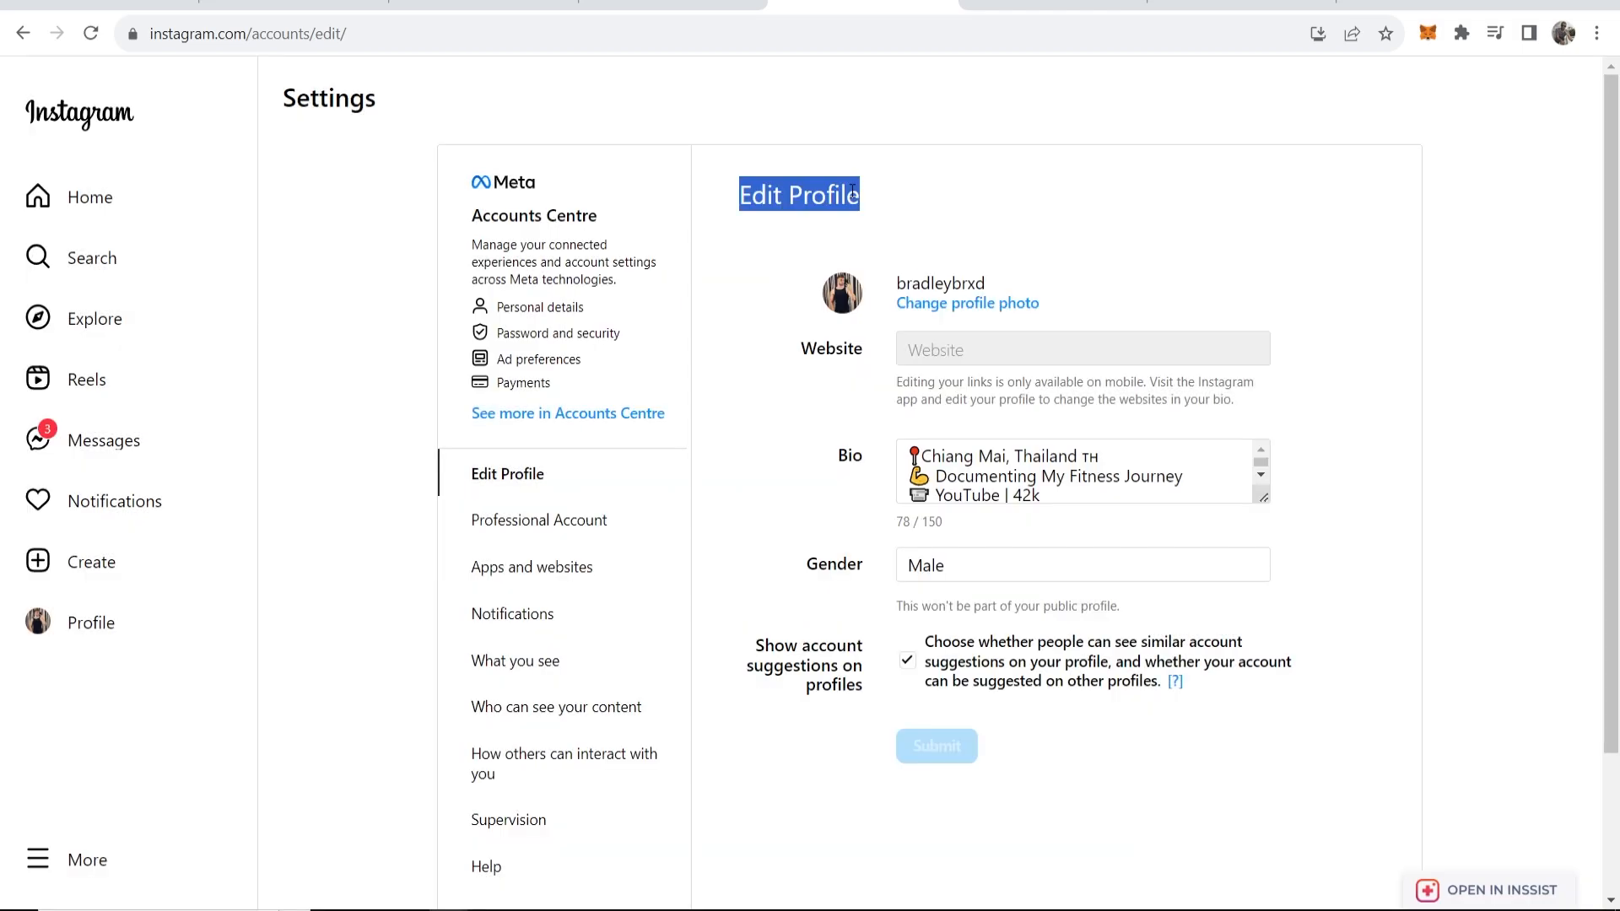
{"action": "left_click", "coordinate": [882, 200]}
{"action": "left_click_drag", "start_coordinate": [884, 201], "coordinate": [767, 187]}
{"action": "left_click", "coordinate": [909, 282]}
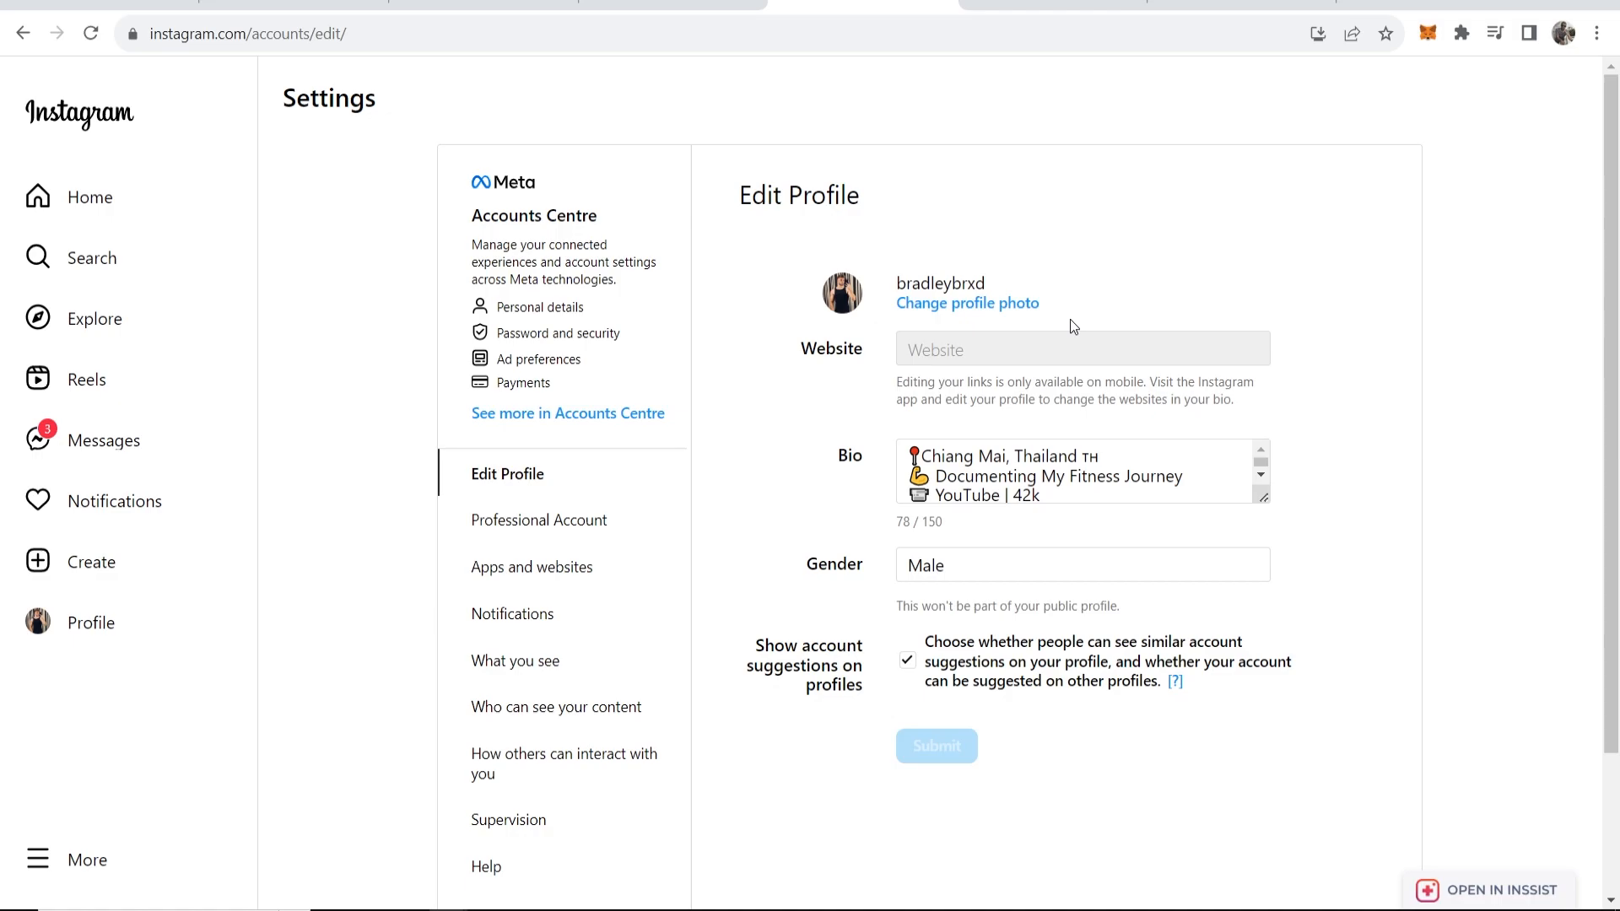
{"action": "left_click", "coordinate": [672, 4]}
{"action": "left_click_drag", "start_coordinate": [405, 32], "coordinate": [109, 44]}
{"action": "key", "text": "ctrl+Tab"}
{"action": "left_click", "coordinate": [119, 628]}
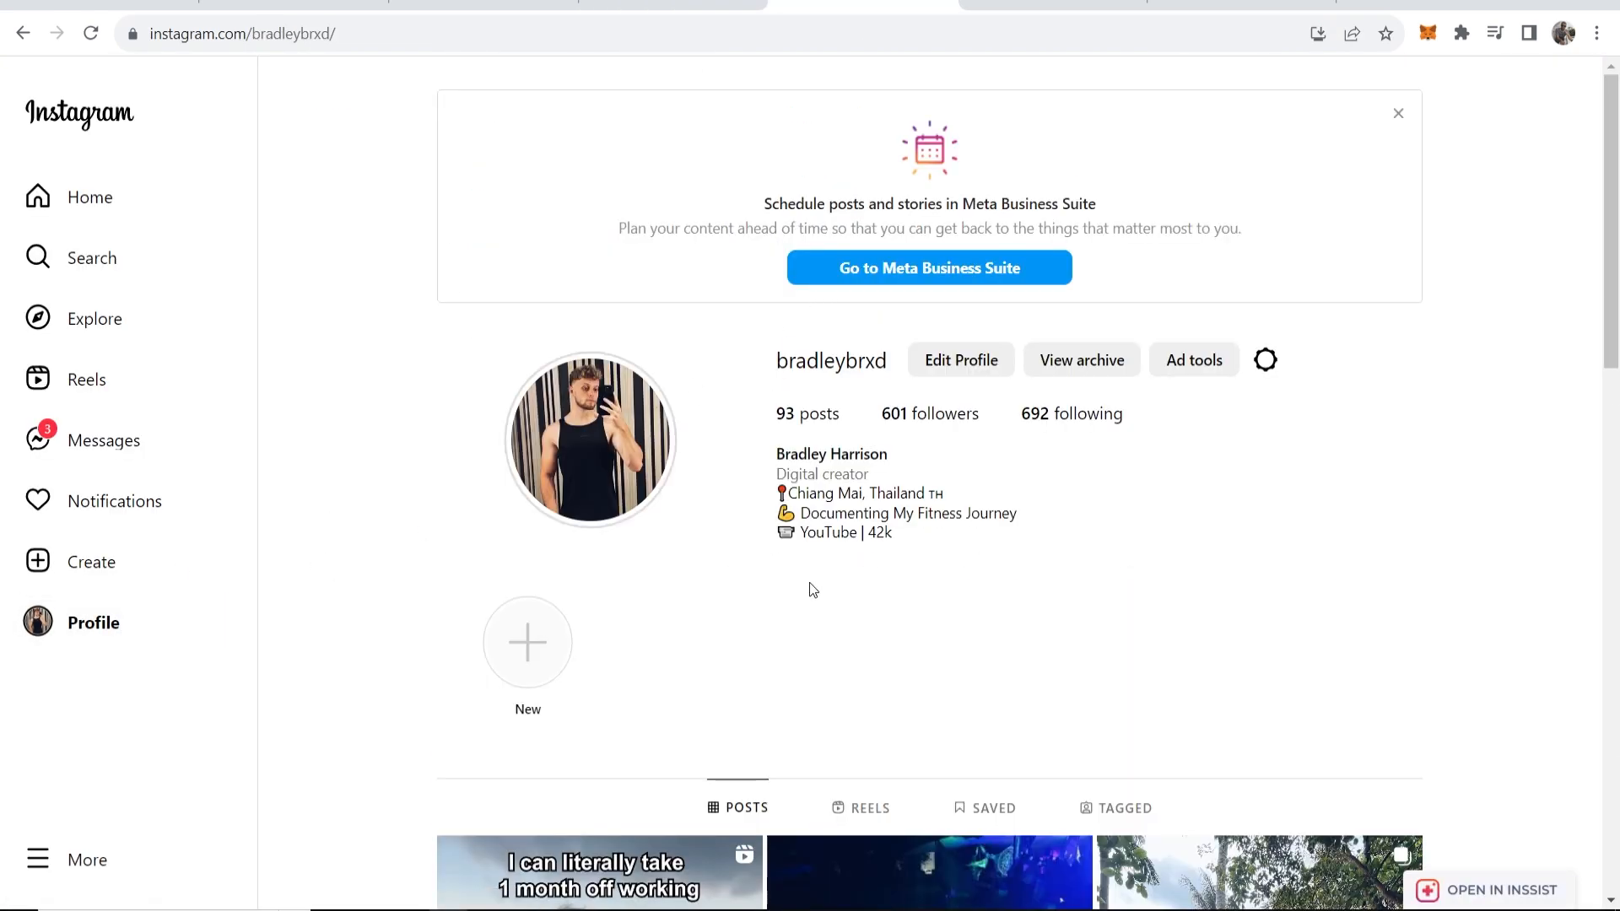
{"action": "key", "text": "ctrl+shift+Tab"}
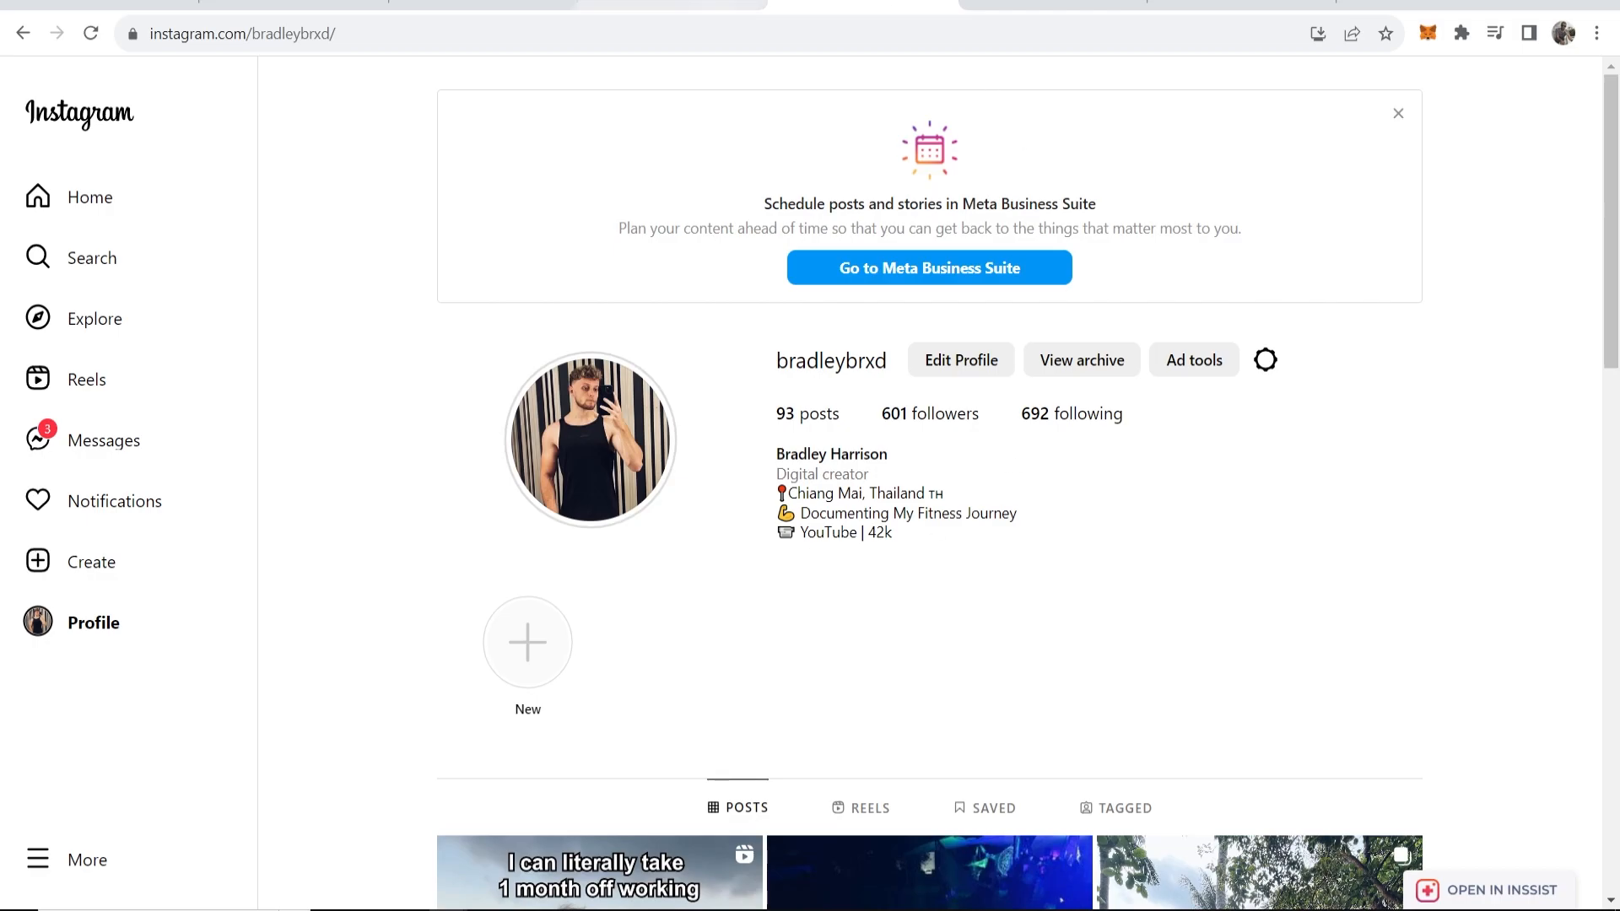
Open the Digital Products storefront from the withkoji.com profile page.
{"action": "left_click", "coordinate": [869, 334]}
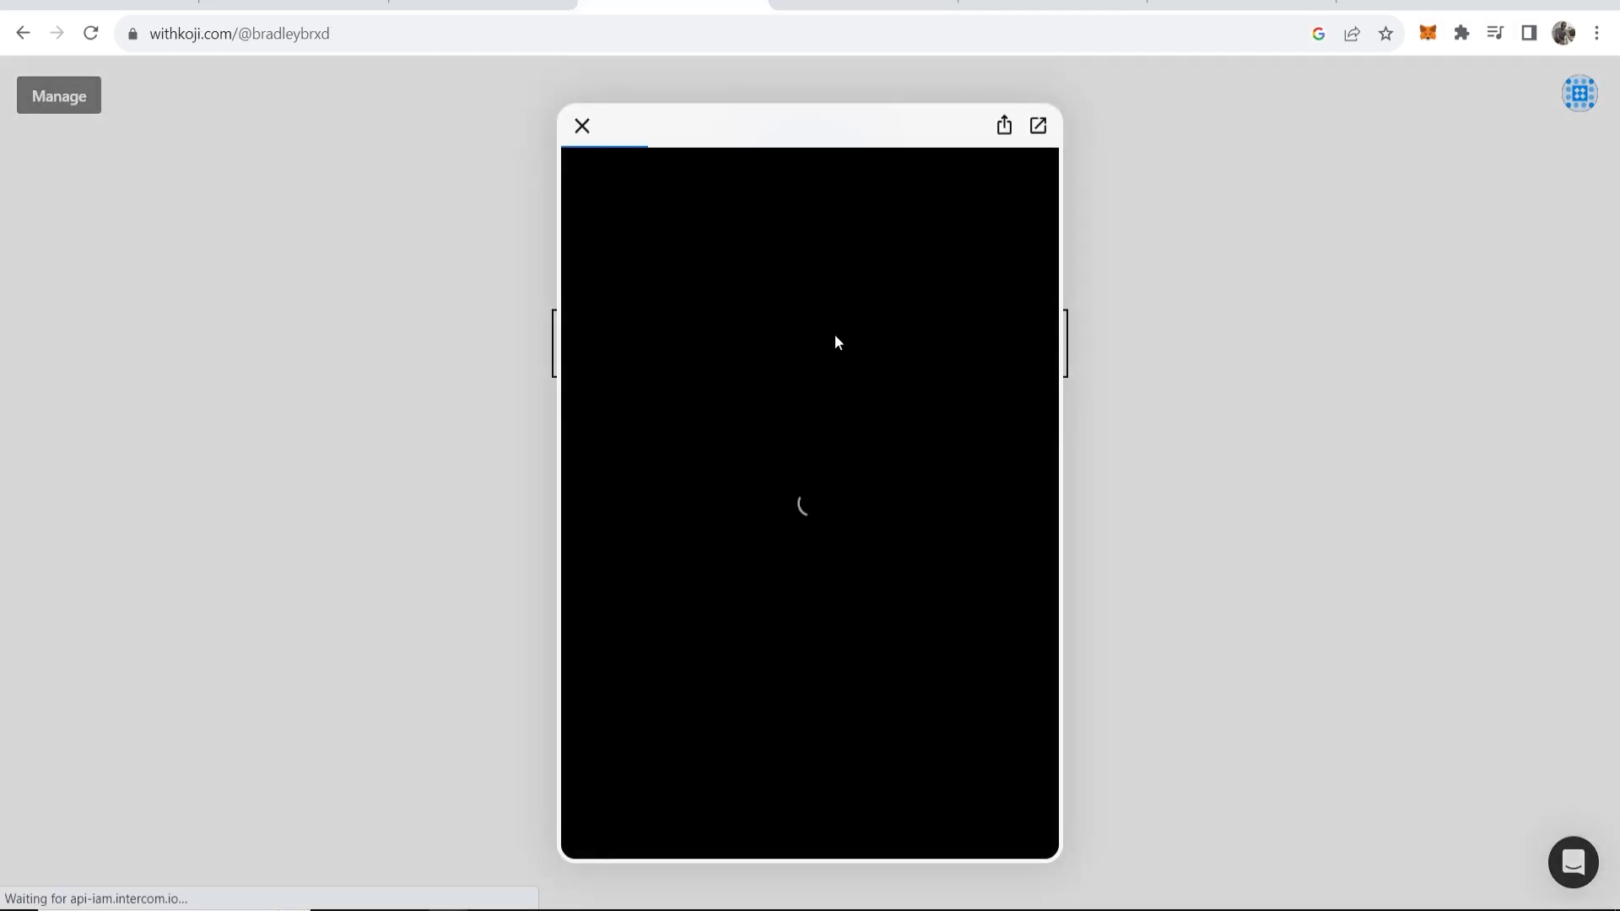